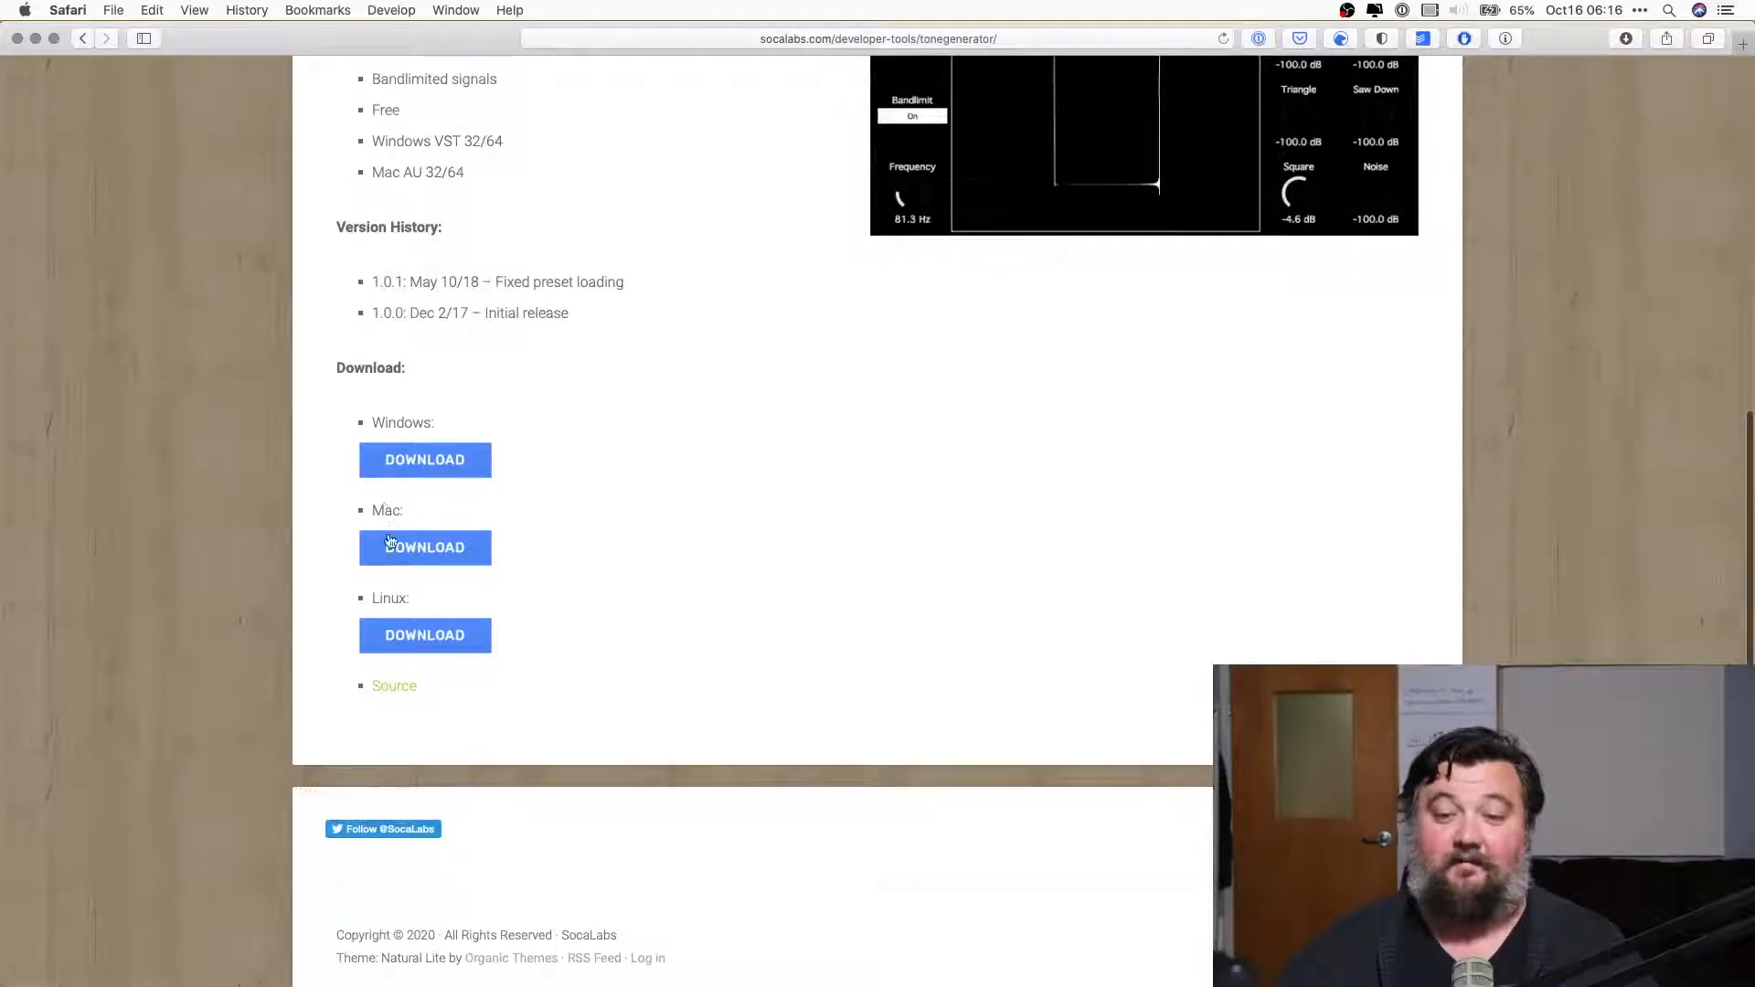
Download the Mac version of the Tone Generator plug-in from the SocaLabs page.
{"action": "left_click", "coordinate": [395, 555]}
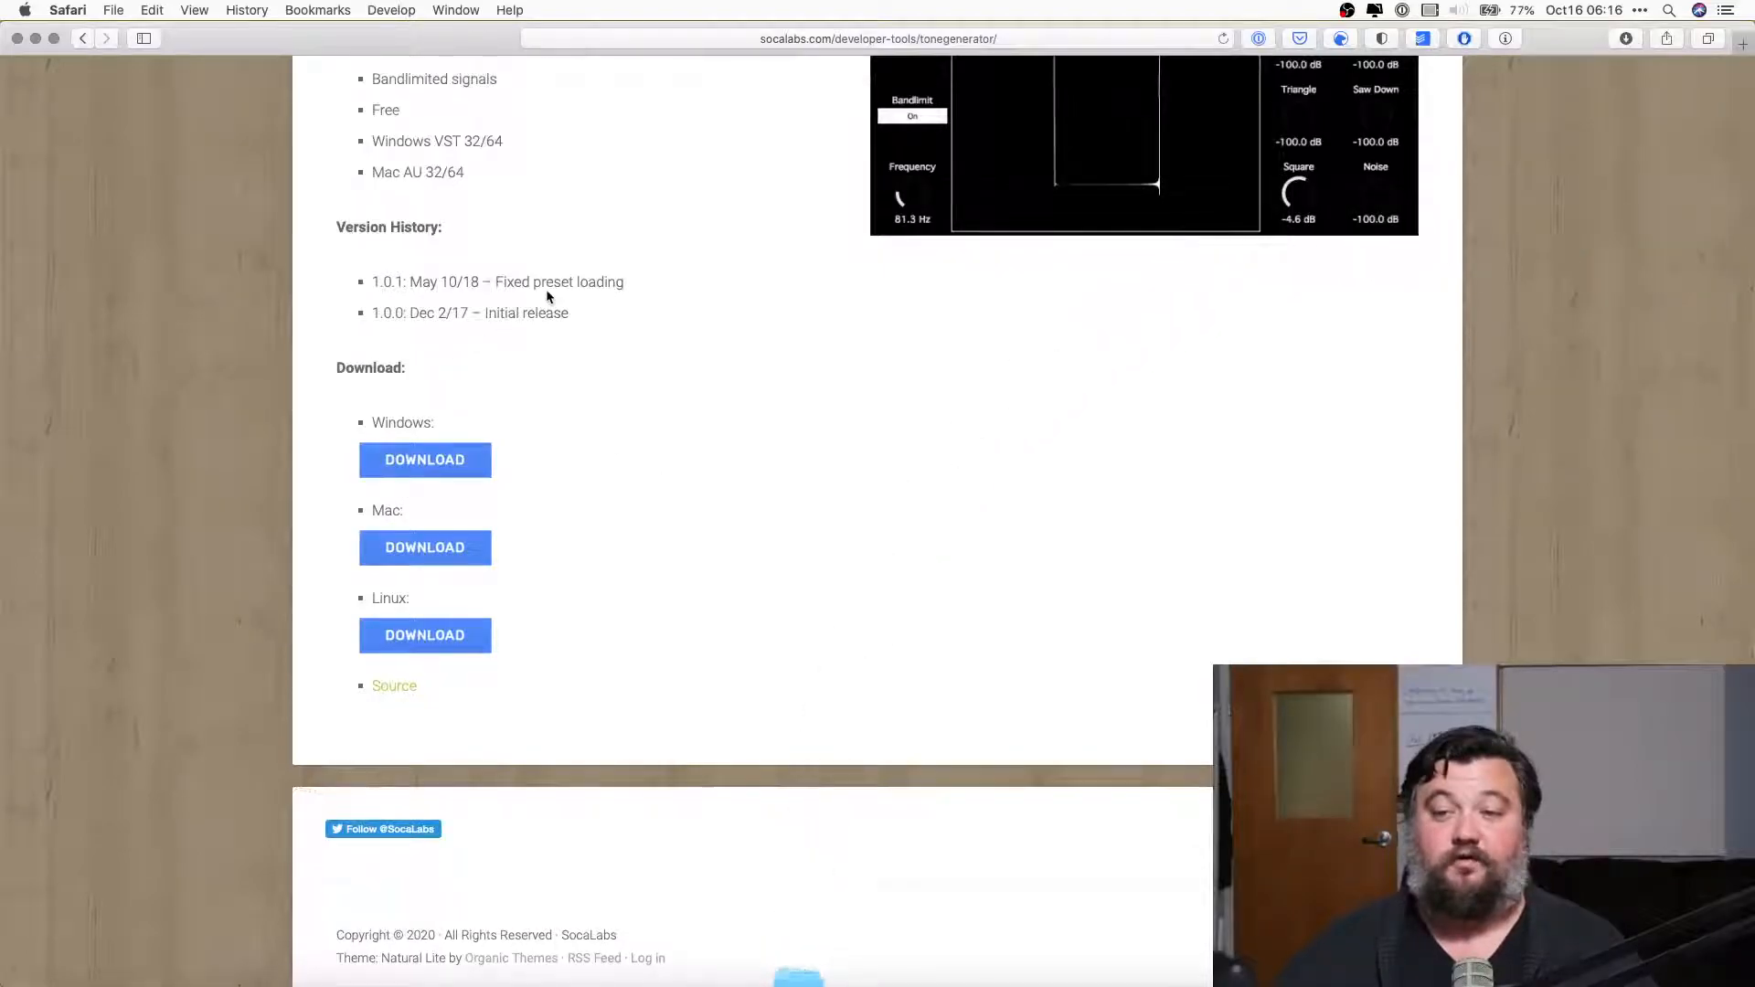
{"action": "scroll", "coordinate": [548, 294], "scroll_direction": "up", "scroll_amount": 3}
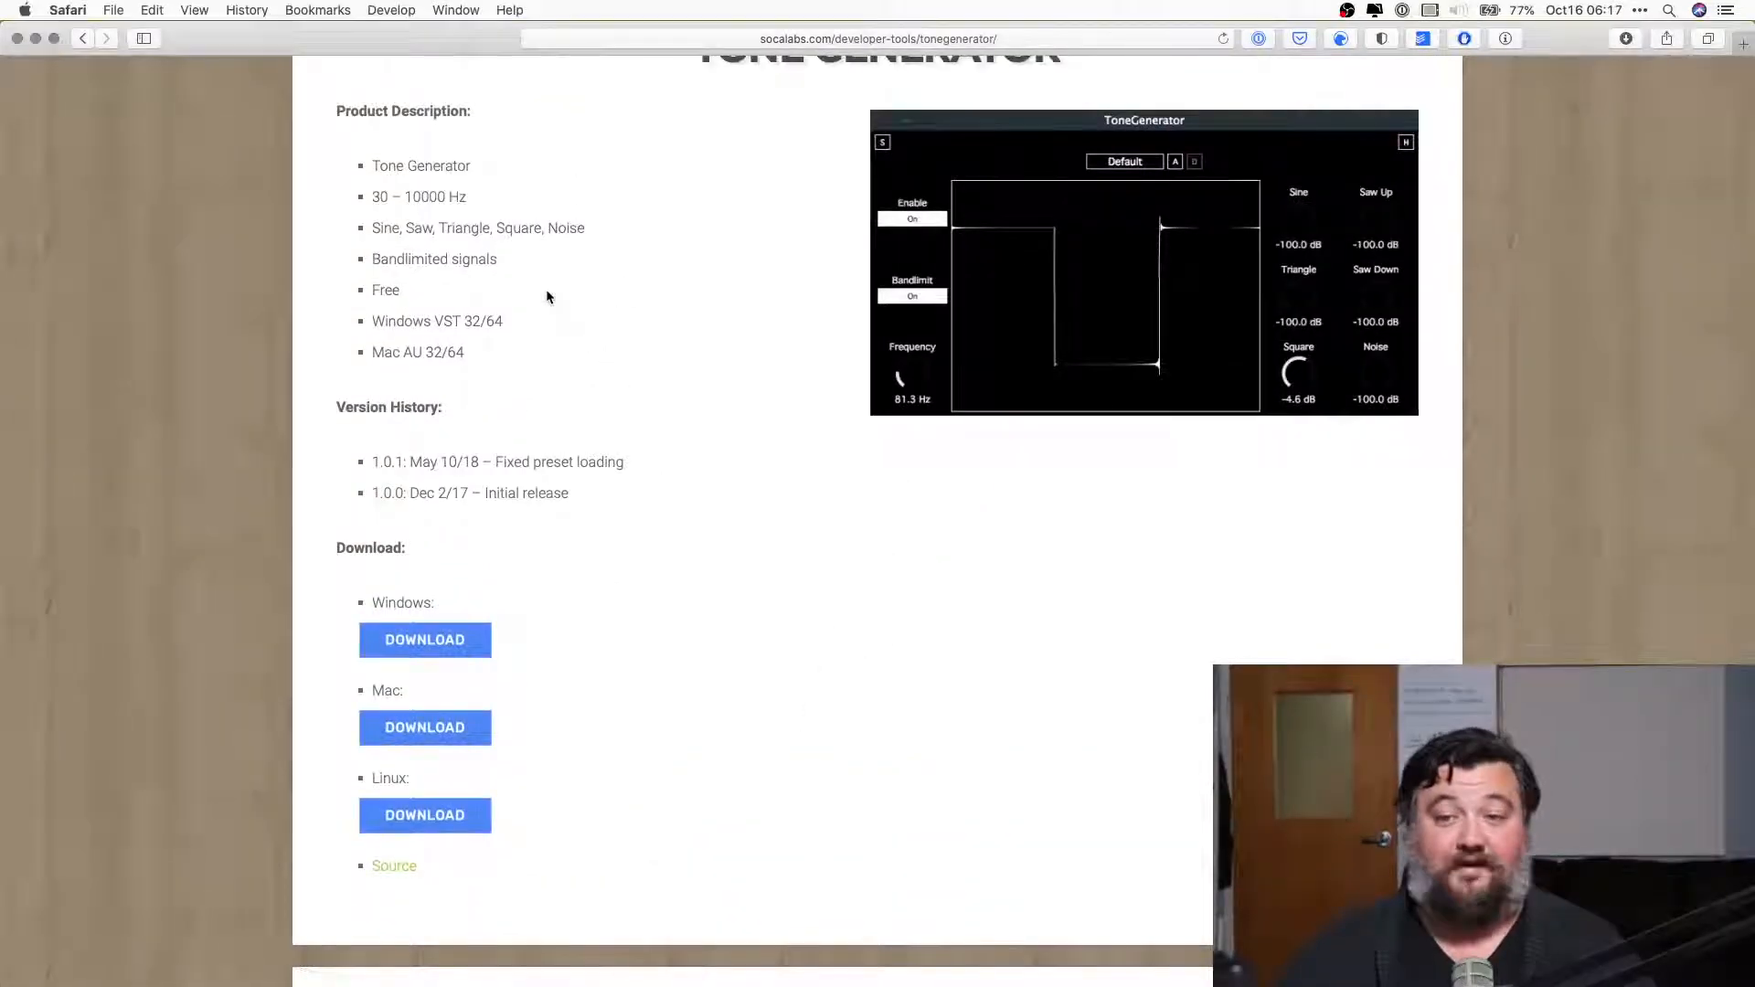
{"action": "scroll", "coordinate": [549, 296], "scroll_direction": "up", "scroll_amount": 5}
Switch to REAPER and open the VST plug-in settings in its preferences.
{"action": "key", "text": "super+Tab"}
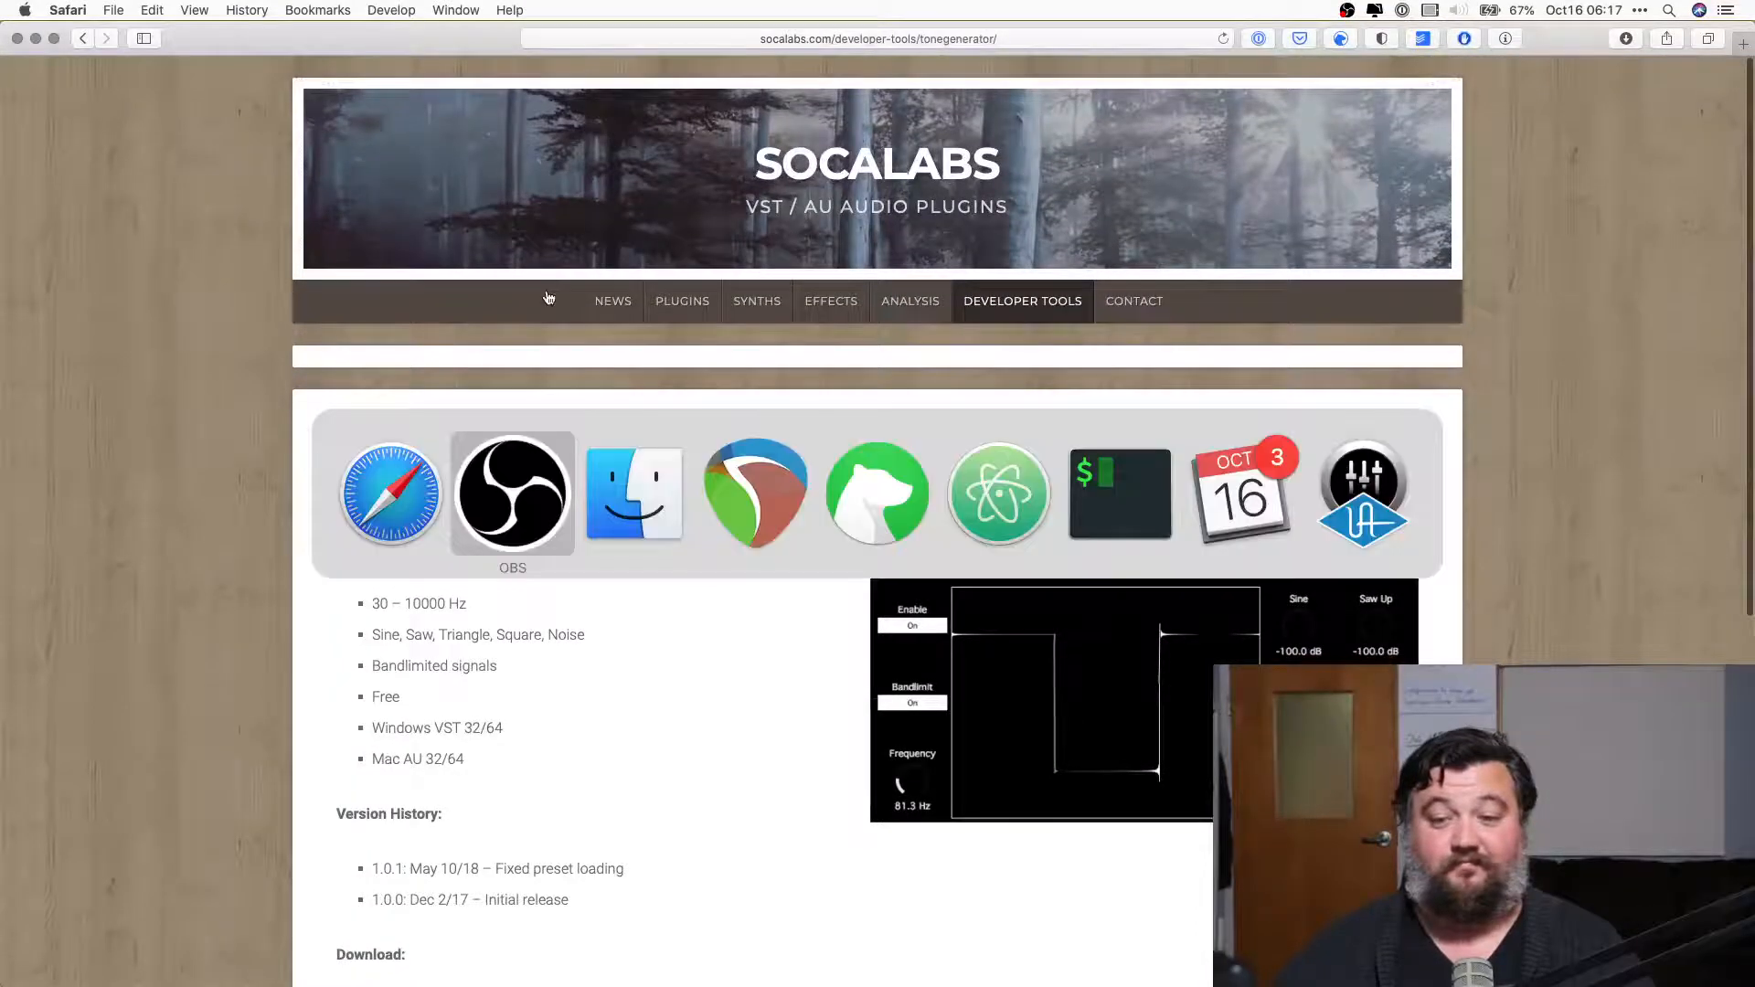
{"action": "key", "text": "super+Tab"}
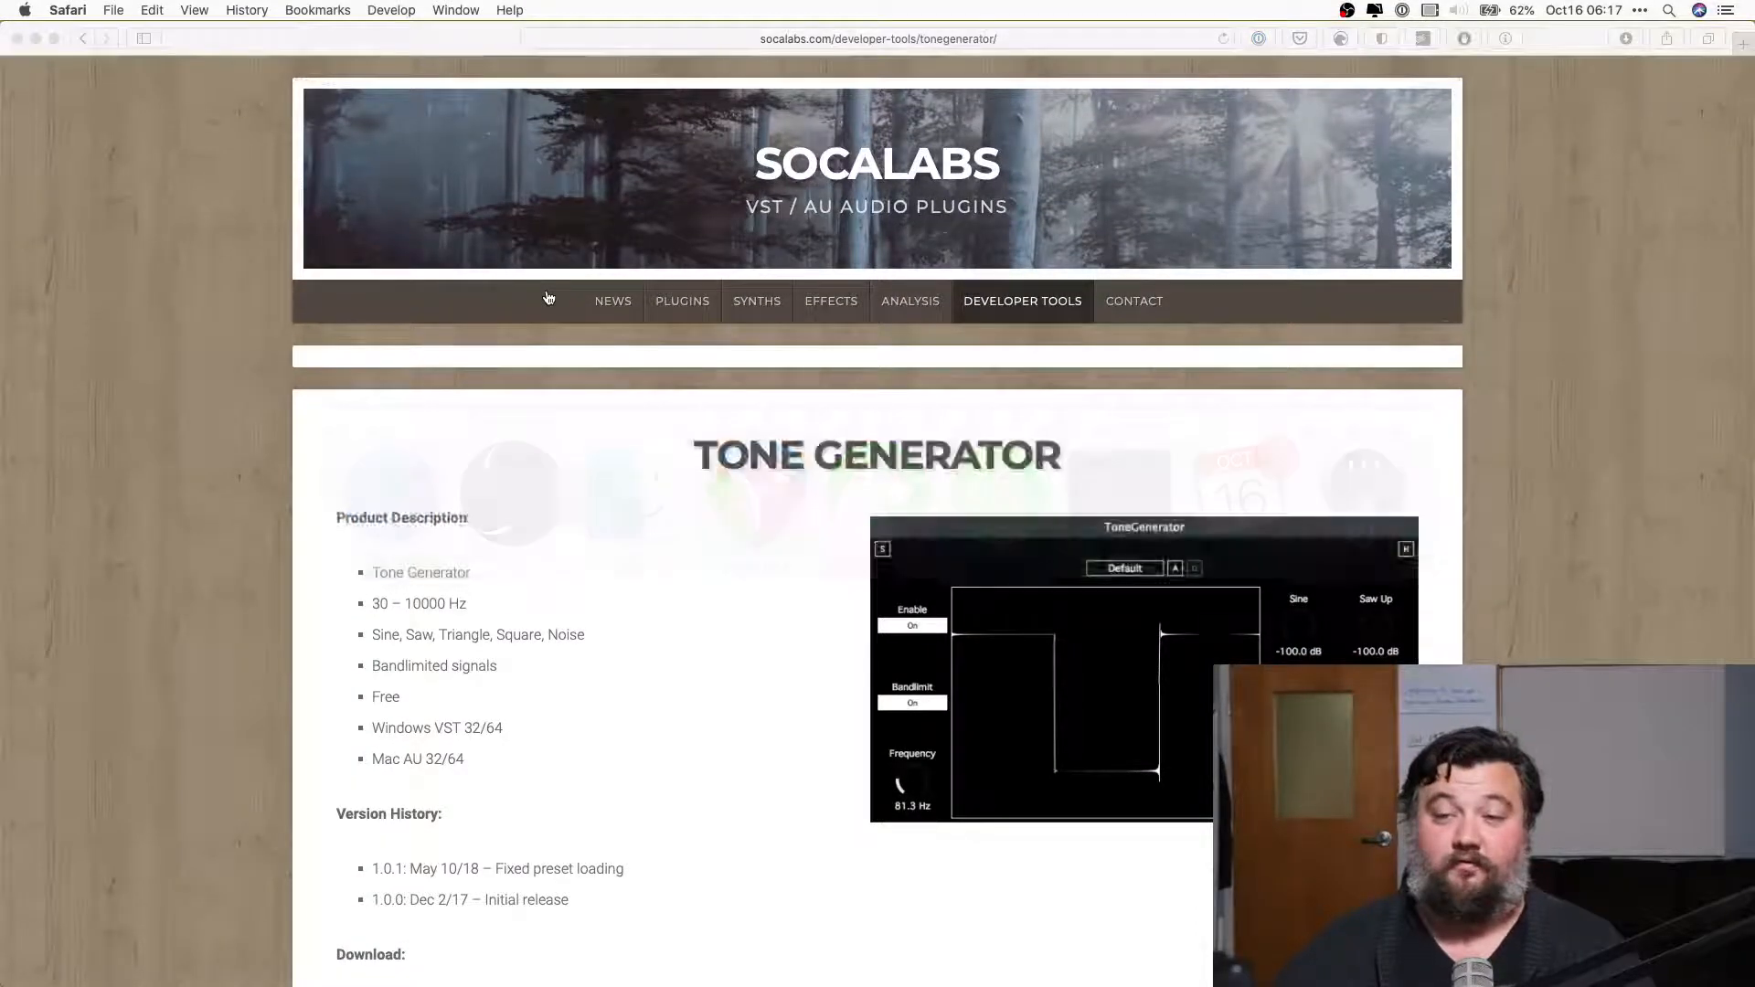
{"action": "key", "text": "super+comma"}
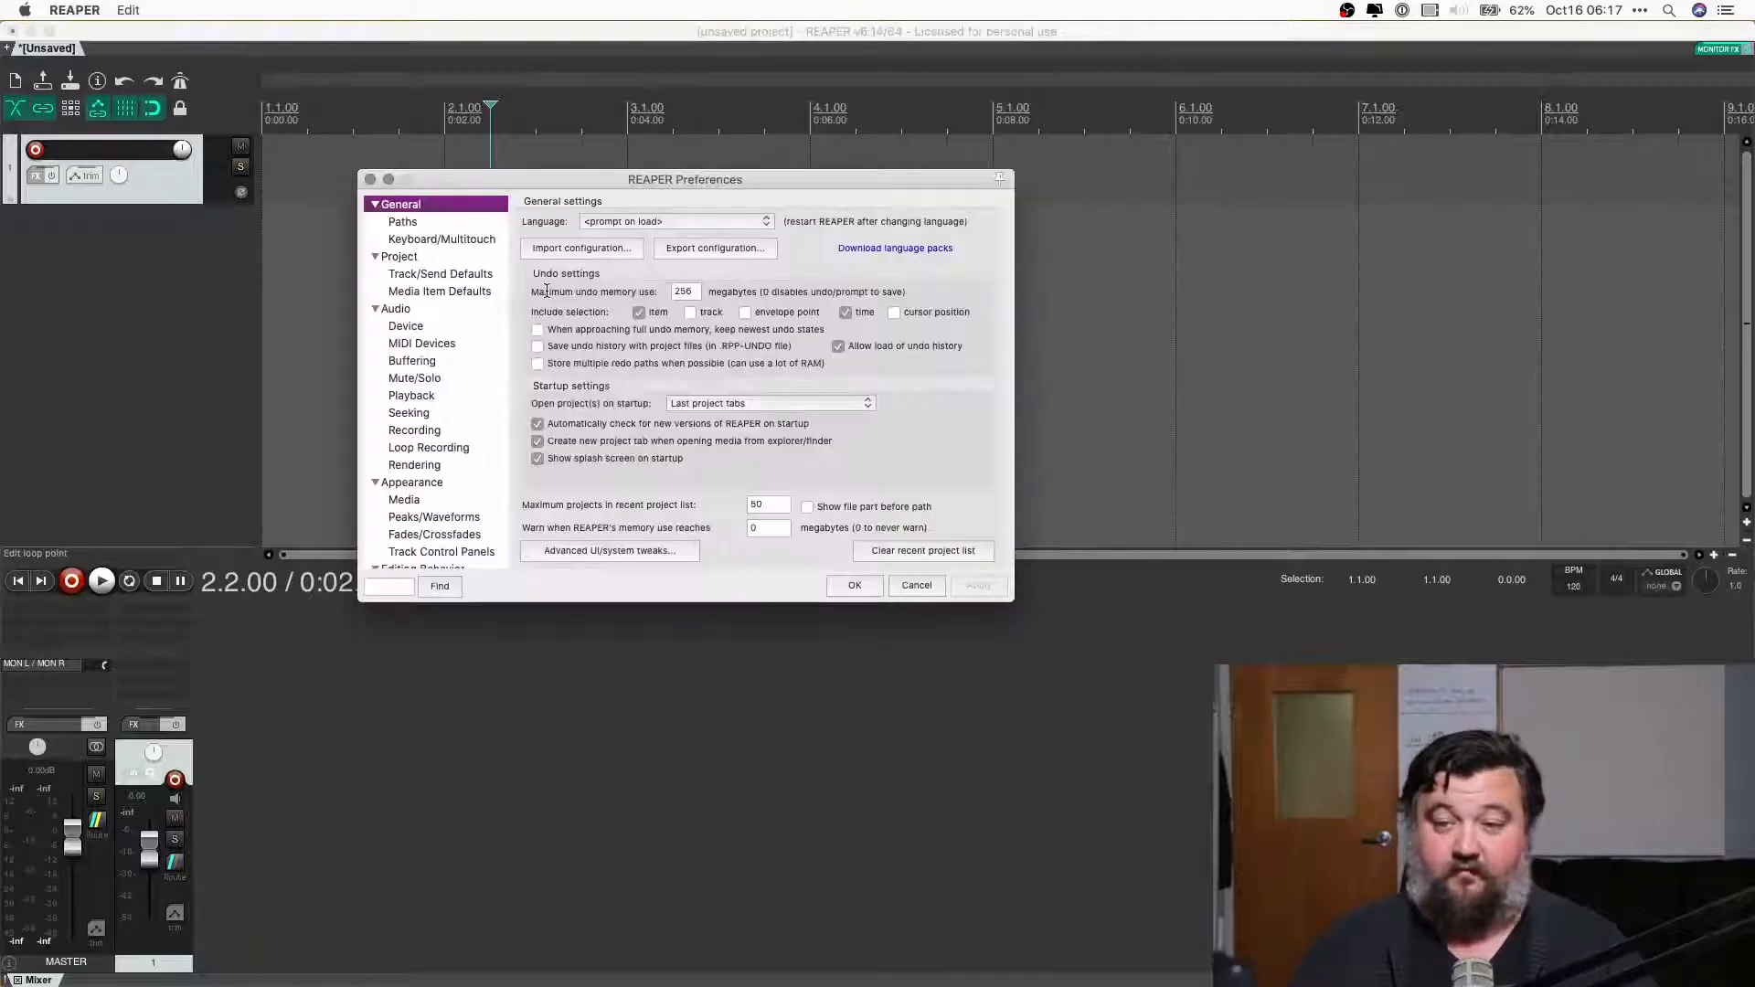
{"action": "scroll", "coordinate": [416, 468], "scroll_direction": "down", "scroll_amount": 5}
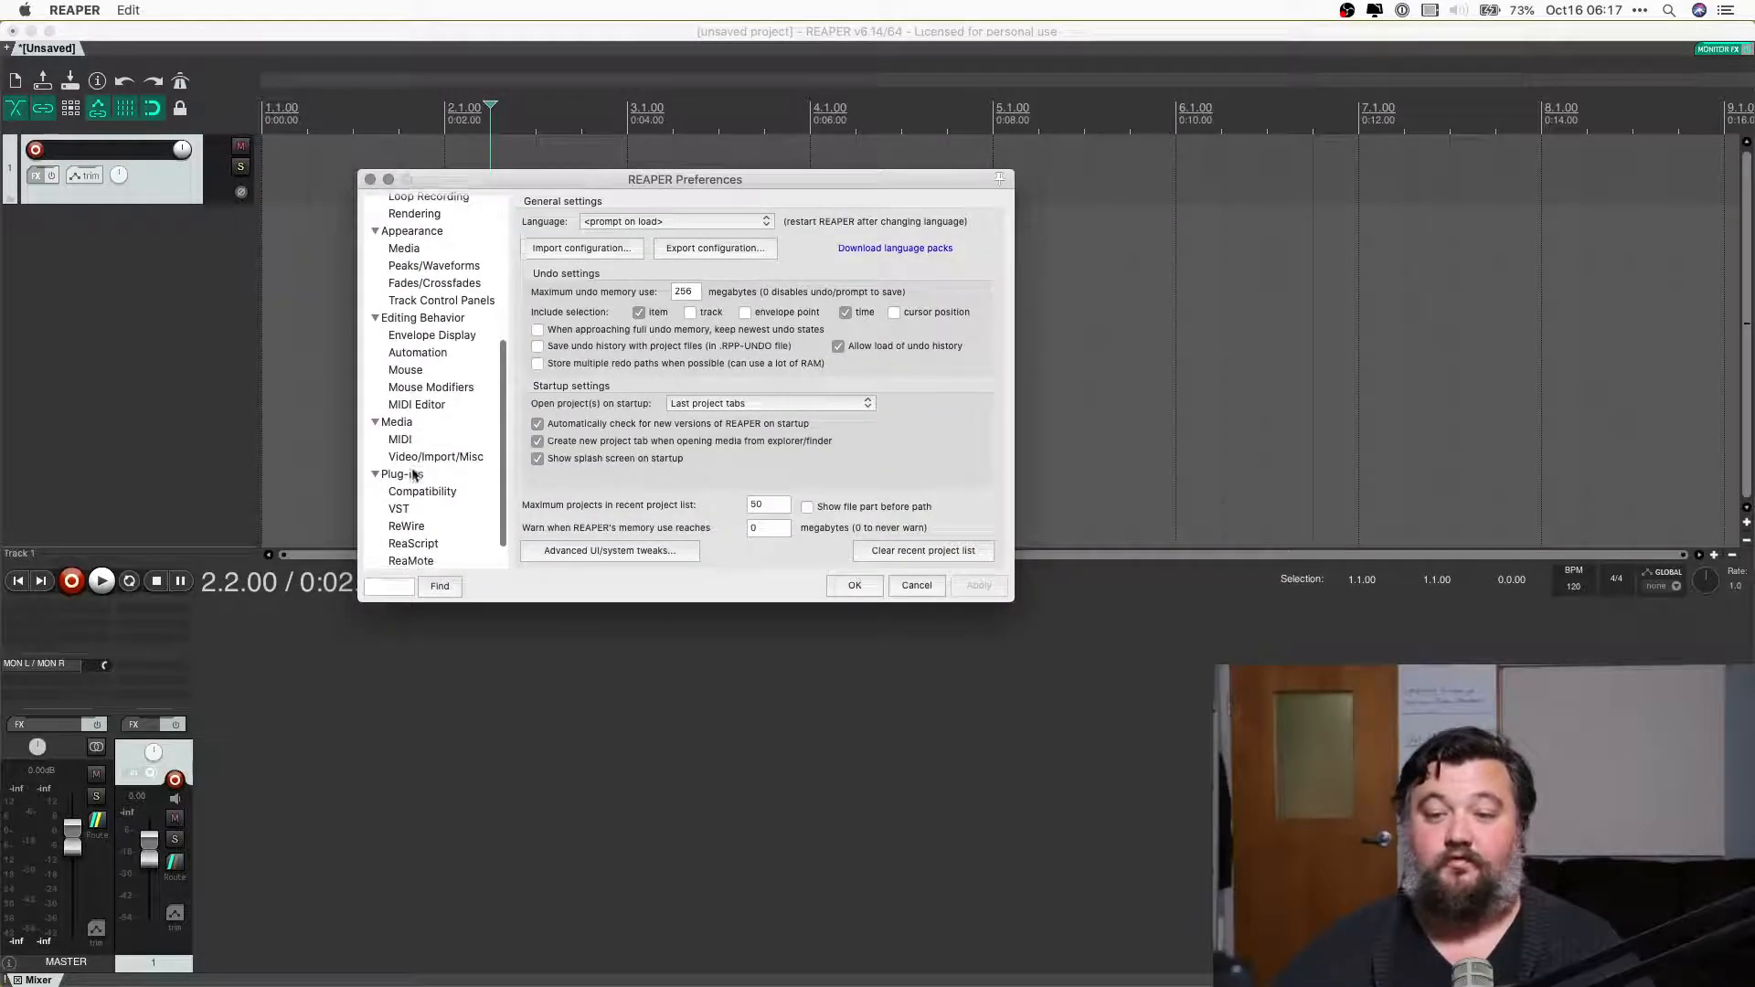
{"action": "scroll", "coordinate": [413, 474], "scroll_direction": "down", "scroll_amount": 2}
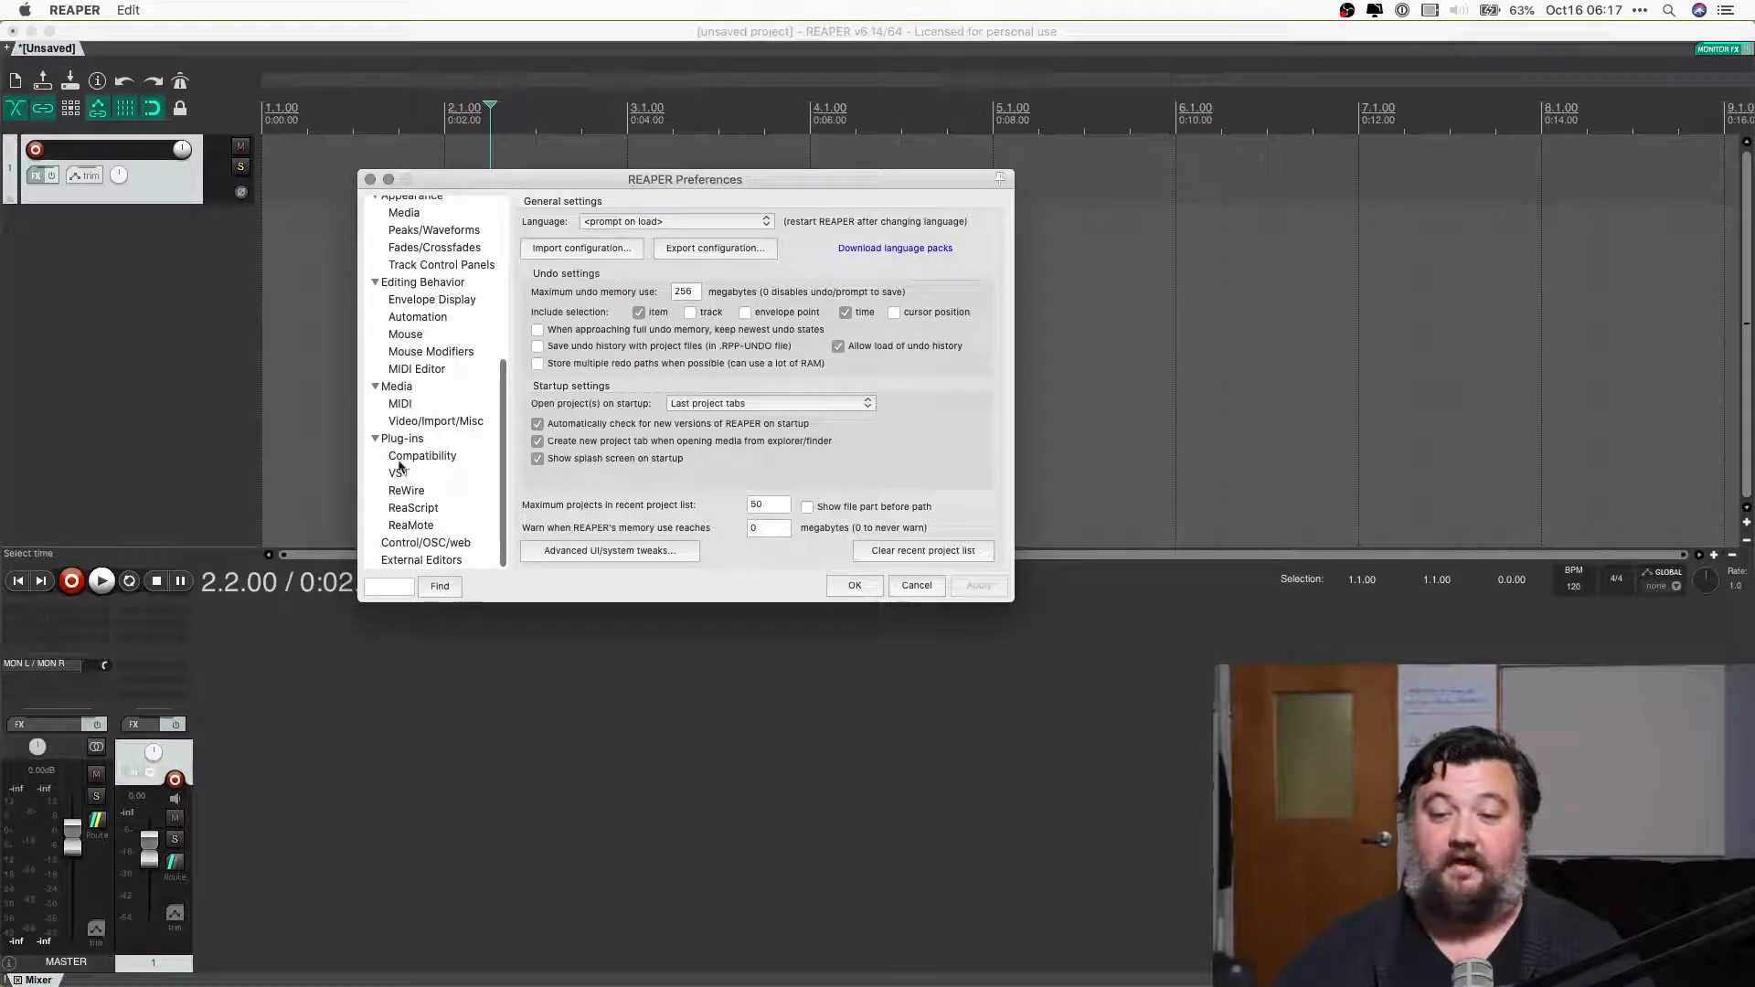
{"action": "left_click", "coordinate": [397, 475]}
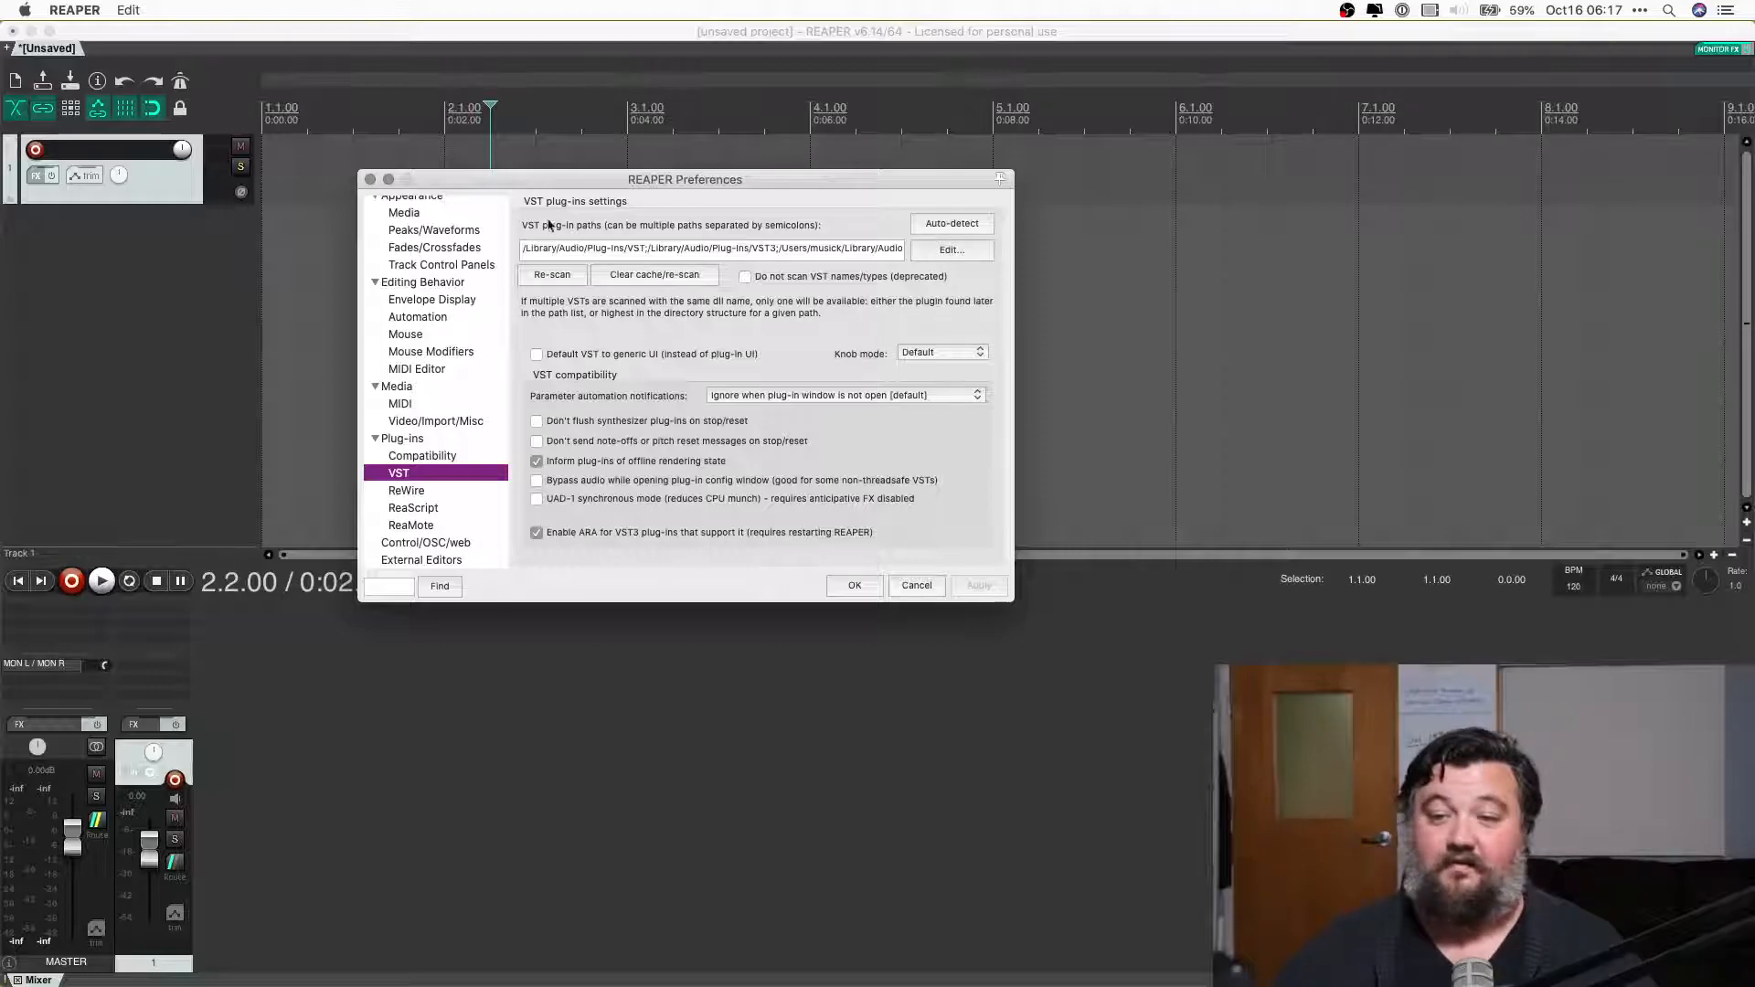
Examine the VST plug-in path list and the folder dialog for adding another path, without adding one.
{"action": "left_click", "coordinate": [951, 251]}
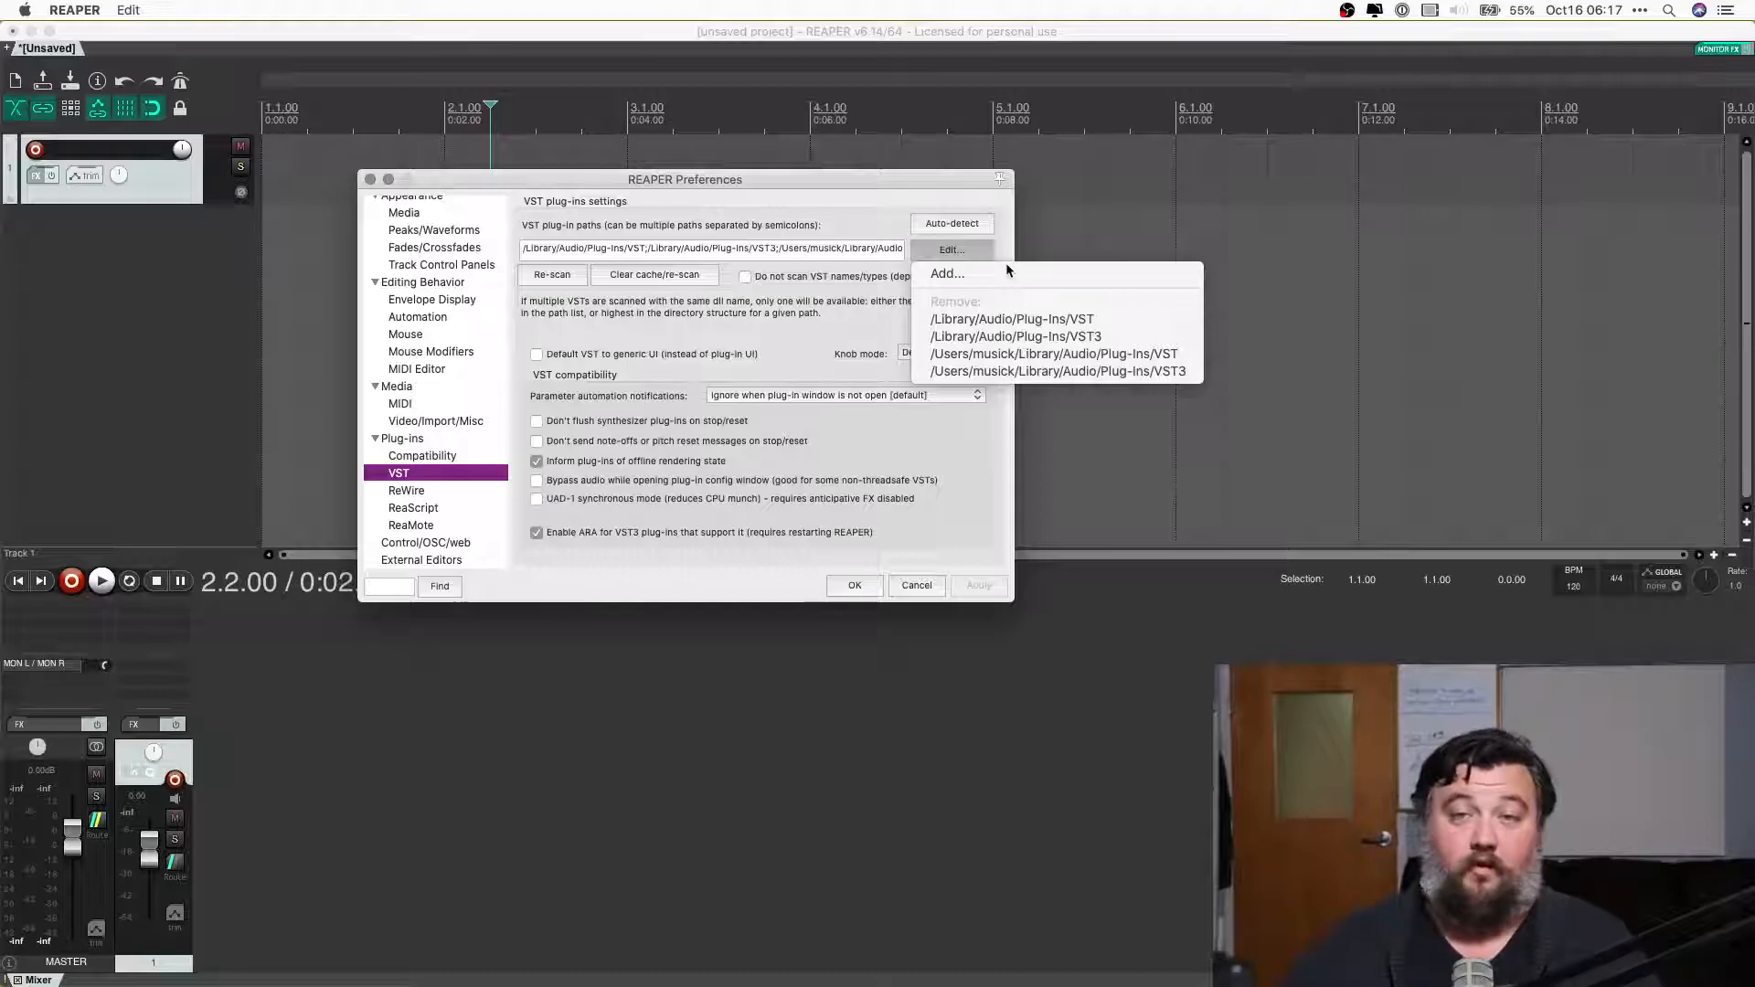
{"action": "left_click", "coordinate": [971, 279]}
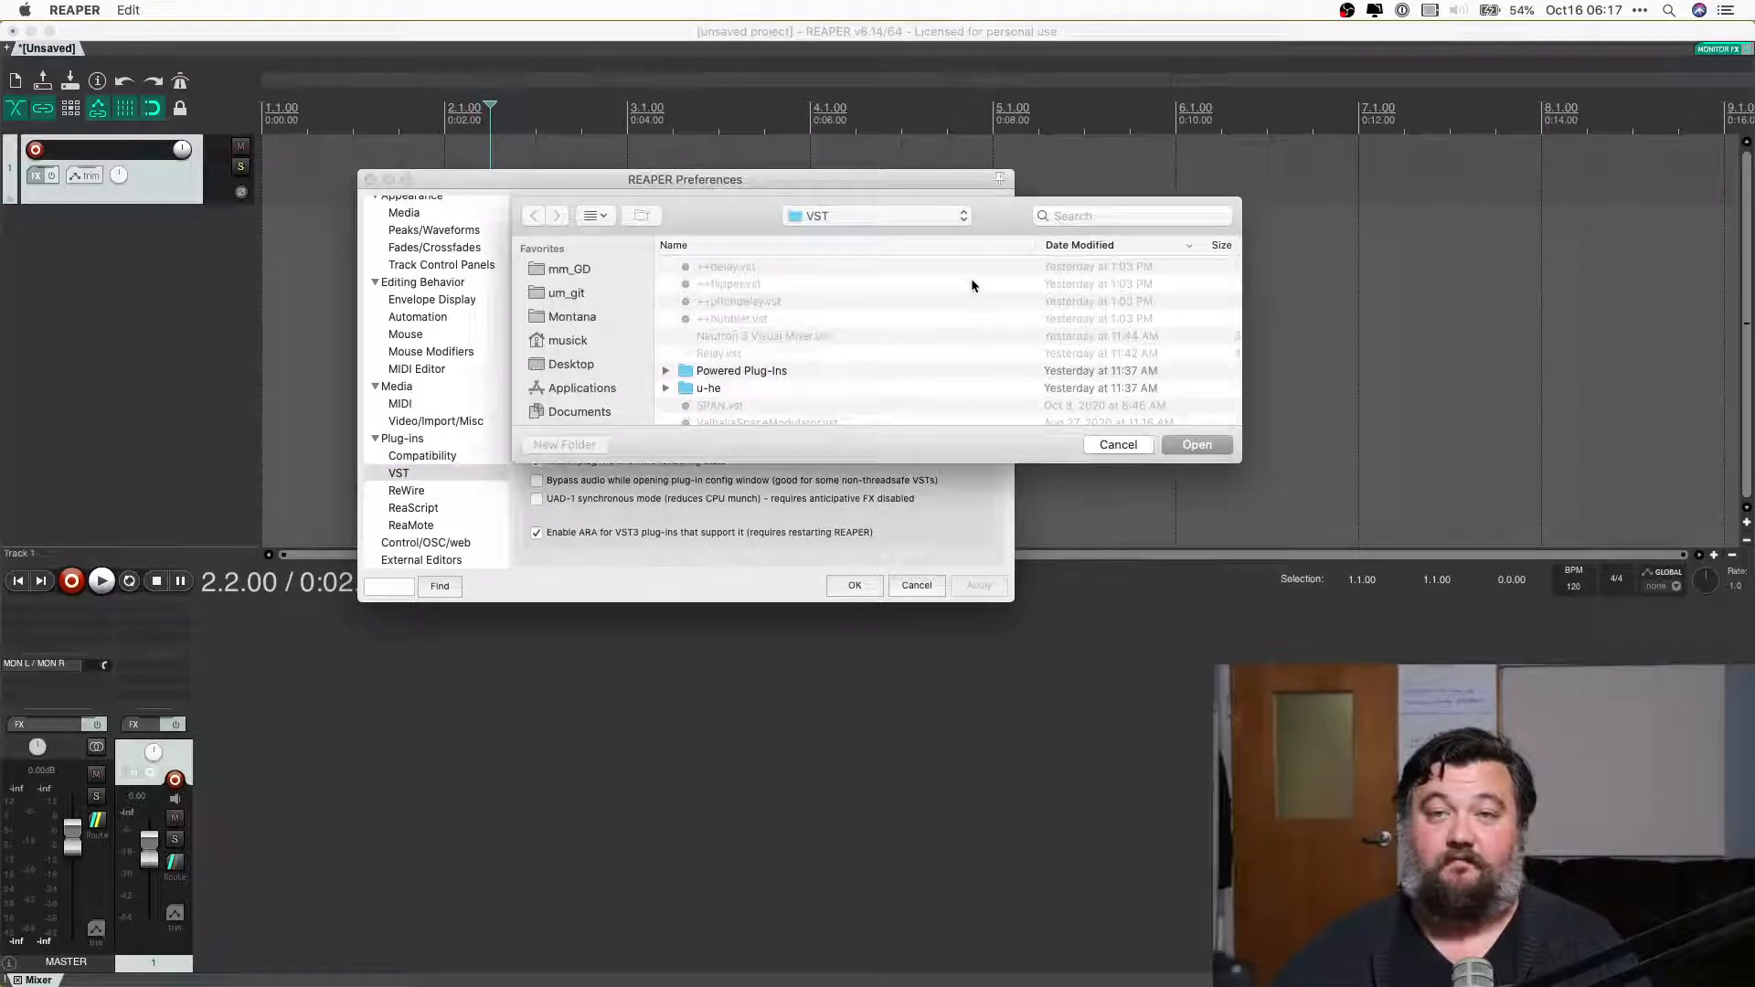
{"action": "key", "text": "Escape"}
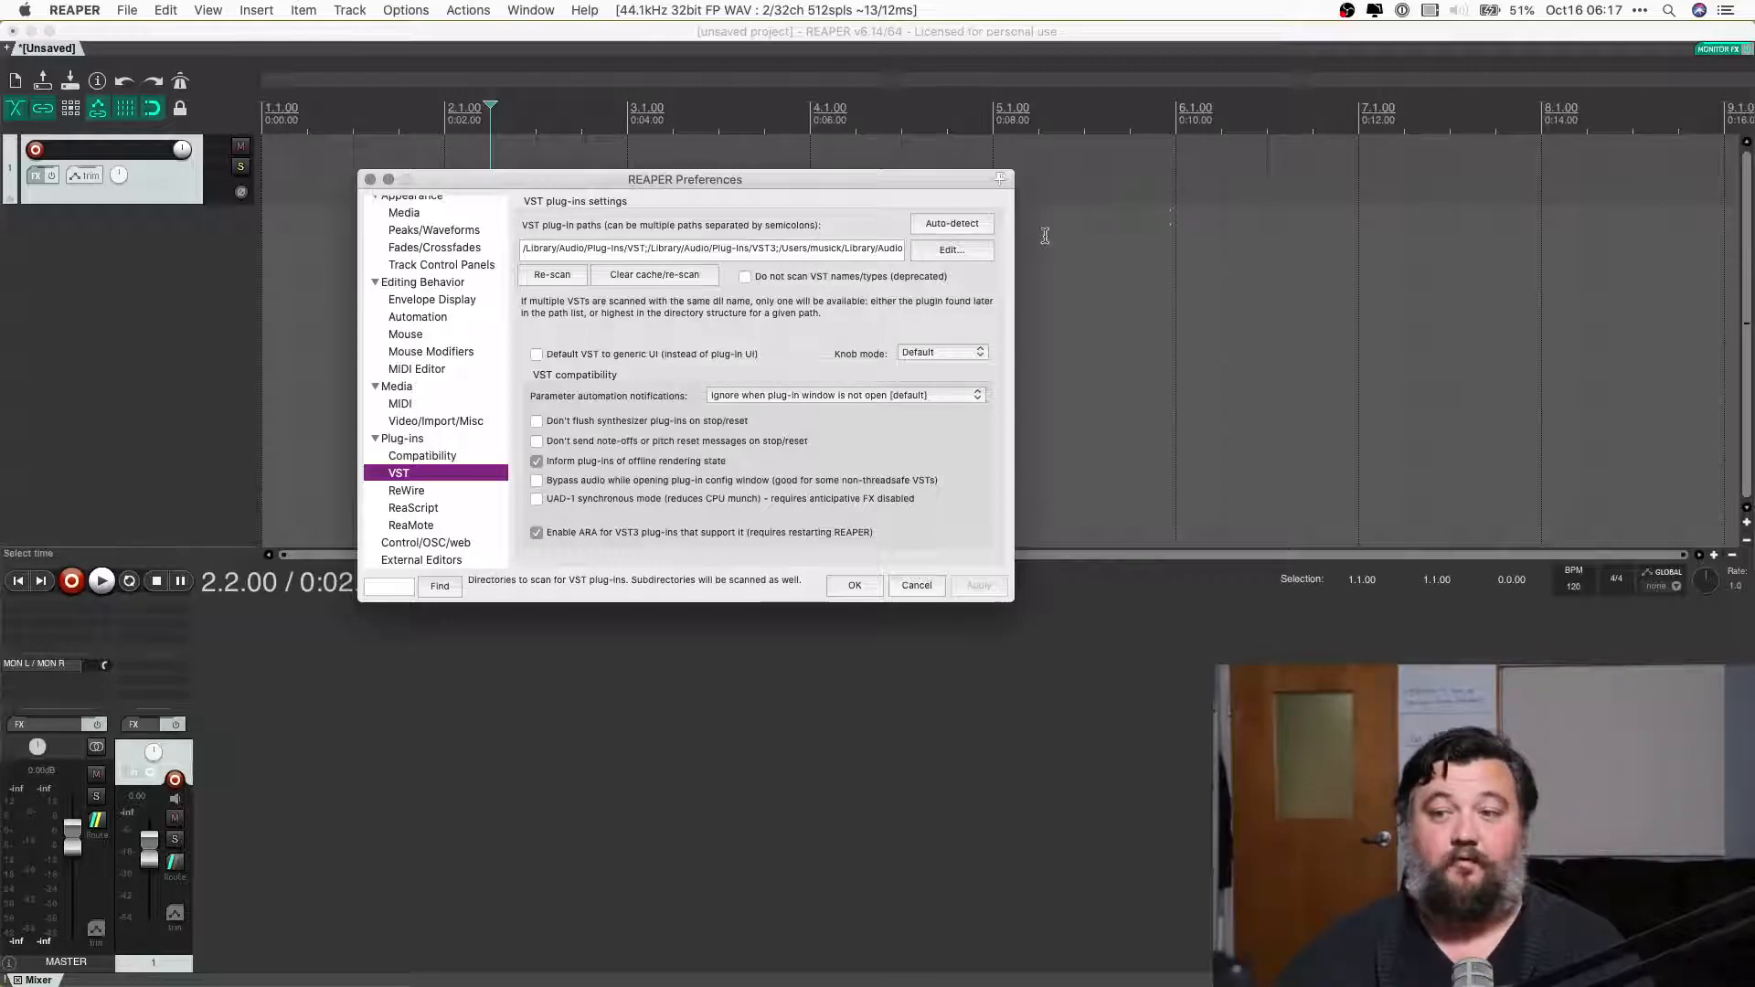
{"action": "left_click", "coordinate": [968, 249]}
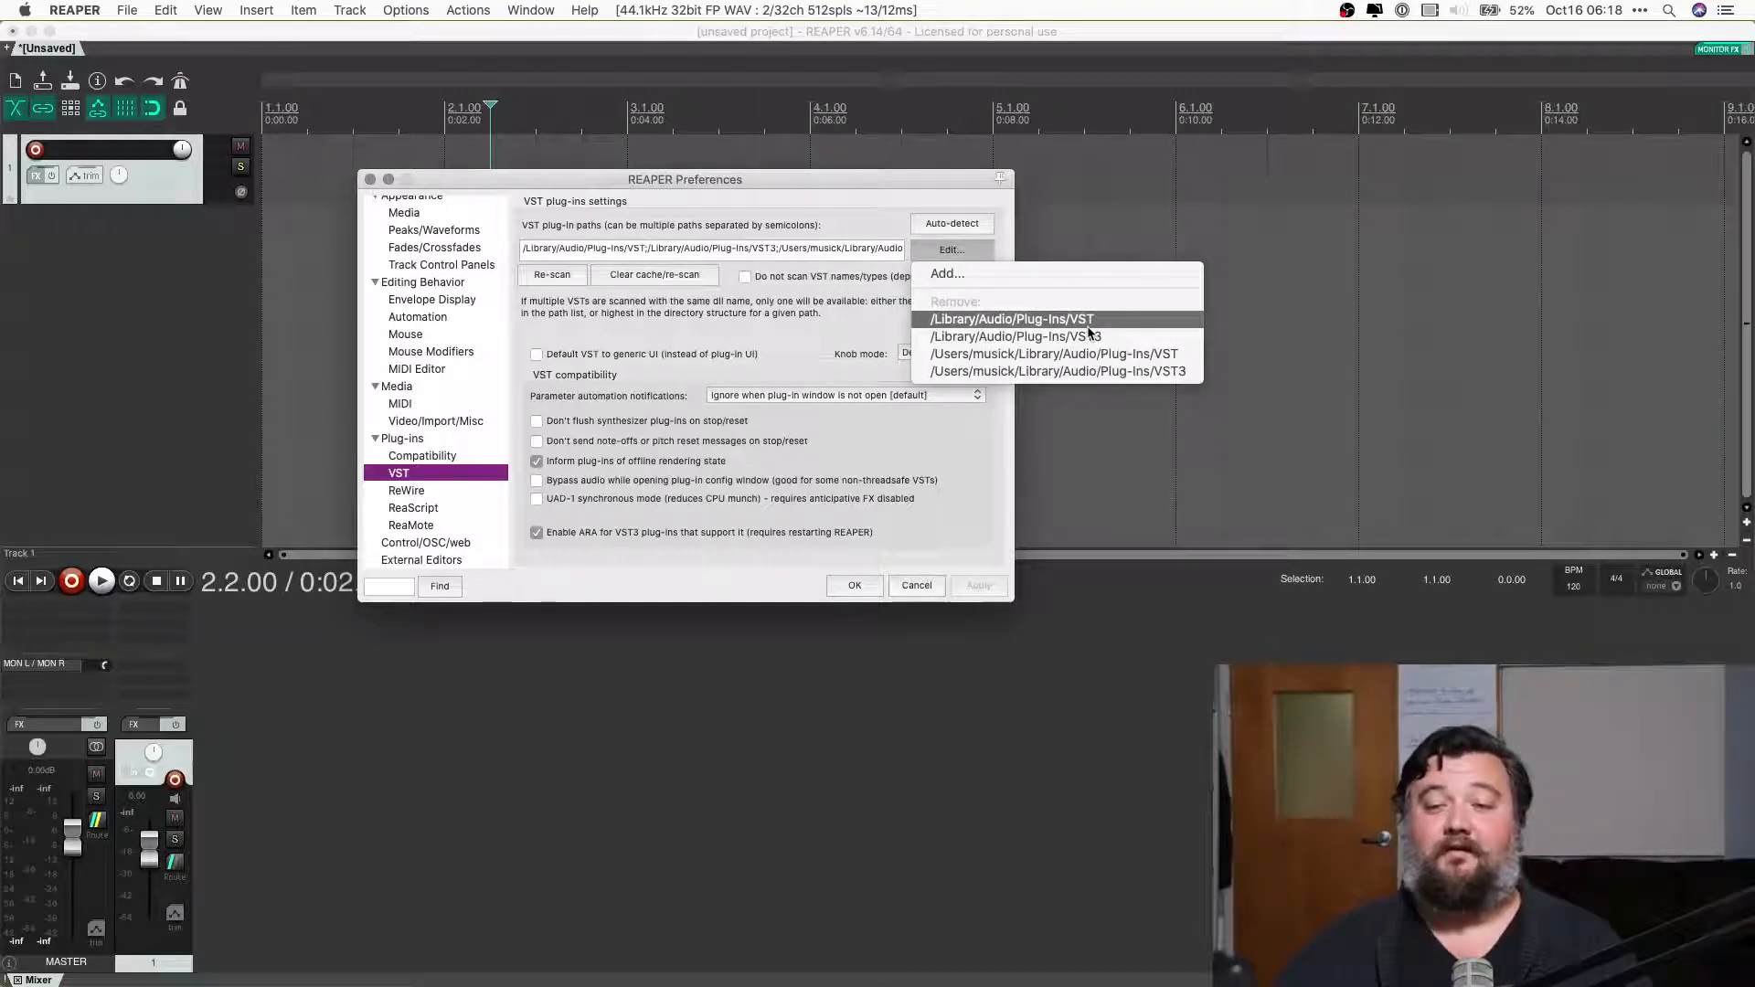
Switch to Finder, open the ToneGenerator_Mac-2 folder in Downloads and select ToneGenerator.vst.
{"action": "key", "text": "super+Tab"}
{"action": "key", "text": "super+Tab"}
{"action": "key", "text": "super+Tab"}
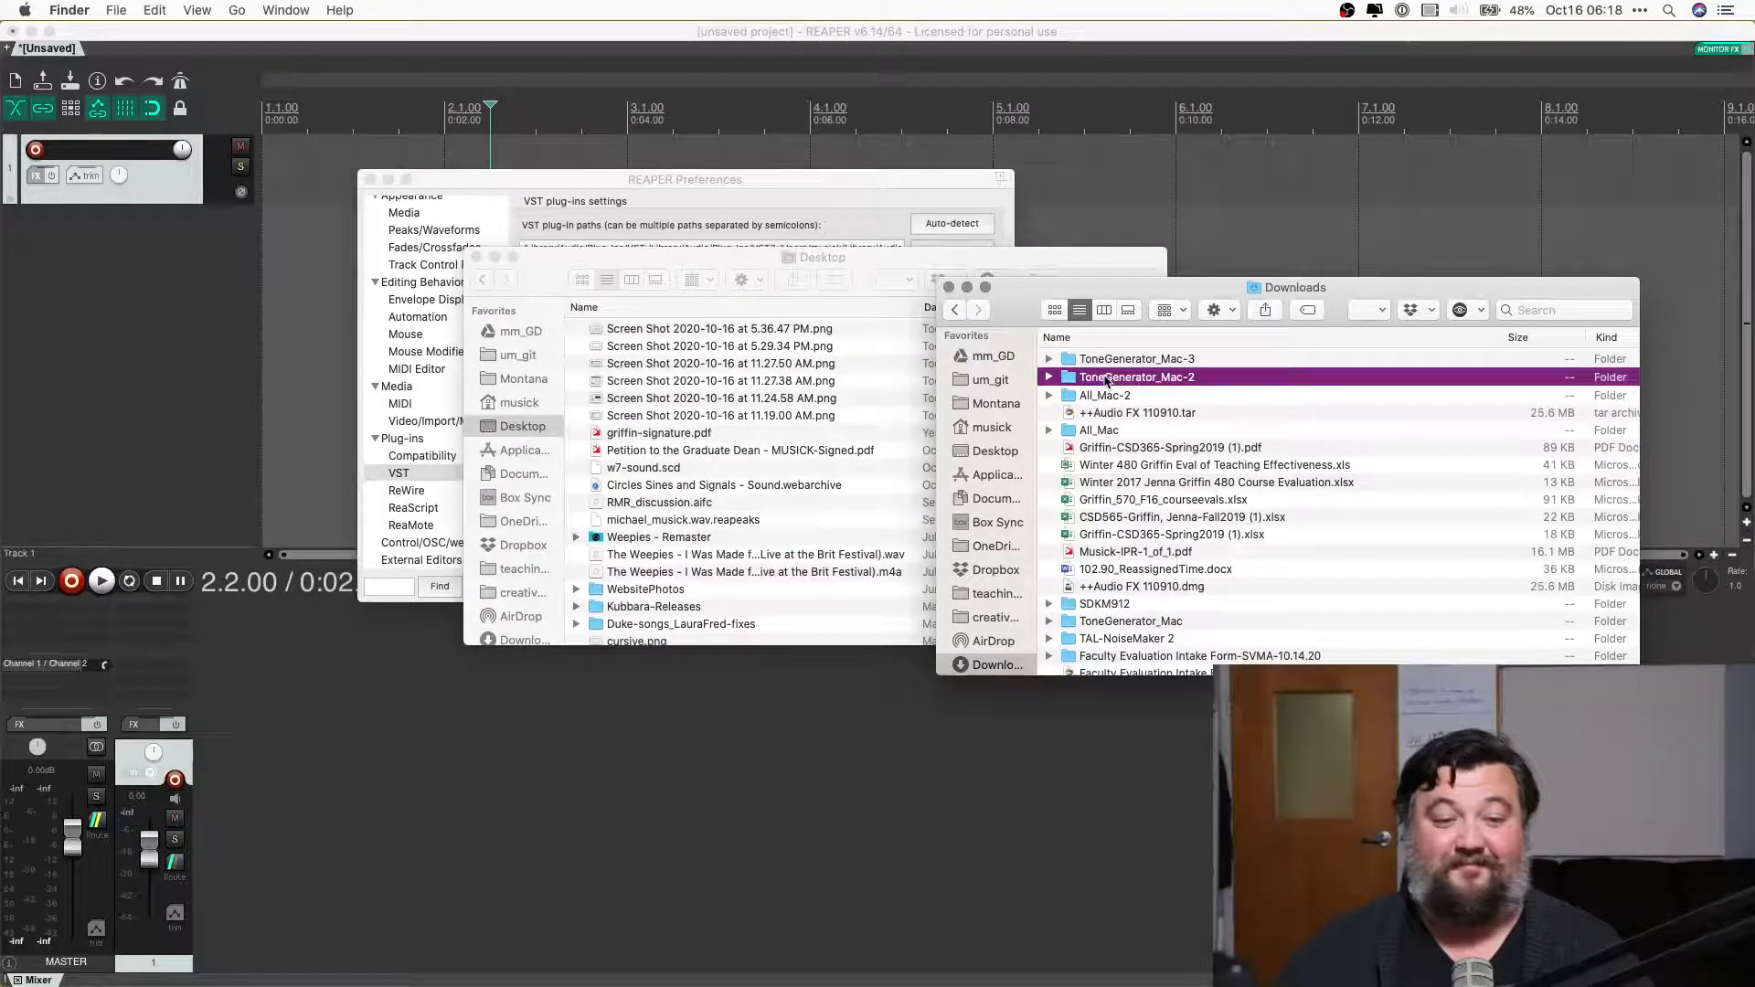
{"action": "double_click", "coordinate": [1105, 378]}
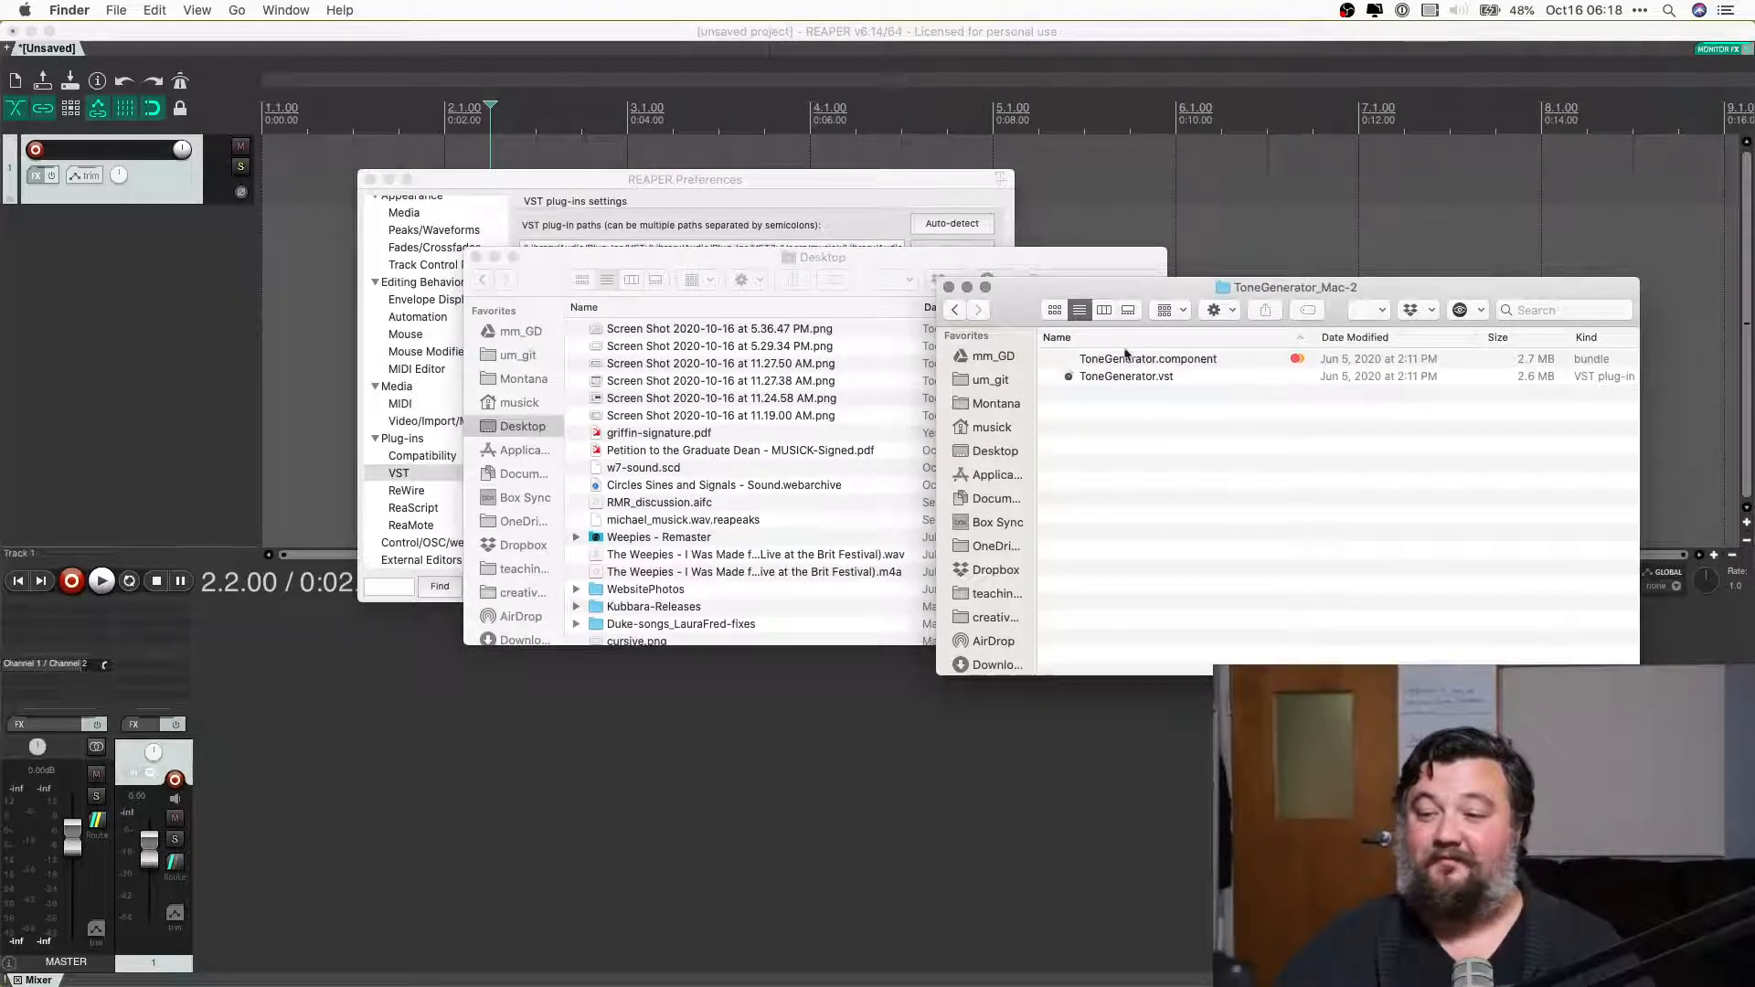
{"action": "left_click", "coordinate": [1122, 377]}
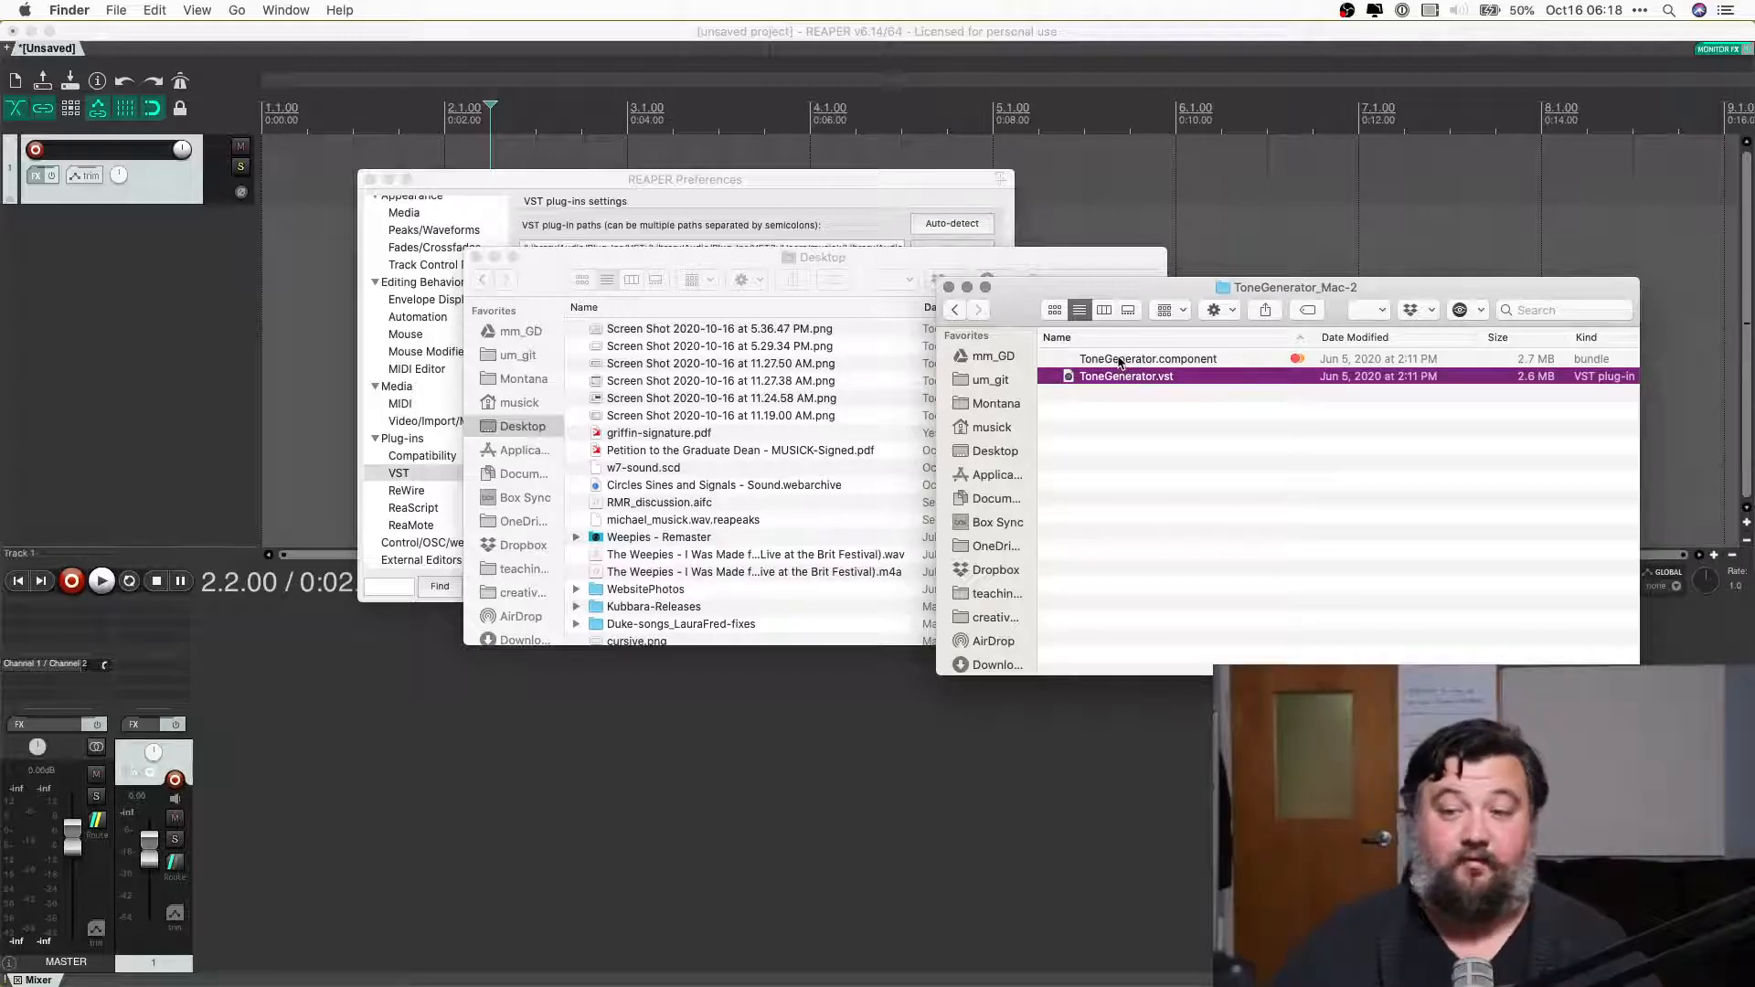
Switch to Safari and download the Windows version of the Tone Generator plug-in.
{"action": "key", "text": "super+Tab"}
{"action": "key", "text": "super+Tab"}
{"action": "scroll", "coordinate": [466, 697], "scroll_direction": "down", "scroll_amount": 7}
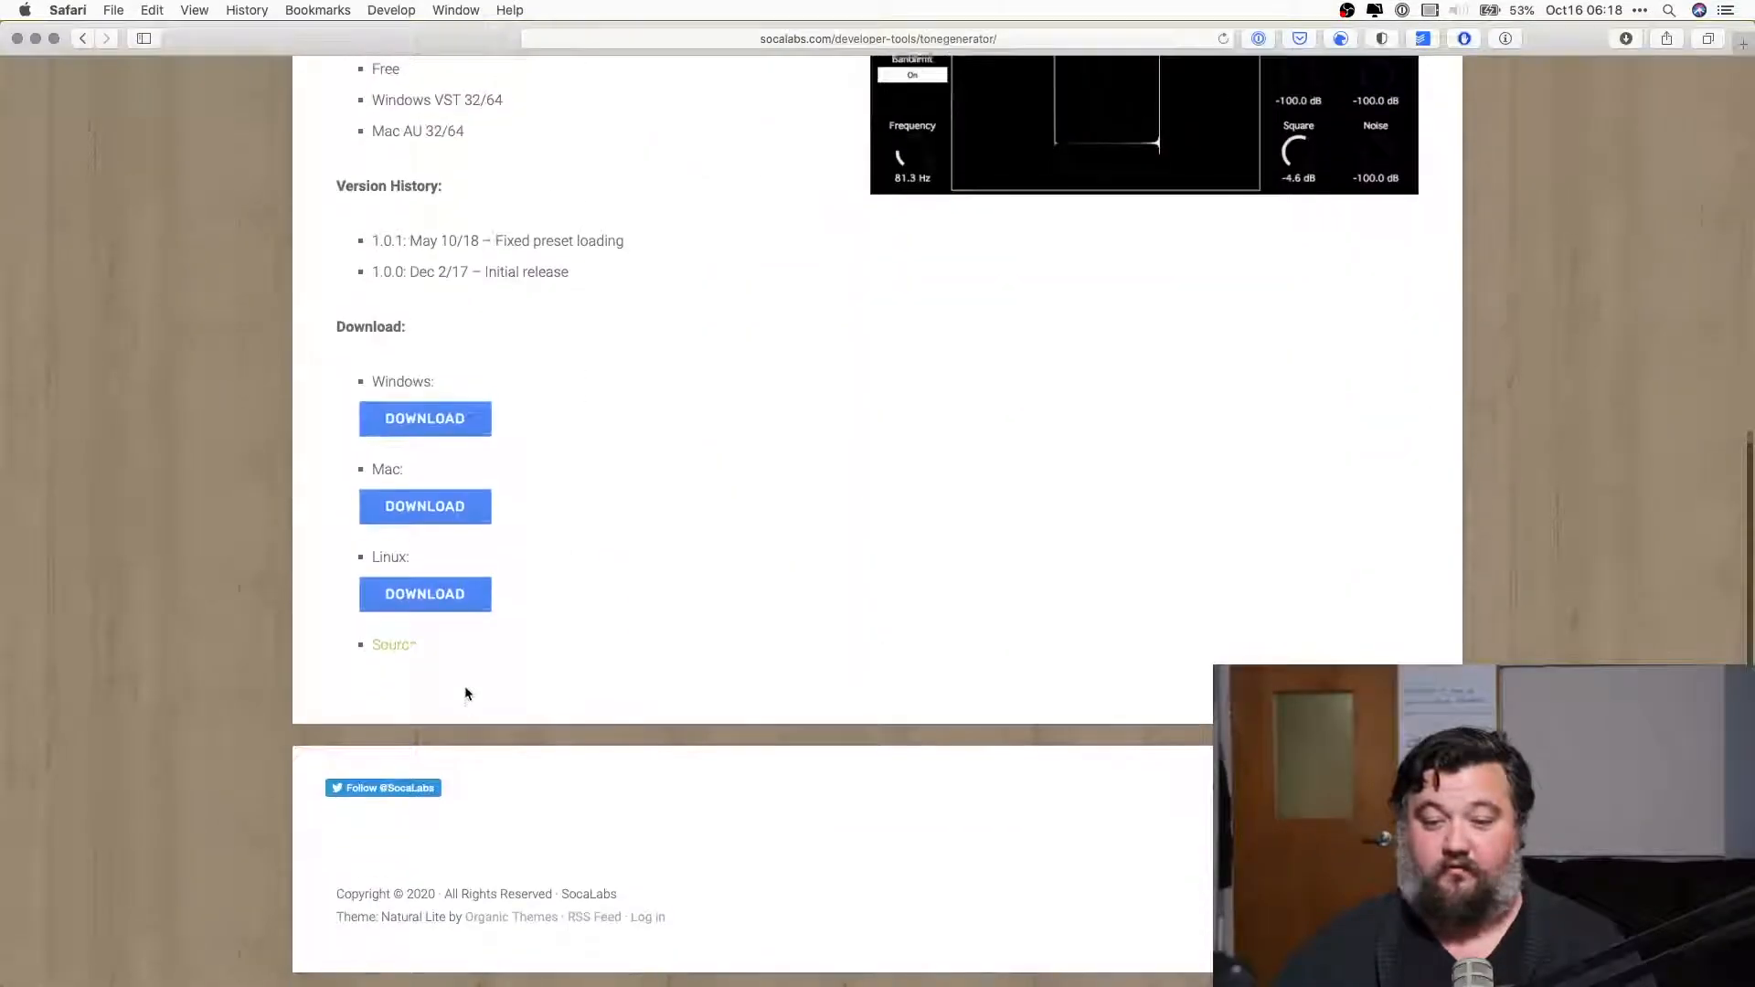
{"action": "left_click", "coordinate": [429, 435]}
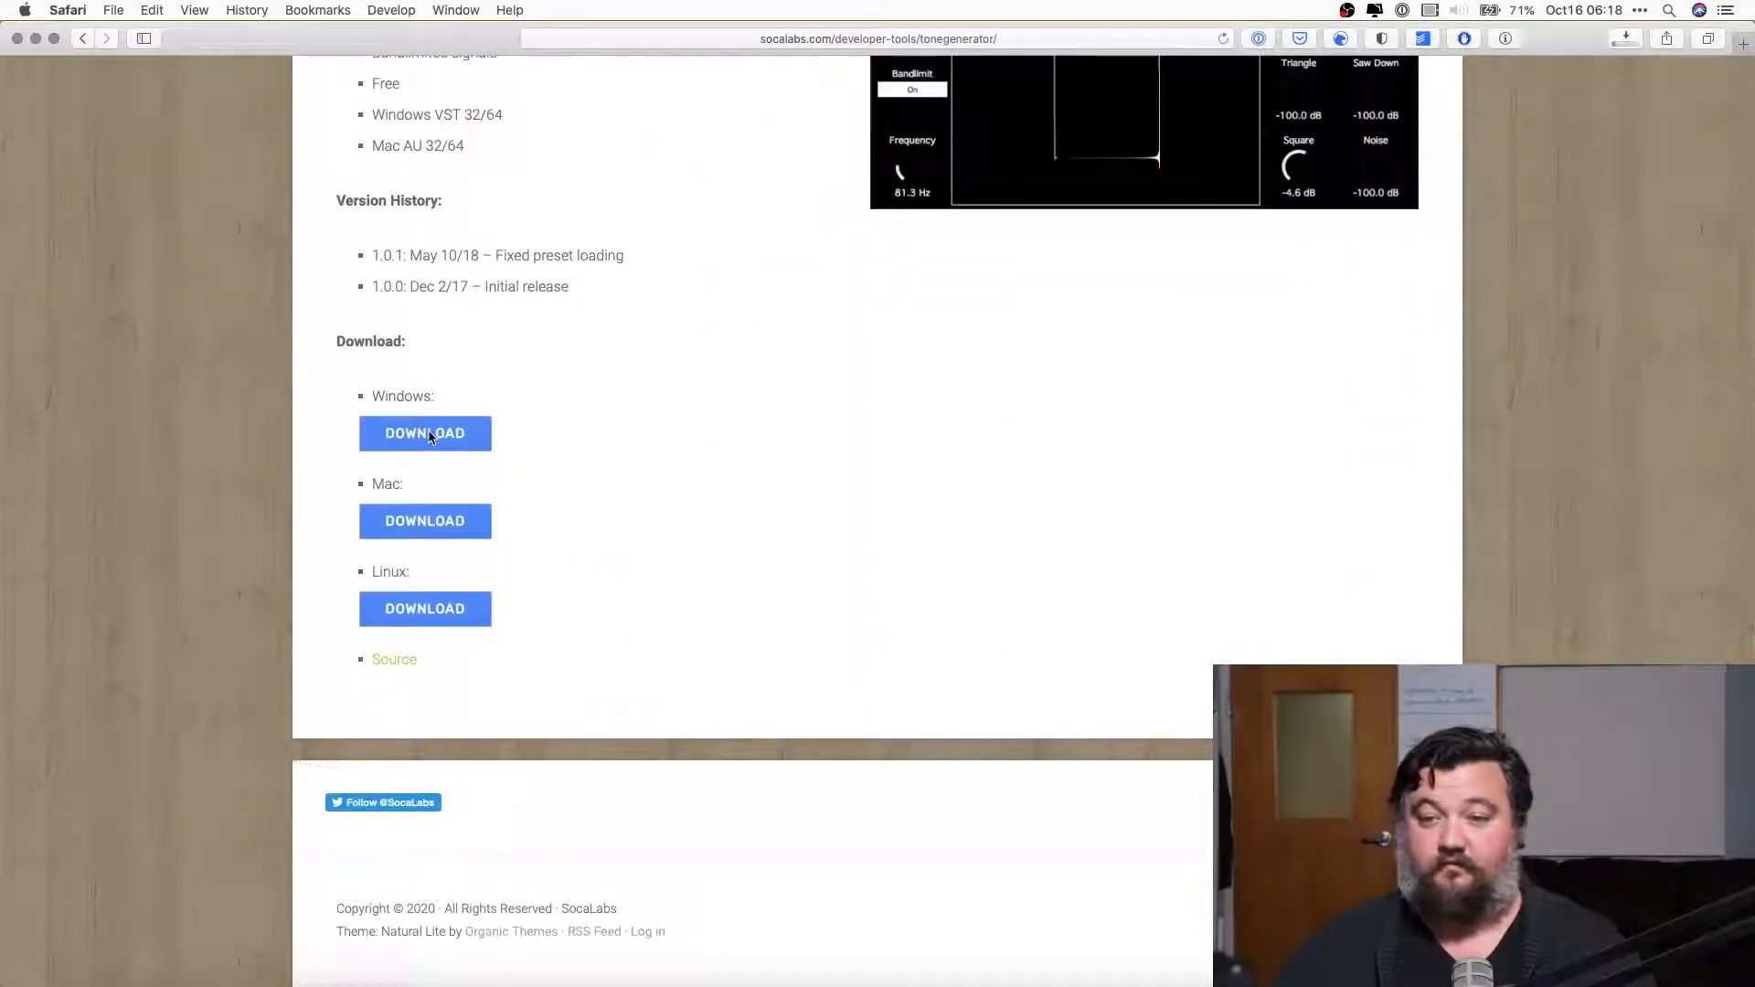
Switch to Finder and open the ToneGenerator_Win folder in Downloads to view its plug-in files.
{"action": "key", "text": "super+Tab"}
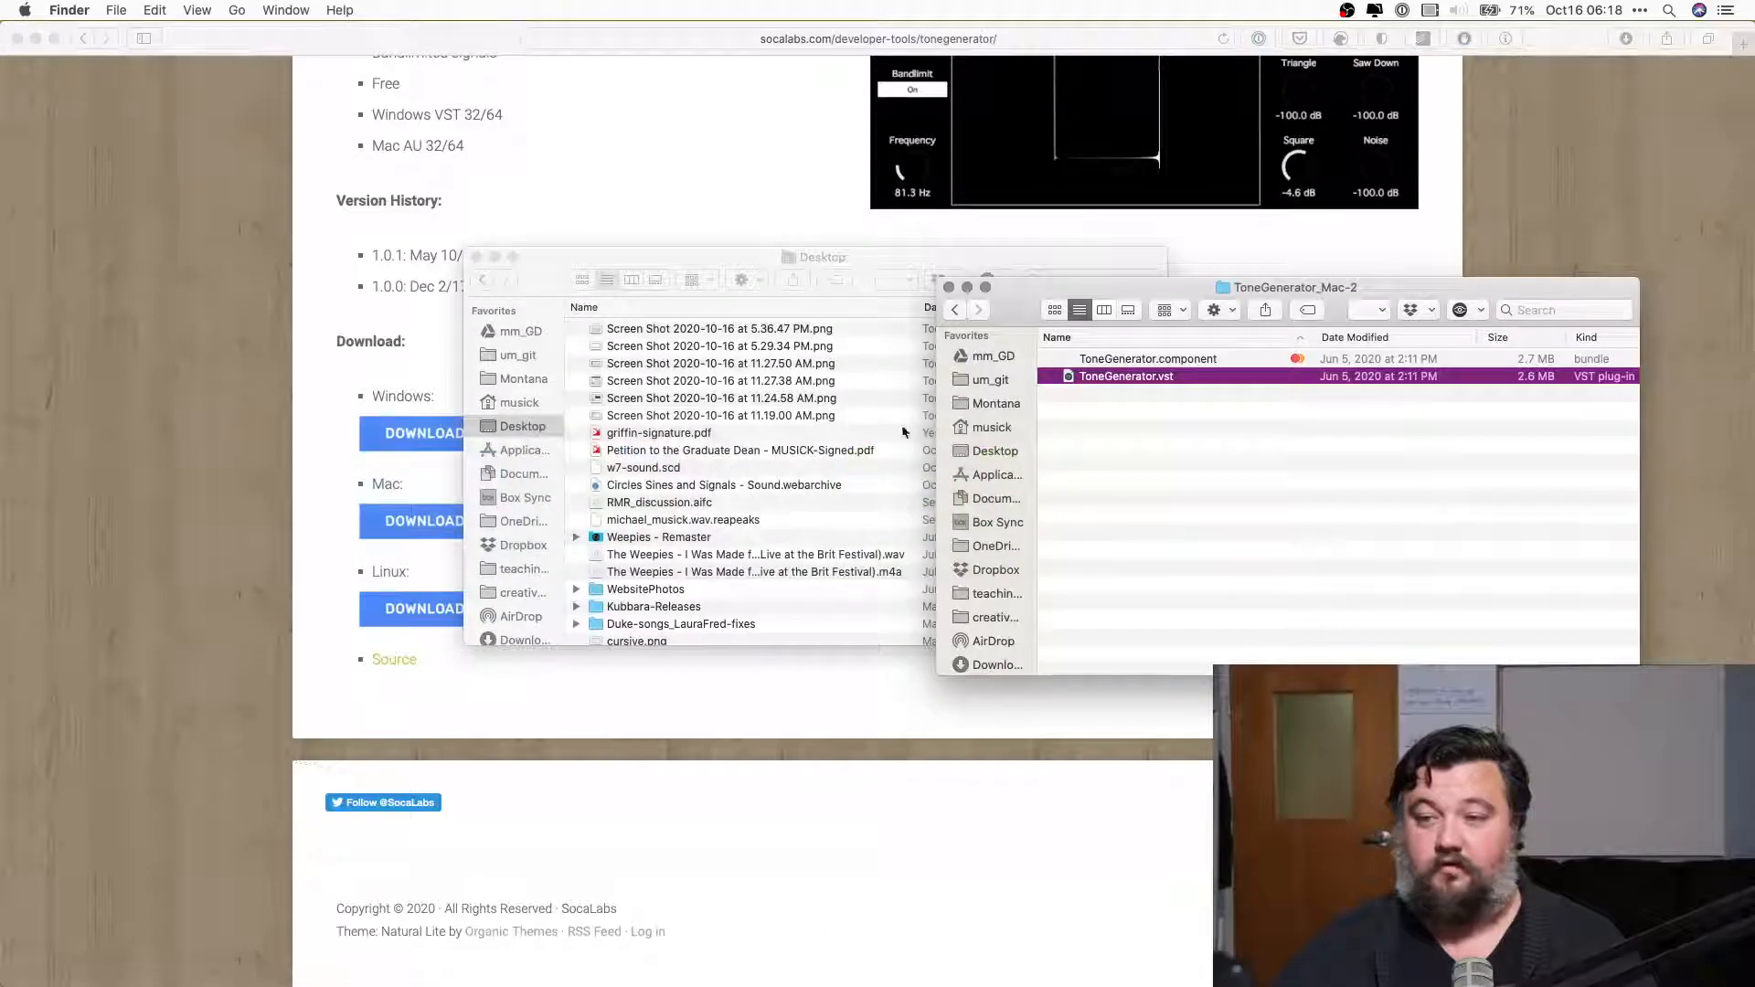
{"action": "key", "text": "alt+super+l"}
{"action": "key", "text": "Up"}
{"action": "key", "text": "super+Down"}
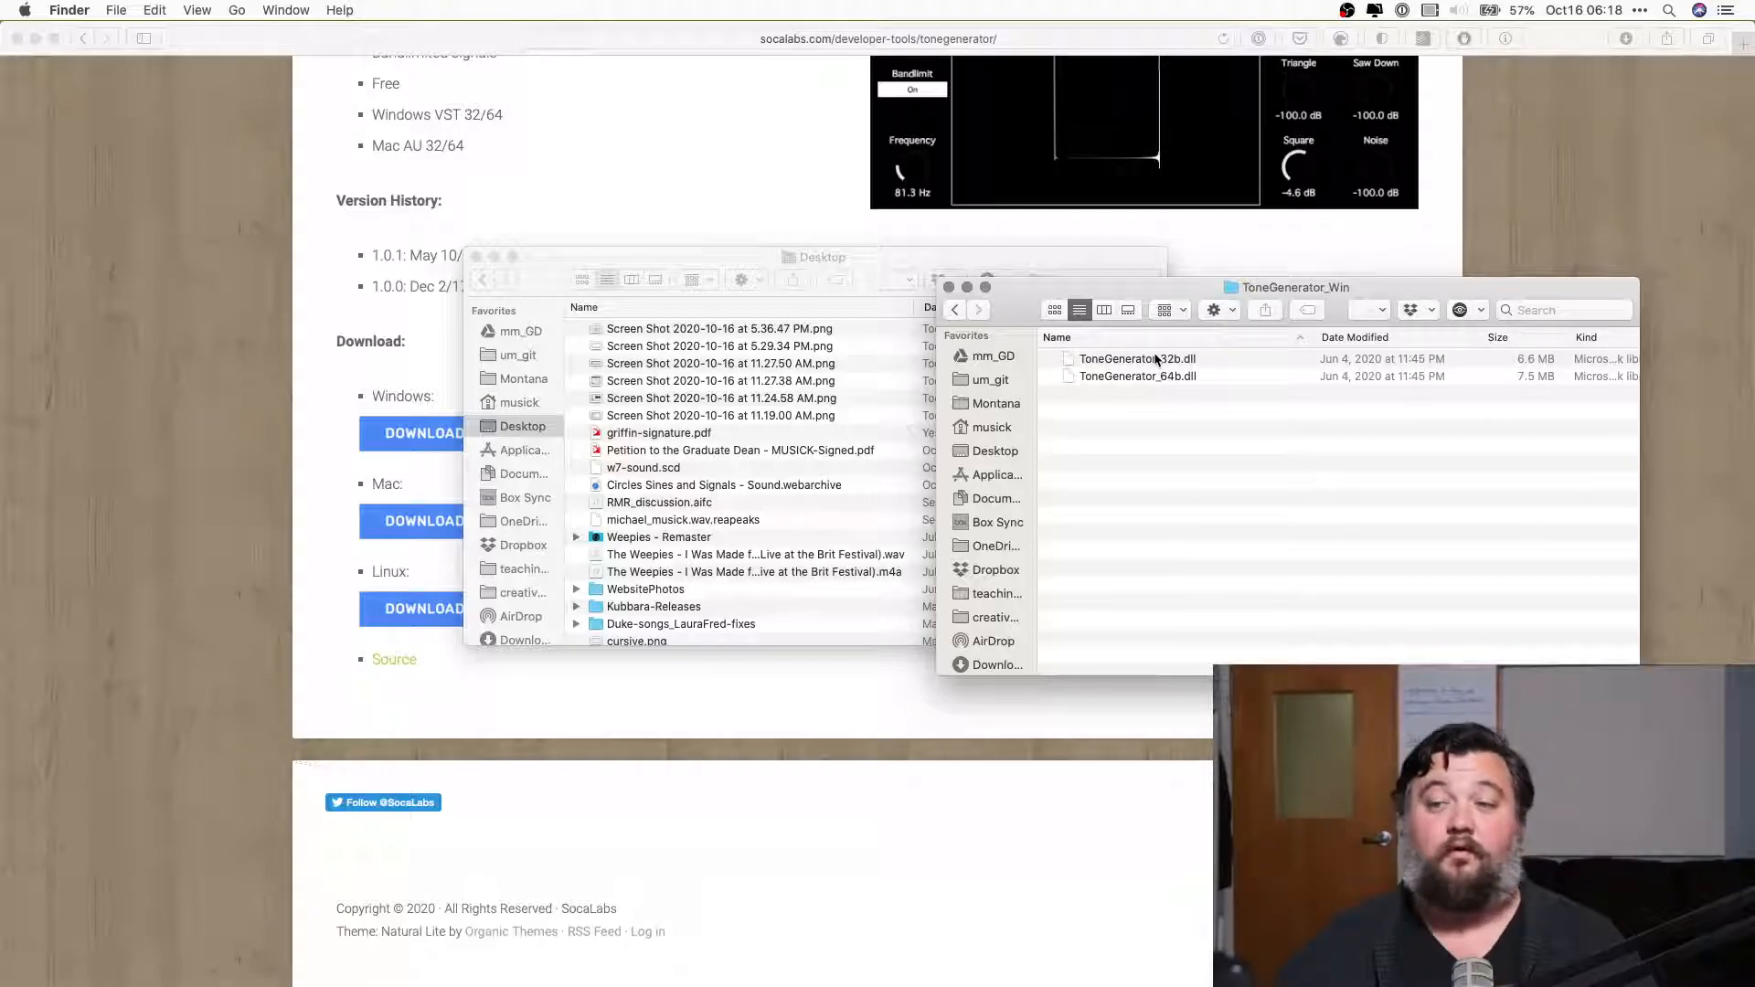
Return to REAPER's VST settings and review the listed plug-in folders, leaving the paths as they are.
{"action": "key", "text": "super+Tab"}
{"action": "key", "text": "super+Tab"}
{"action": "key", "text": "super+Tab"}
{"action": "key", "text": "super+shift+Tab"}
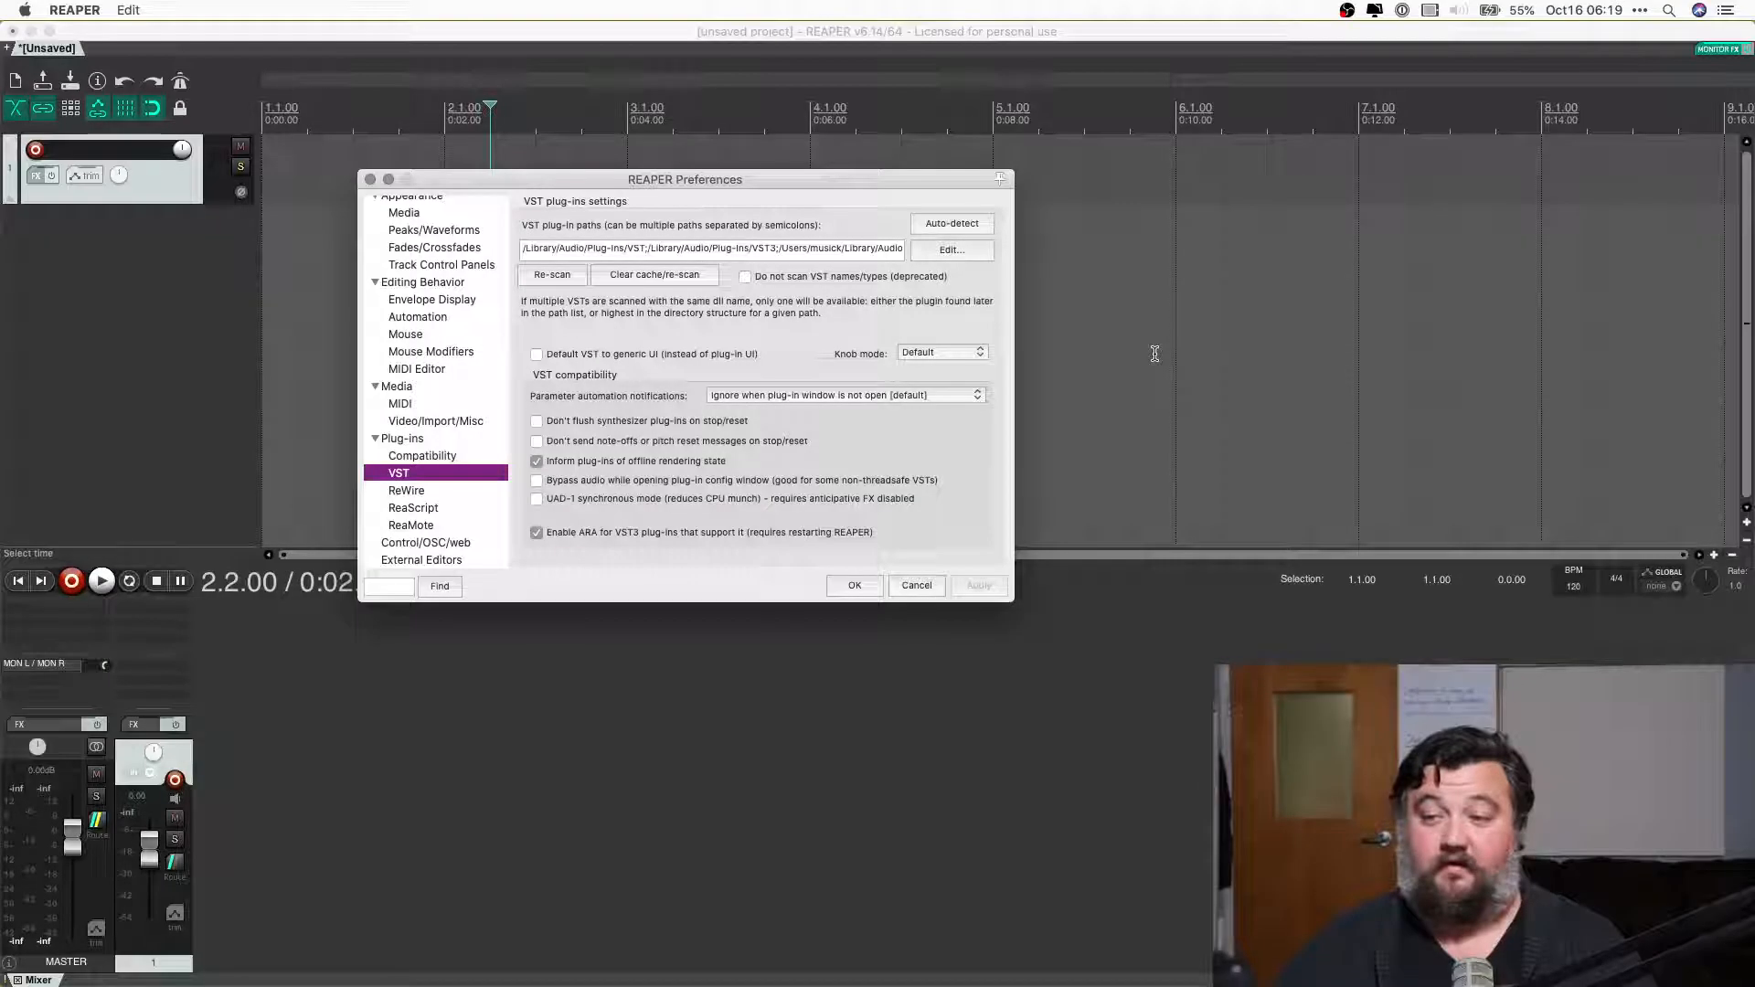
{"action": "left_click", "coordinate": [963, 253]}
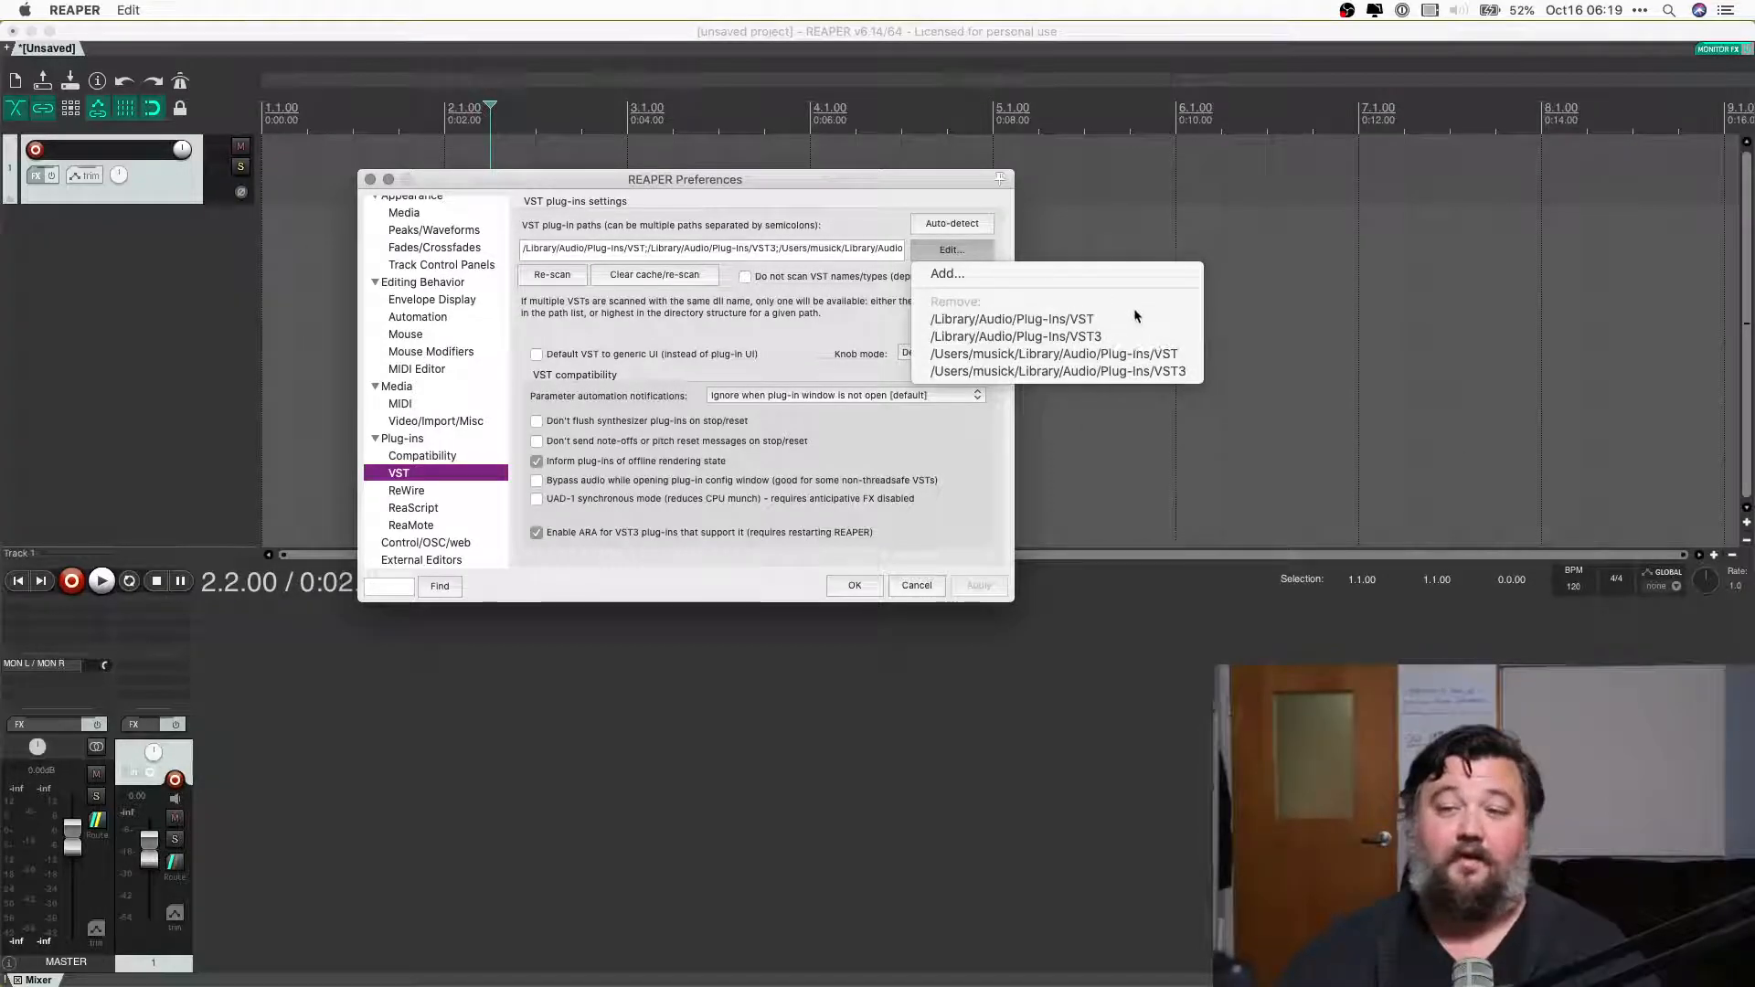
{"action": "left_click", "coordinate": [1037, 326]}
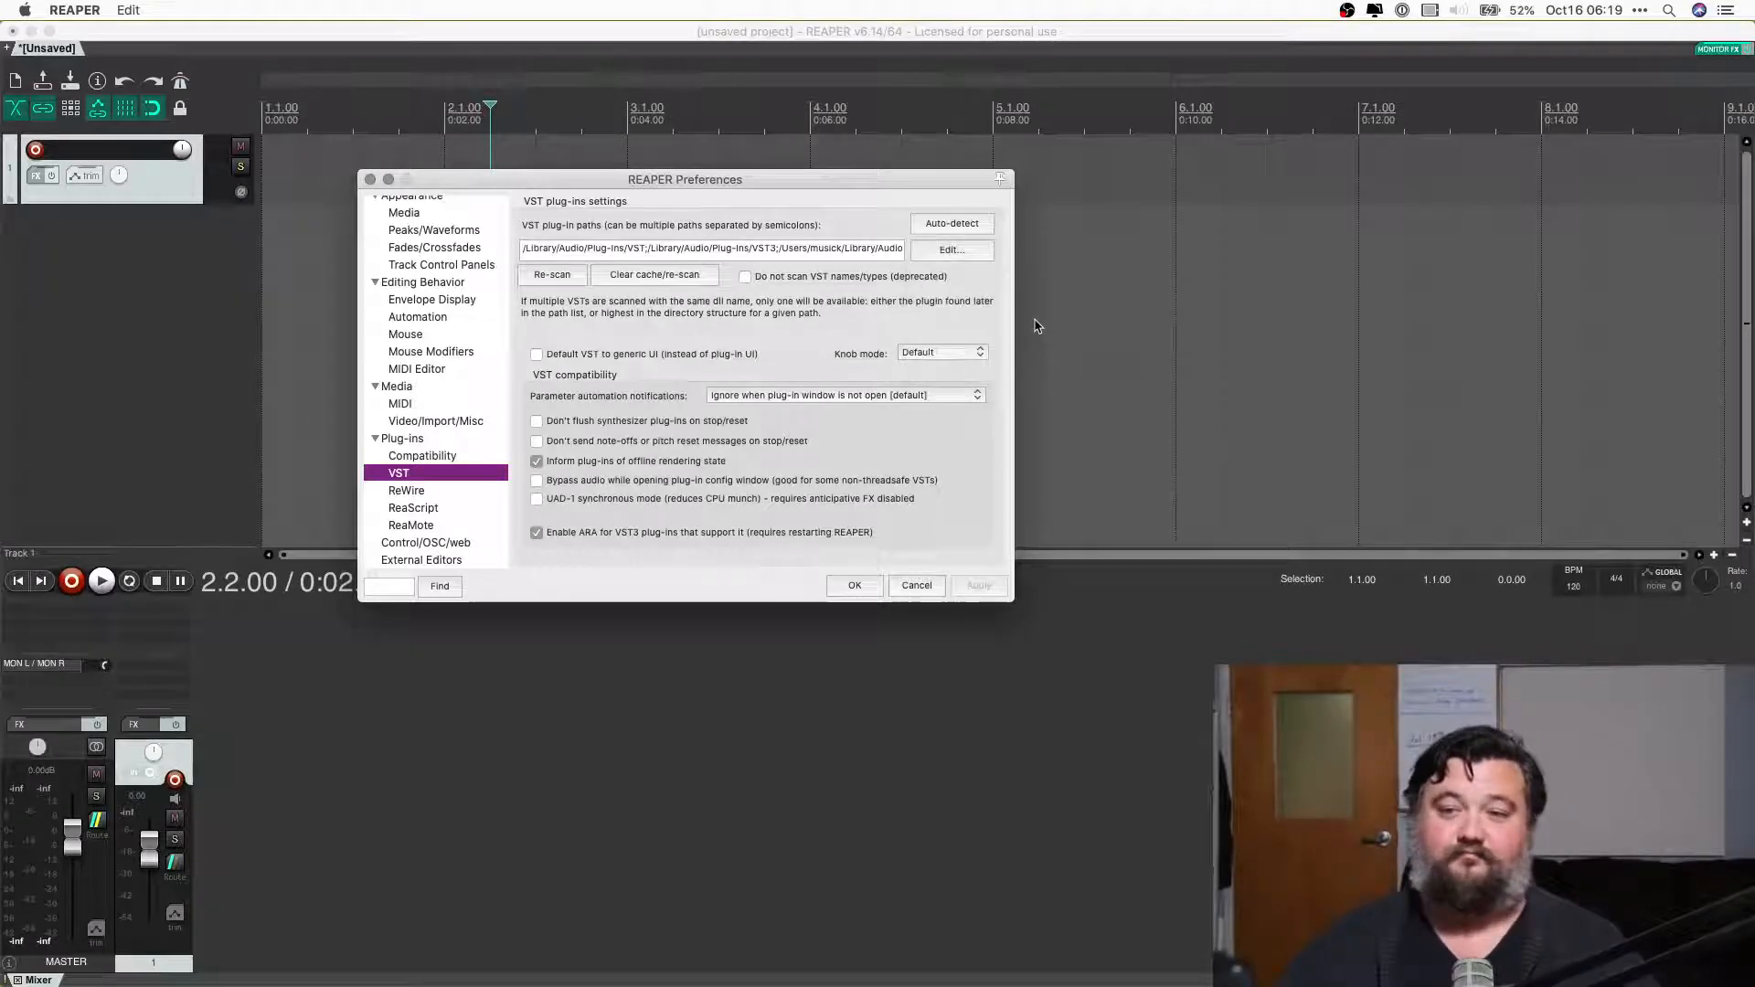
Switch to Finder and bring the Desktop folder's window to the front.
{"action": "key", "text": "super+Tab"}
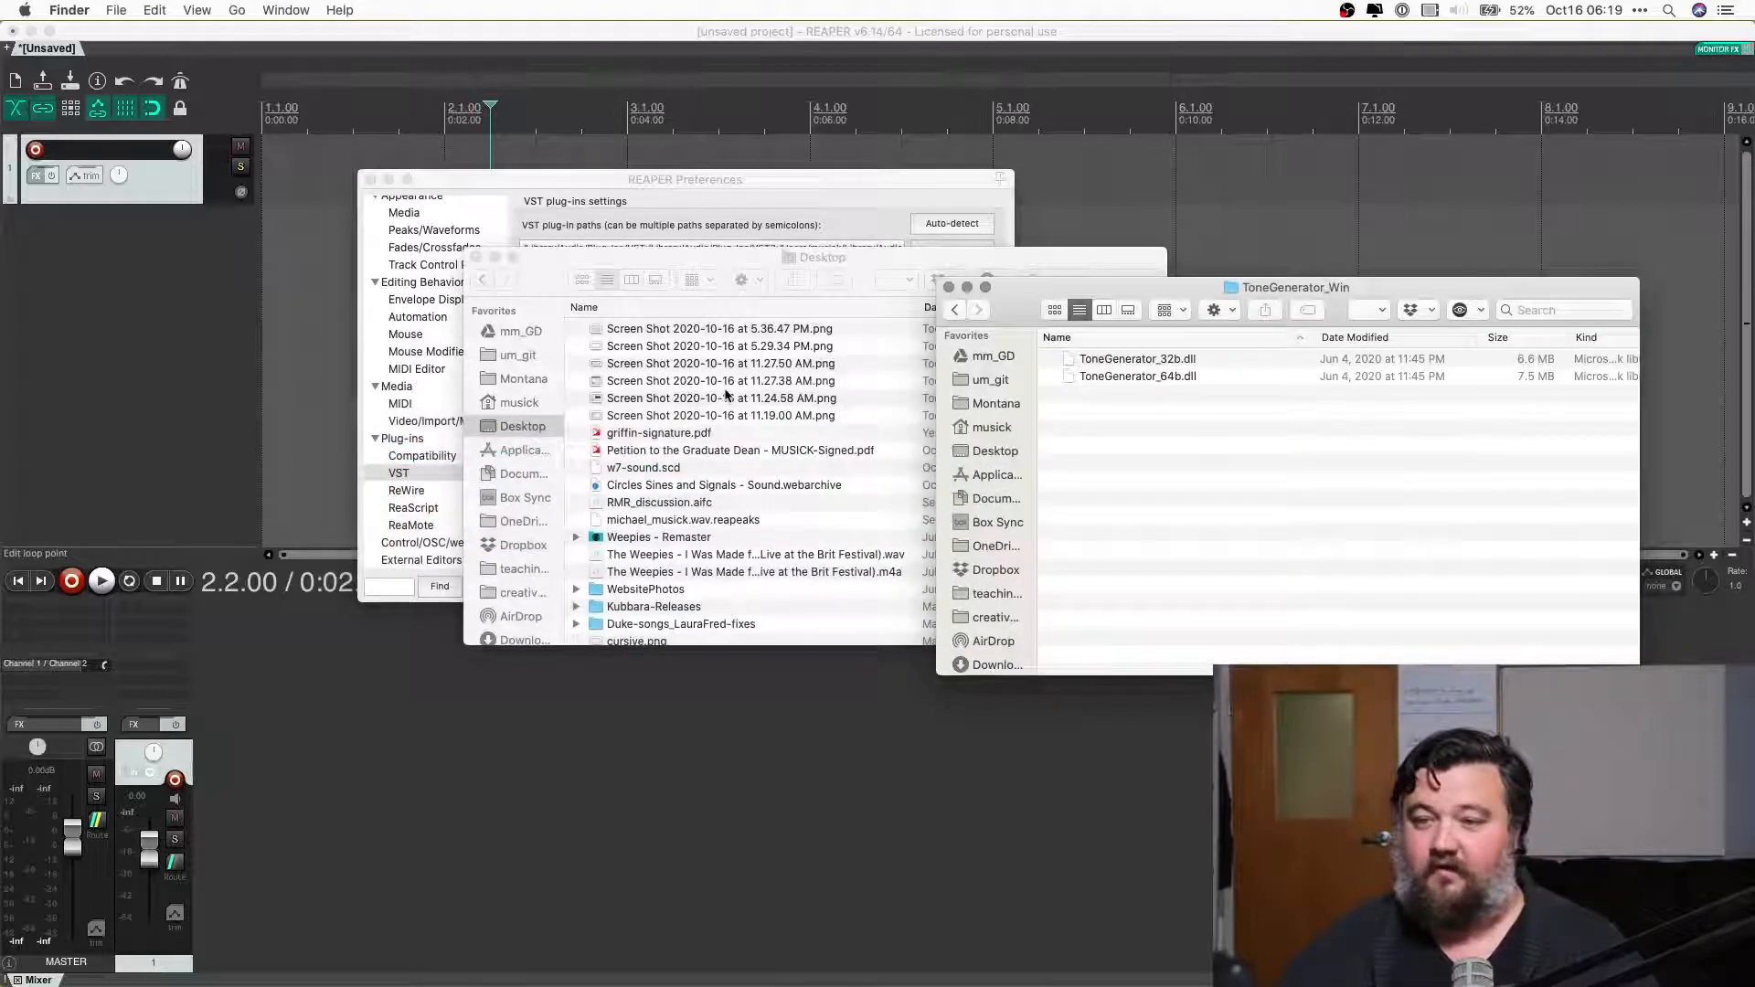
{"action": "left_click", "coordinate": [728, 394]}
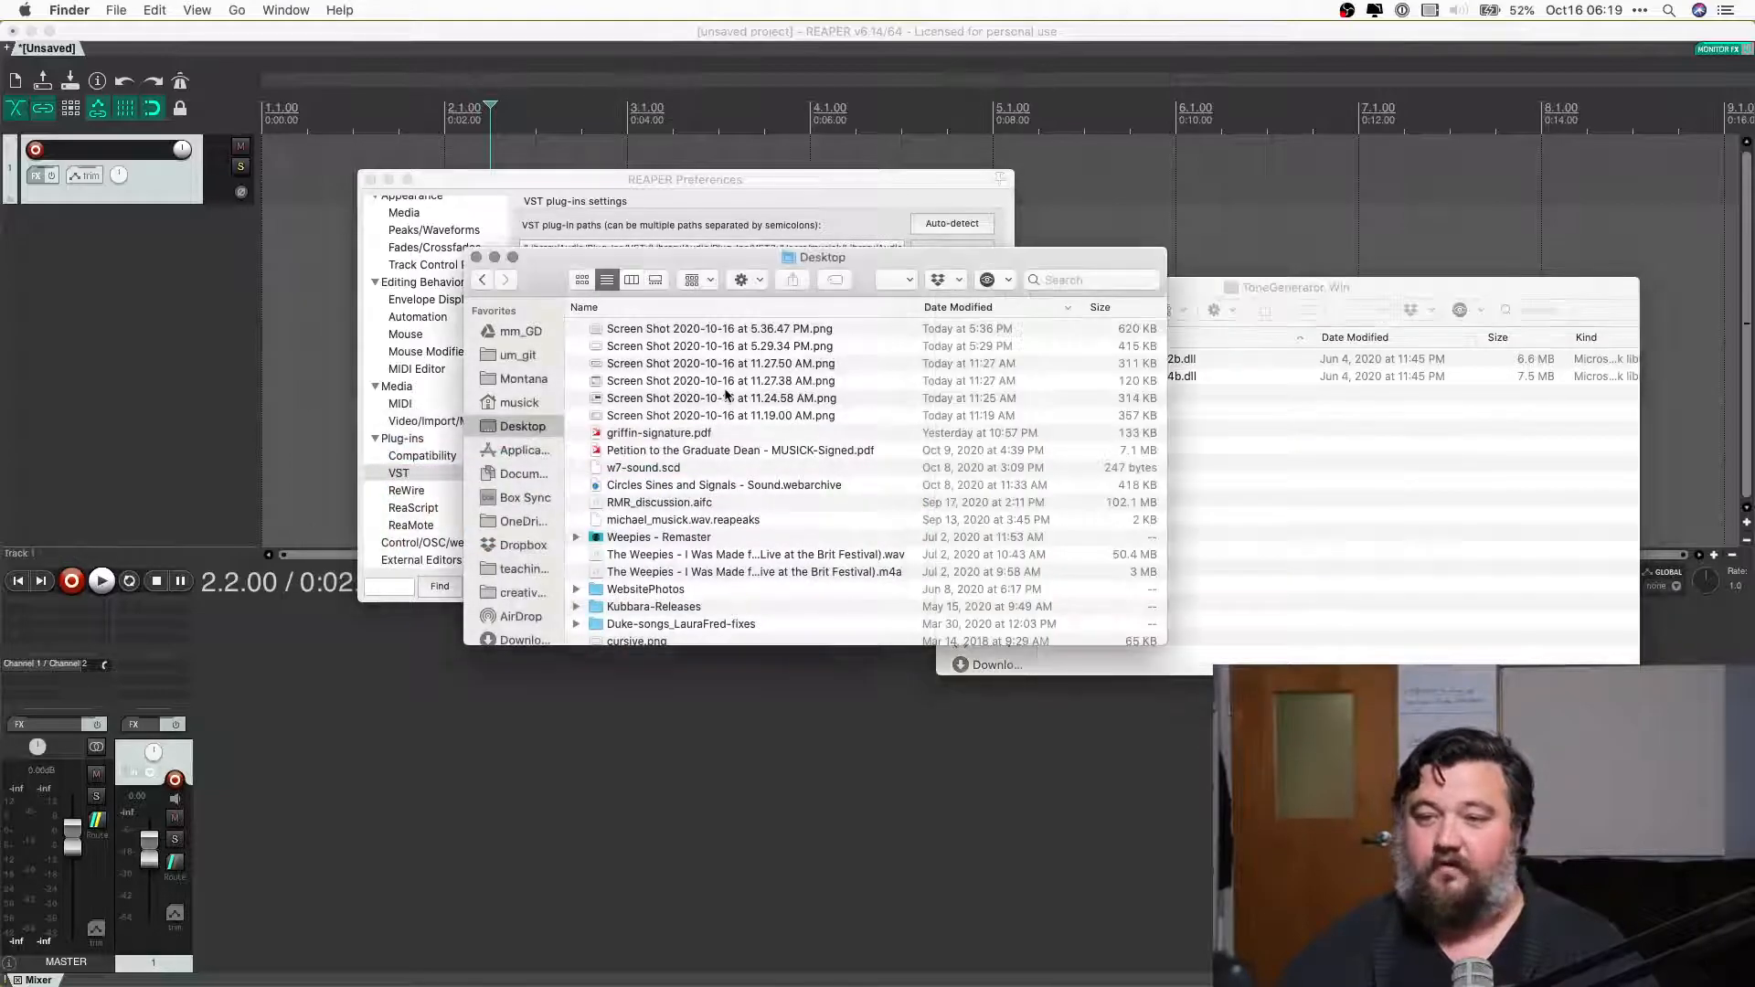
{"action": "left_click", "coordinate": [217, 9]}
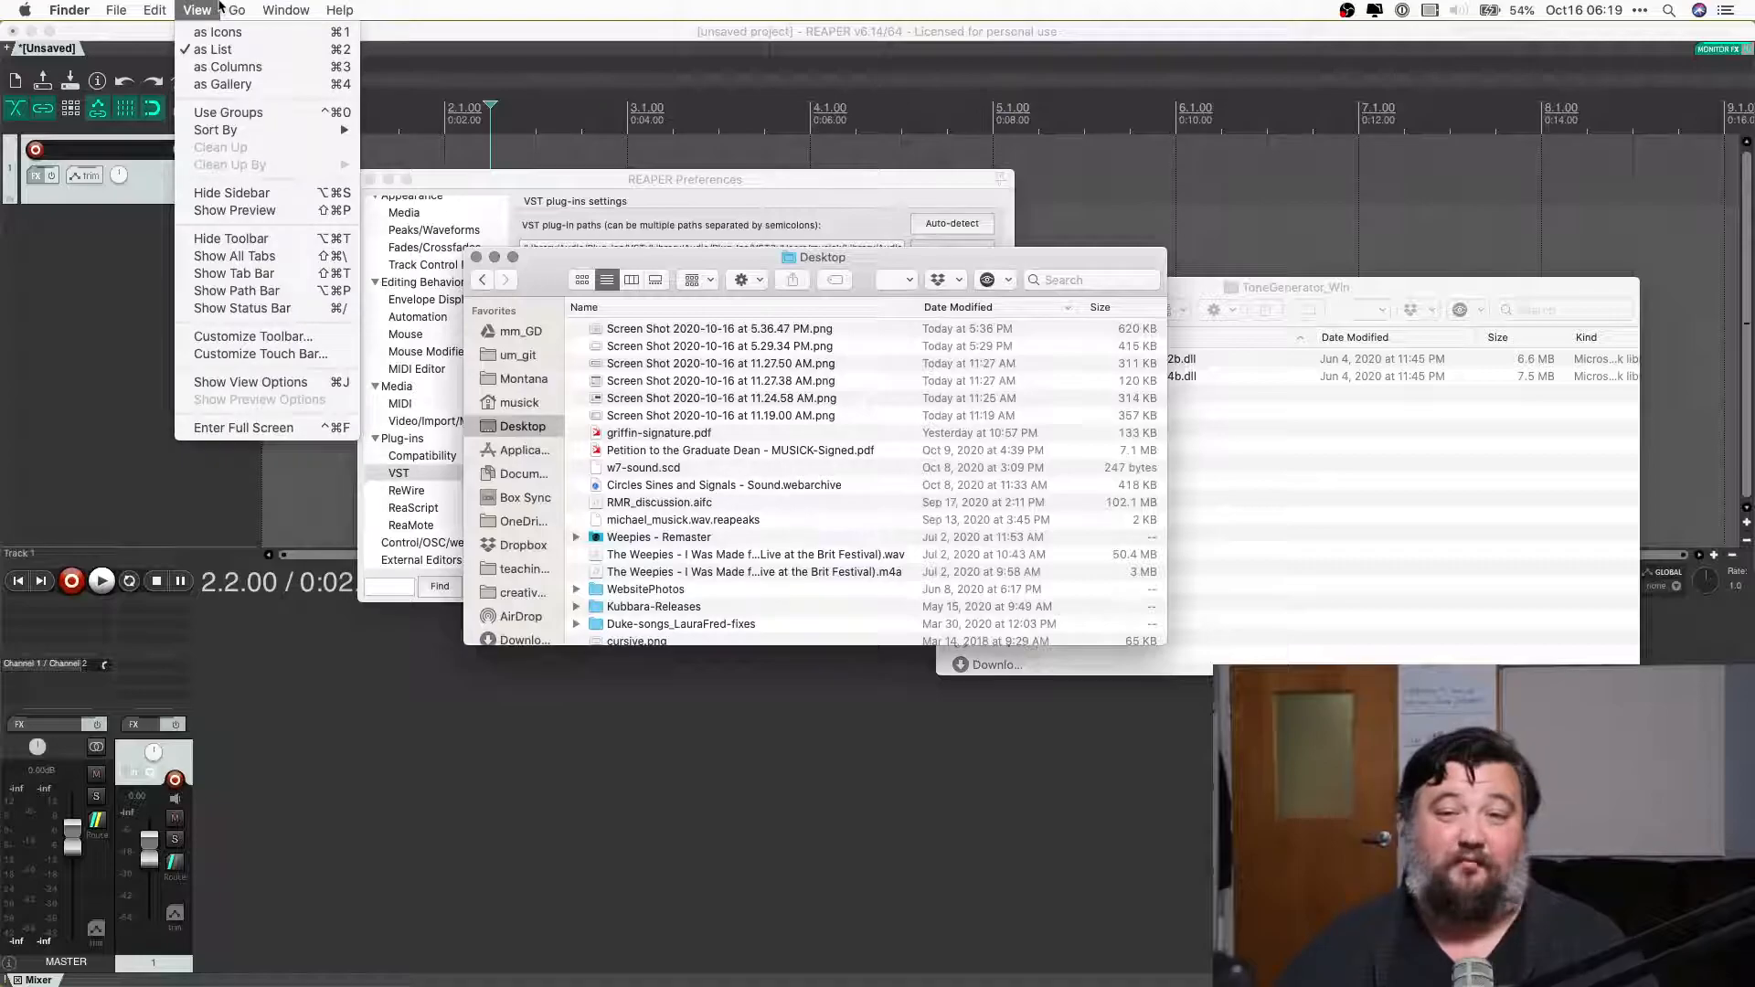
{"action": "left_click", "coordinate": [606, 274]}
{"action": "left_click", "coordinate": [749, 403]}
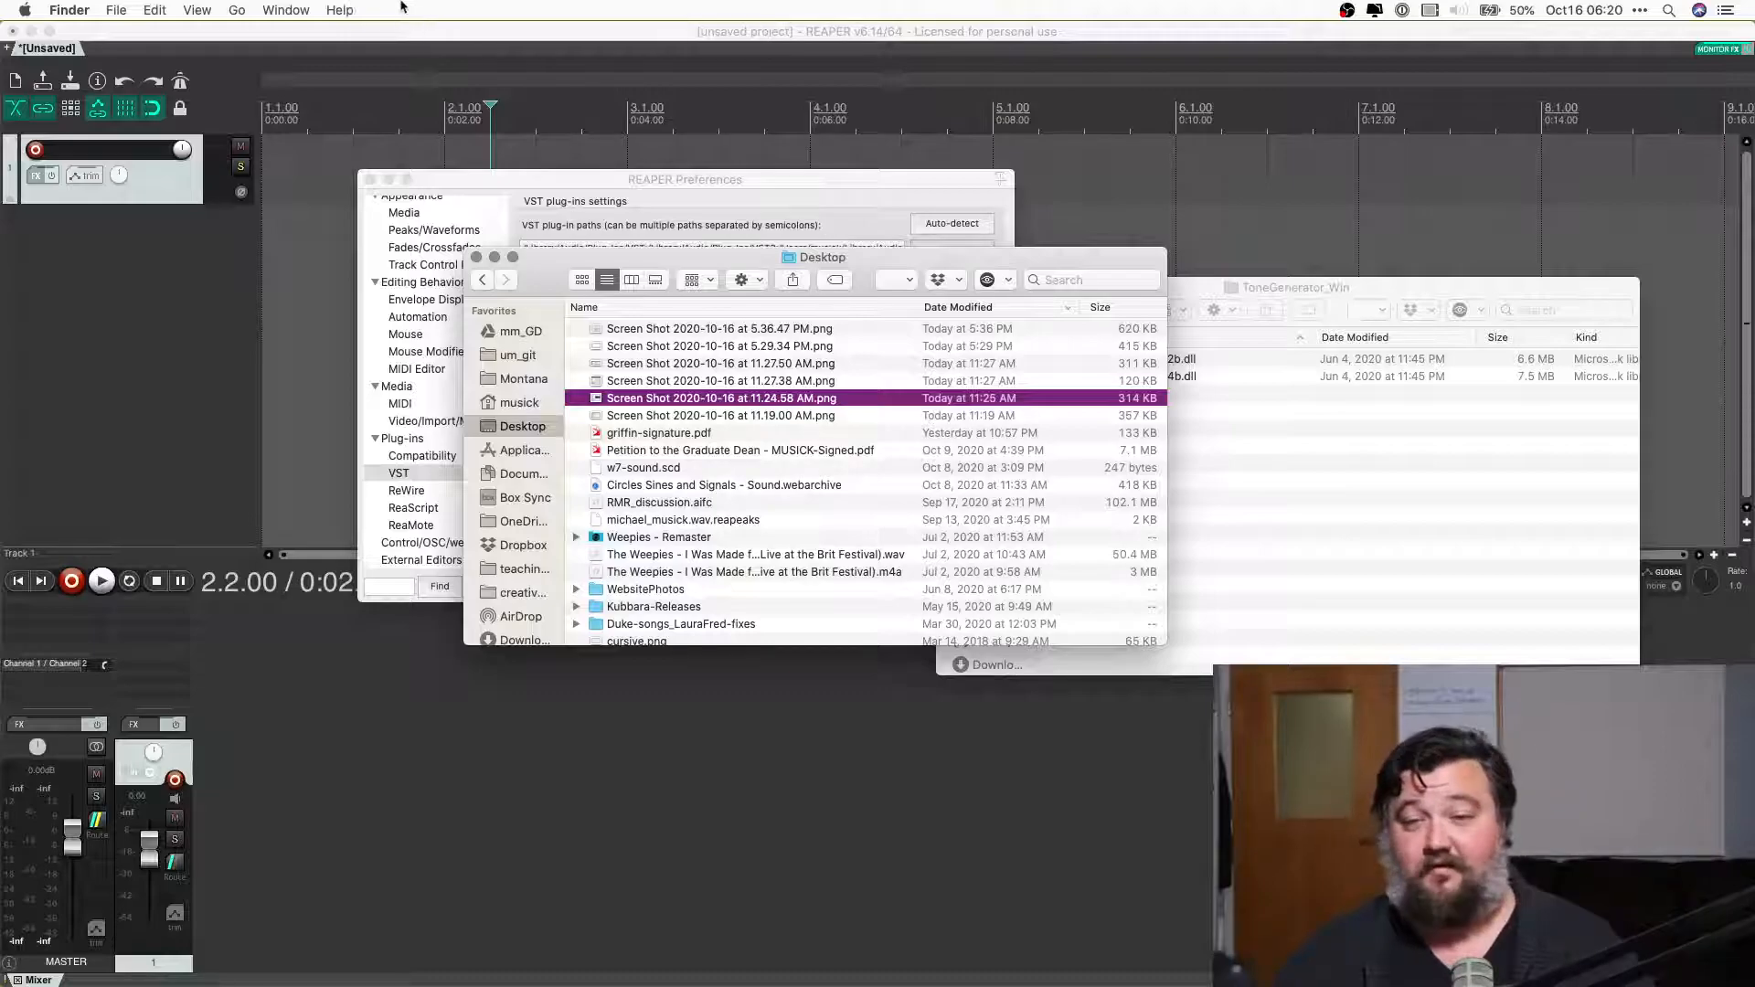
Take the Desktop Finder window to the folder /Library/Audio/Plug-Ins/ by entering its path.
{"action": "left_click", "coordinate": [238, 9]}
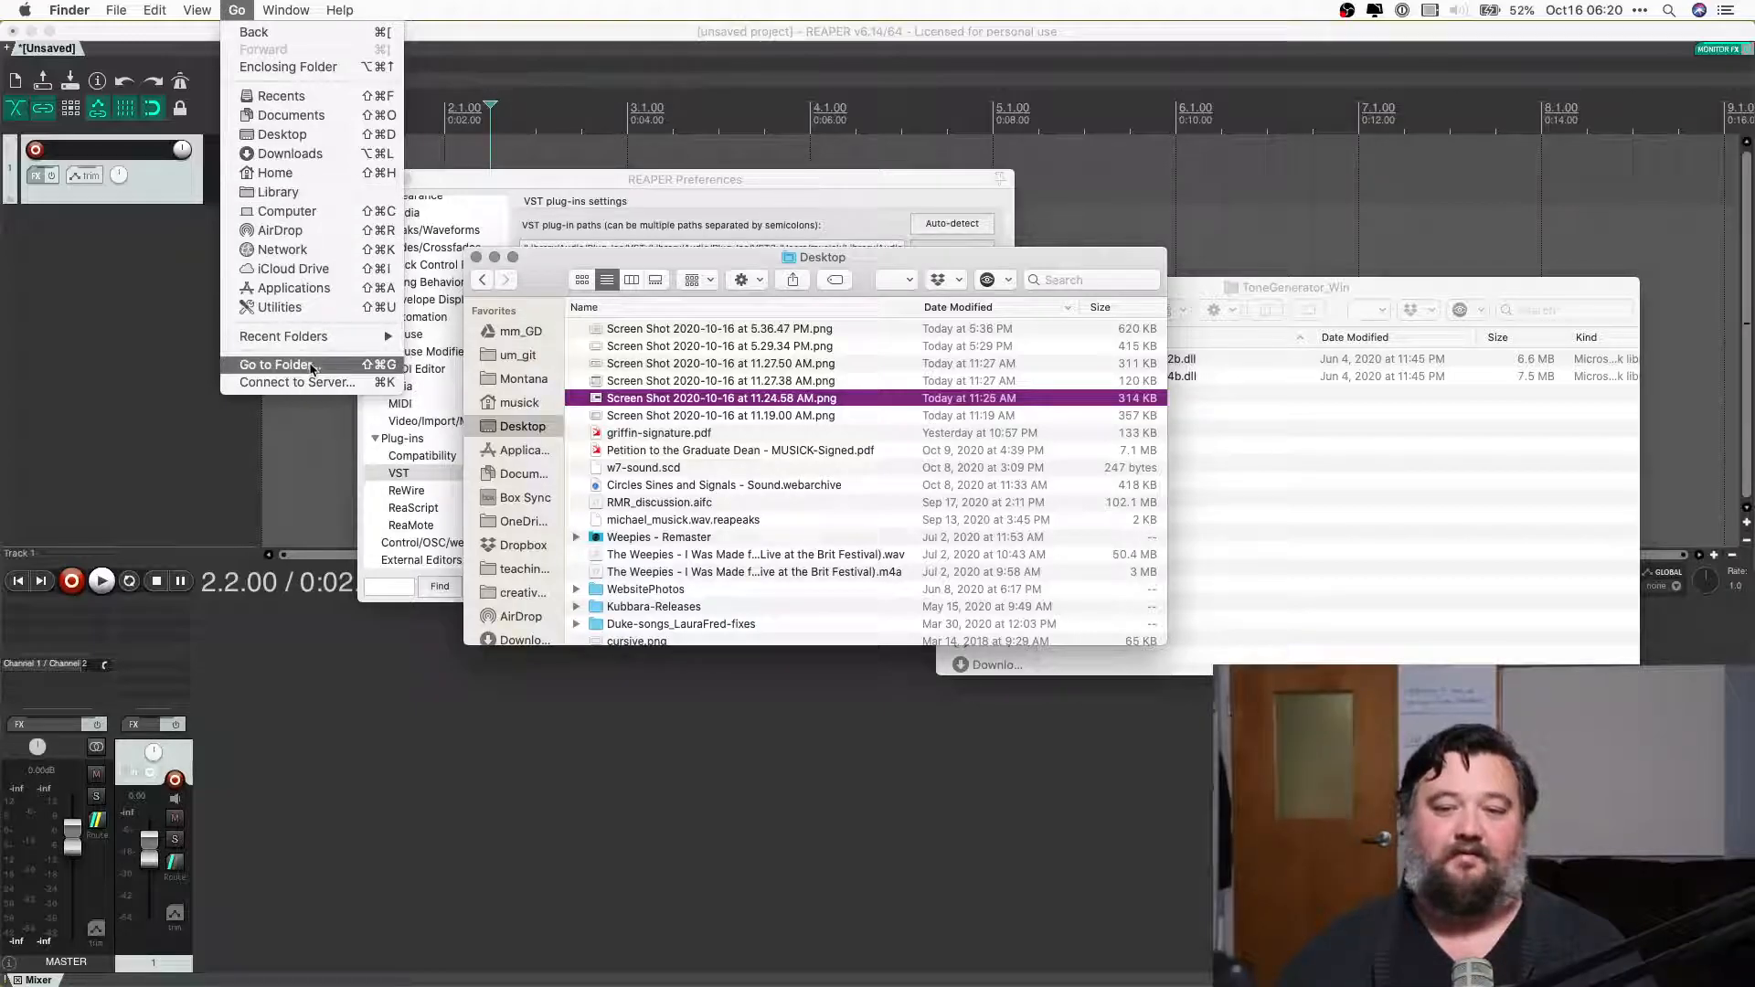
{"action": "key", "text": "alt"}
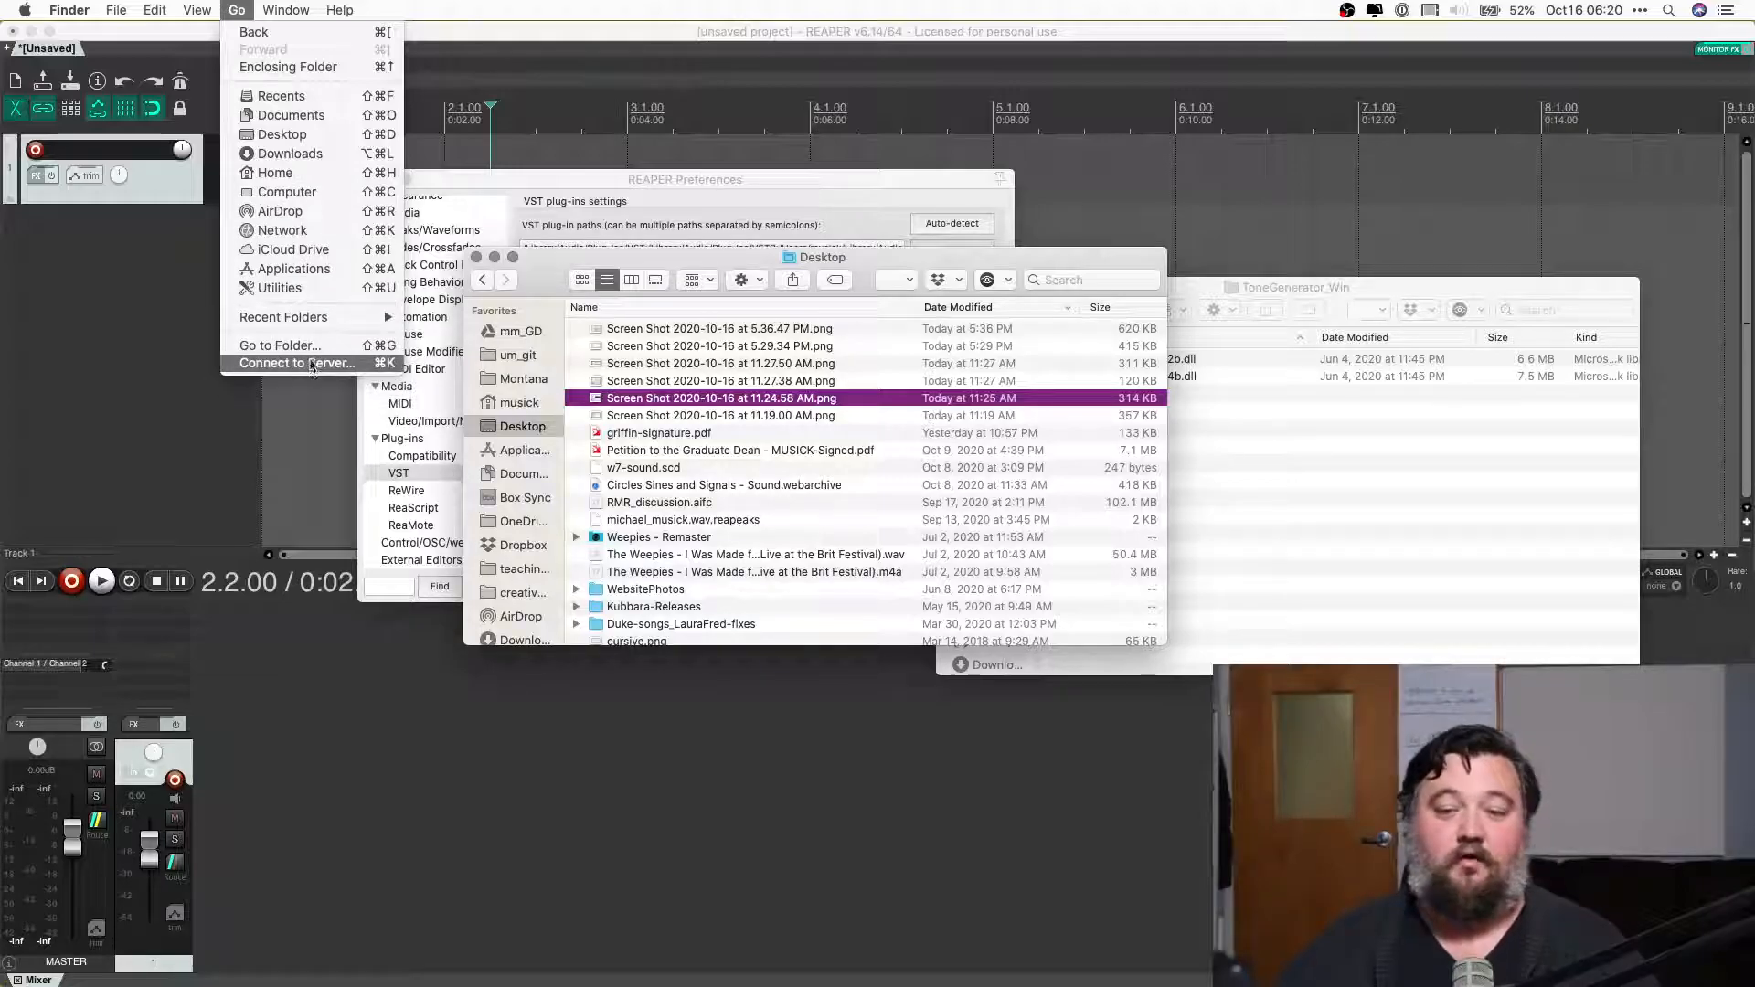
{"action": "left_click", "coordinate": [293, 346]}
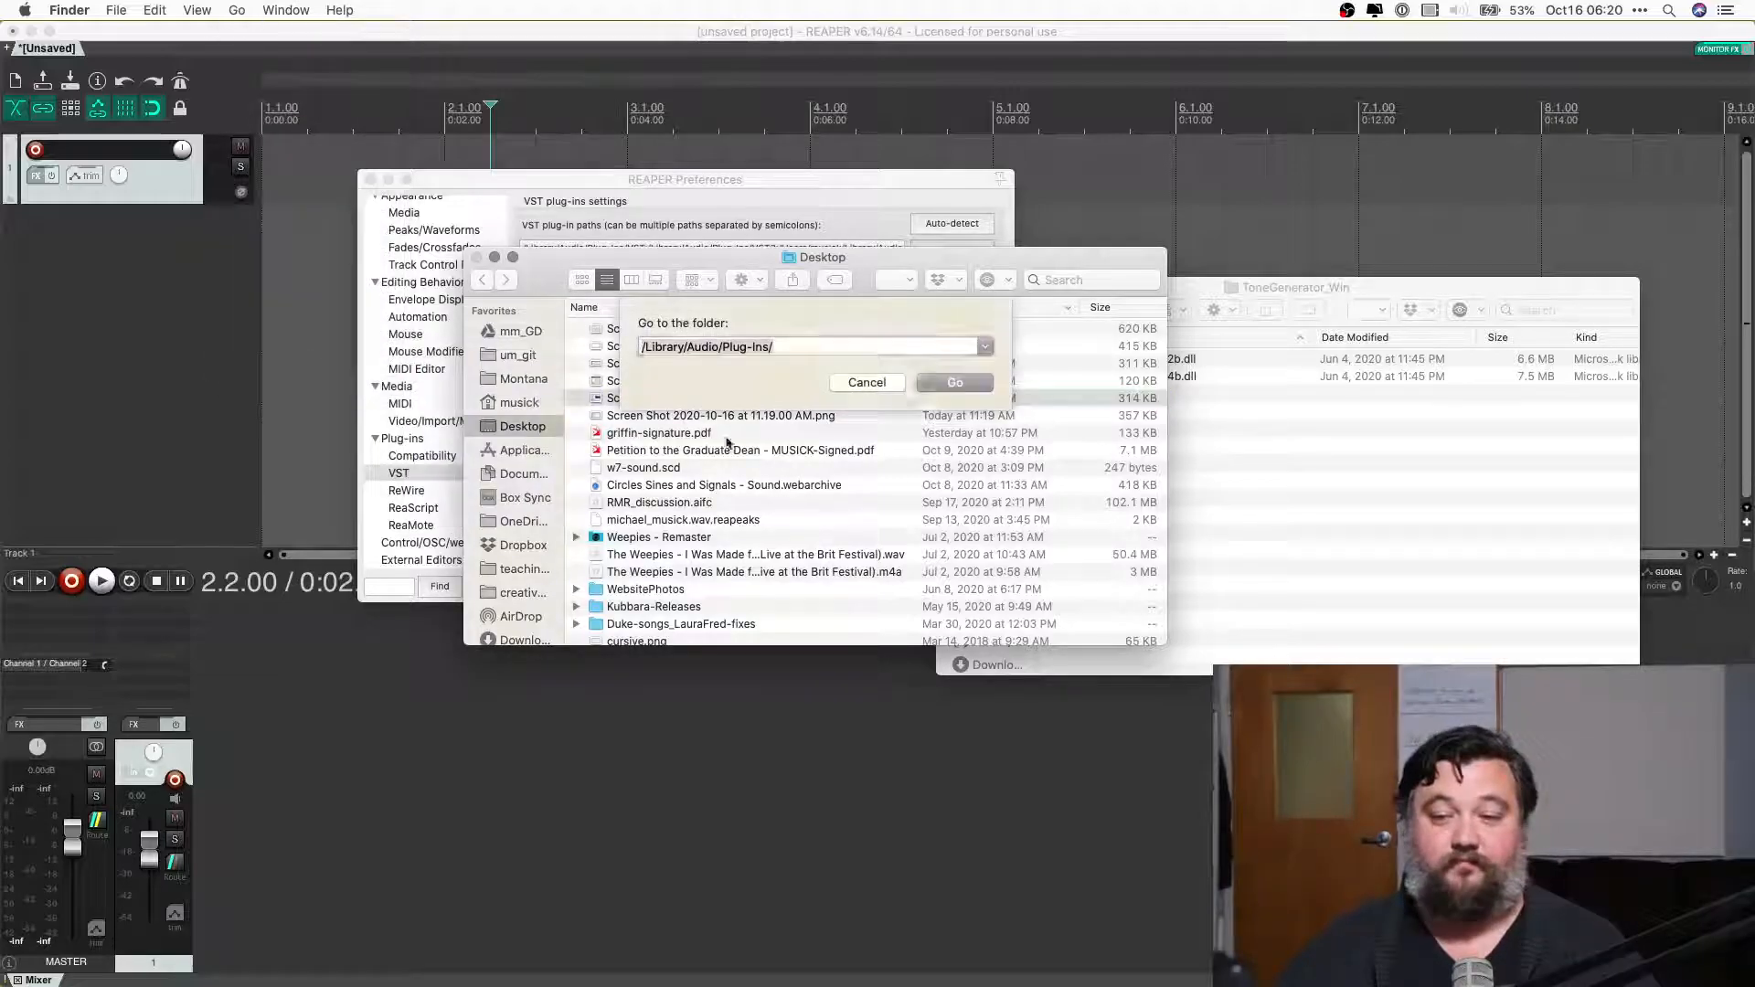
{"action": "type", "text": "L"}
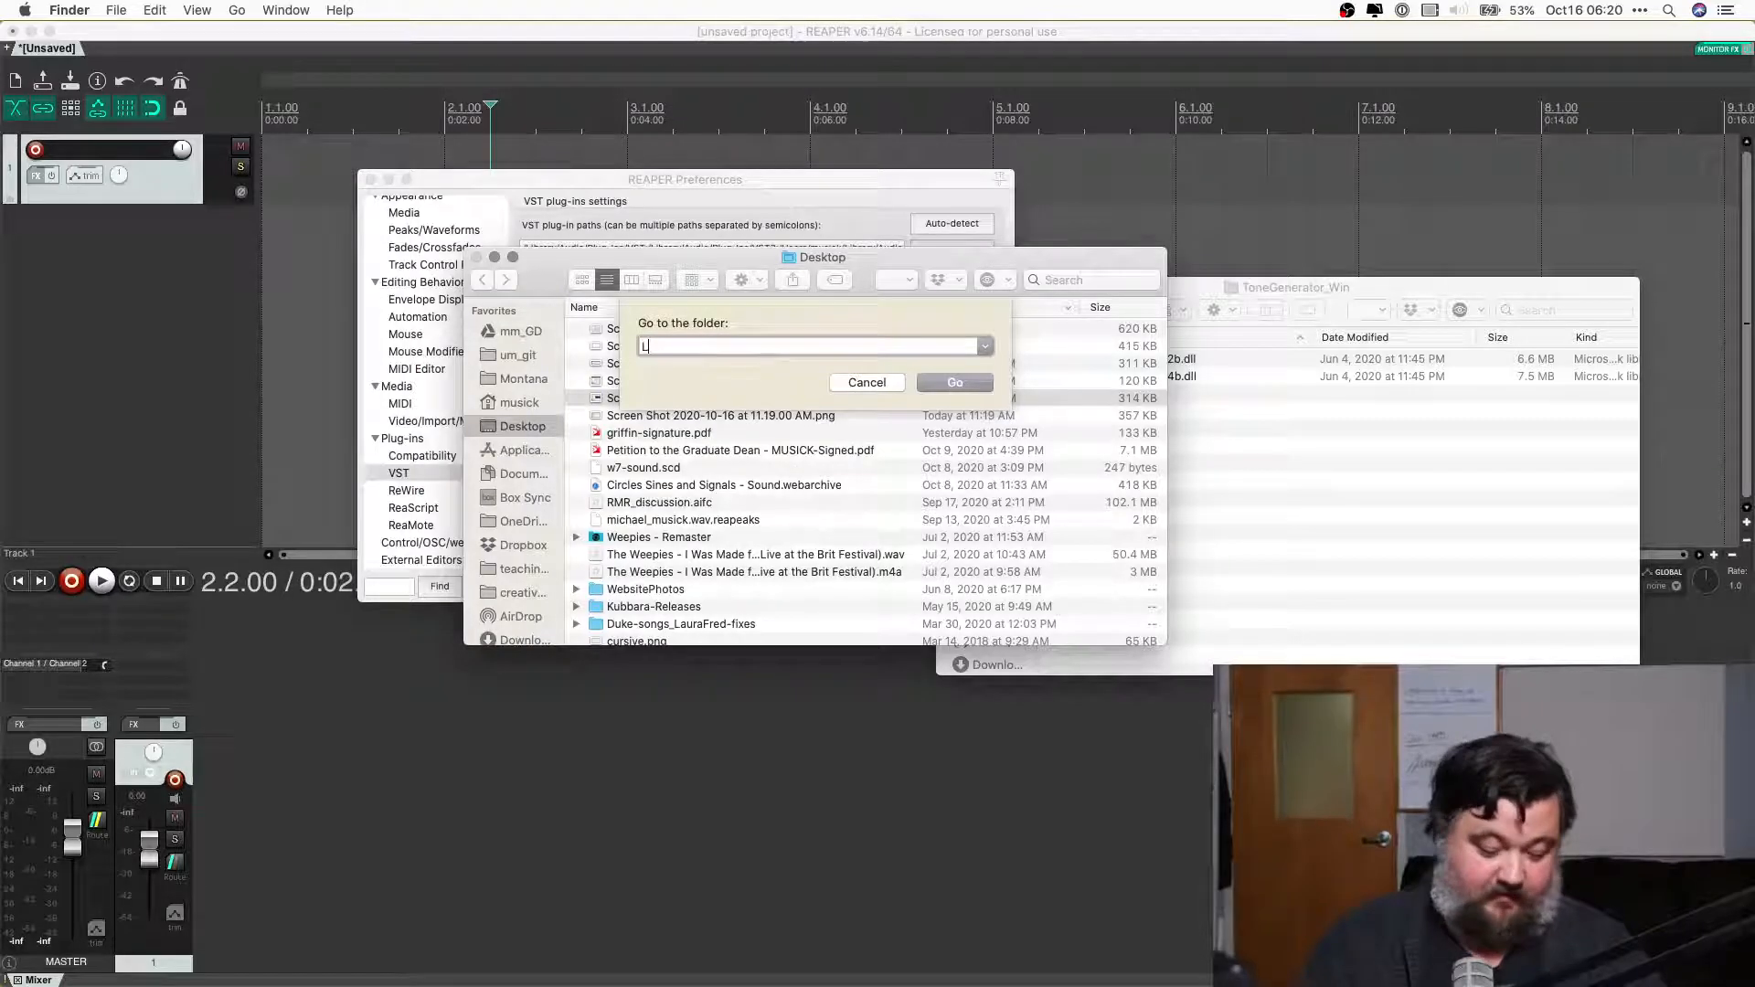
{"action": "type", "text": "/Lib"}
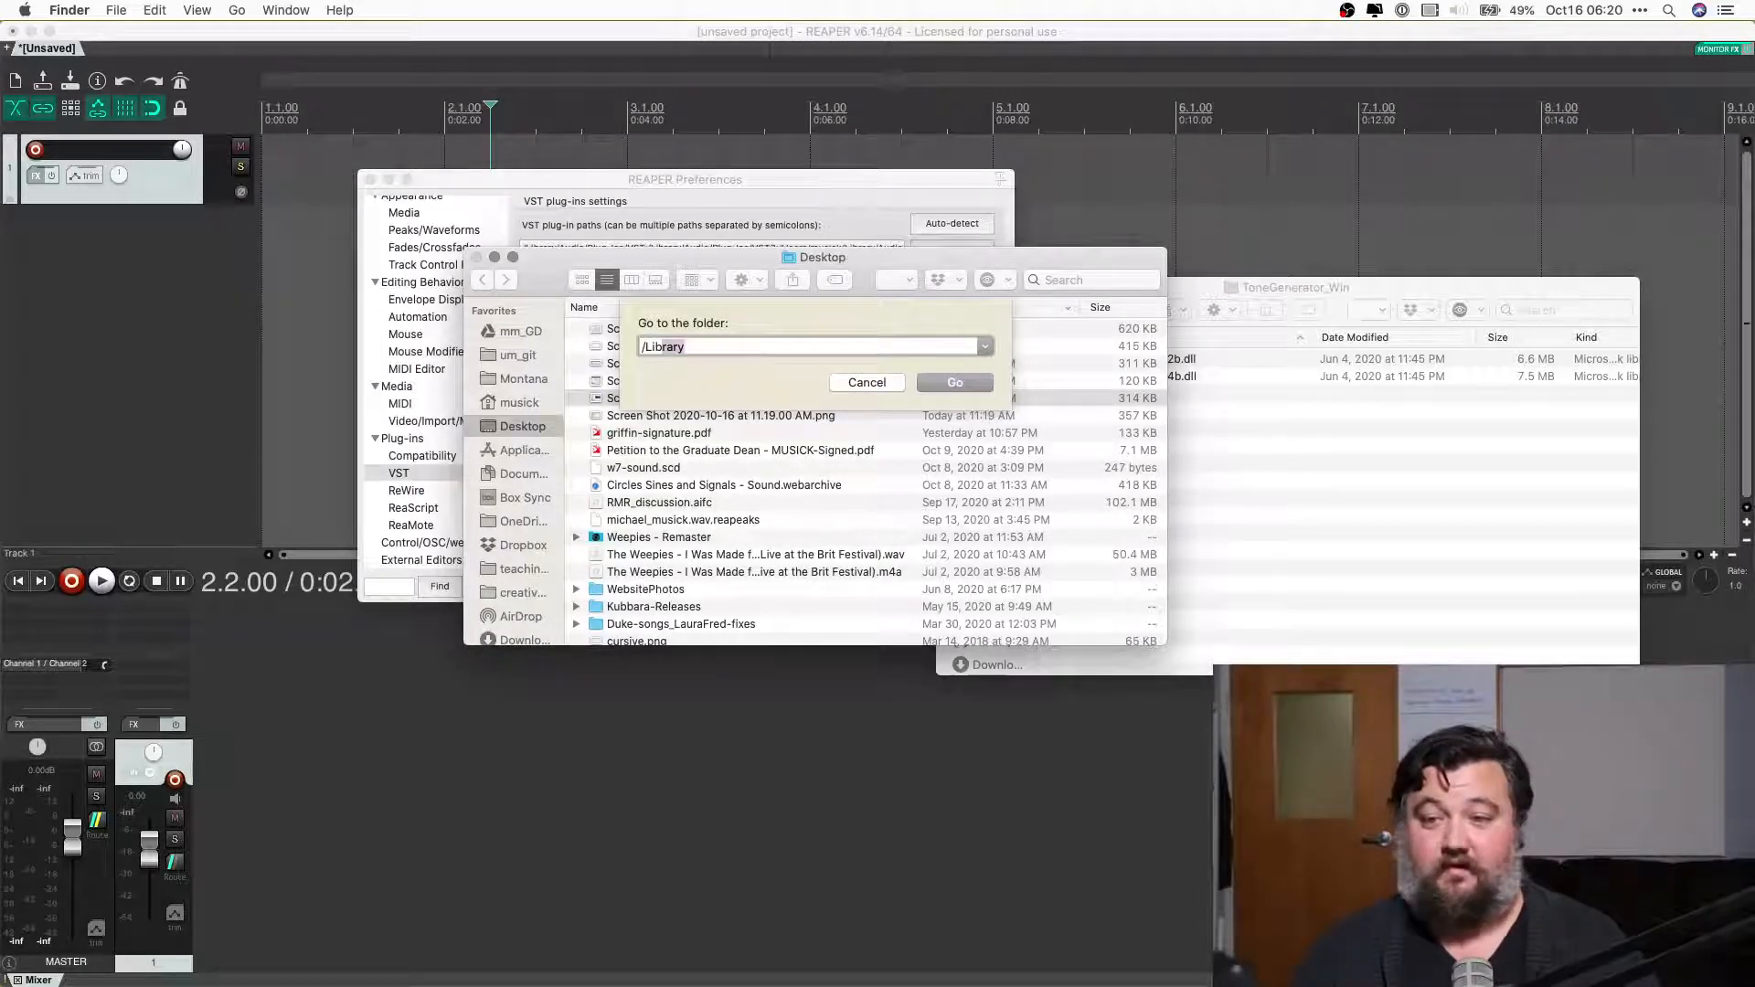
{"action": "key", "text": "Right"}
{"action": "type", "text": "/"}
{"action": "type", "text": "Au"}
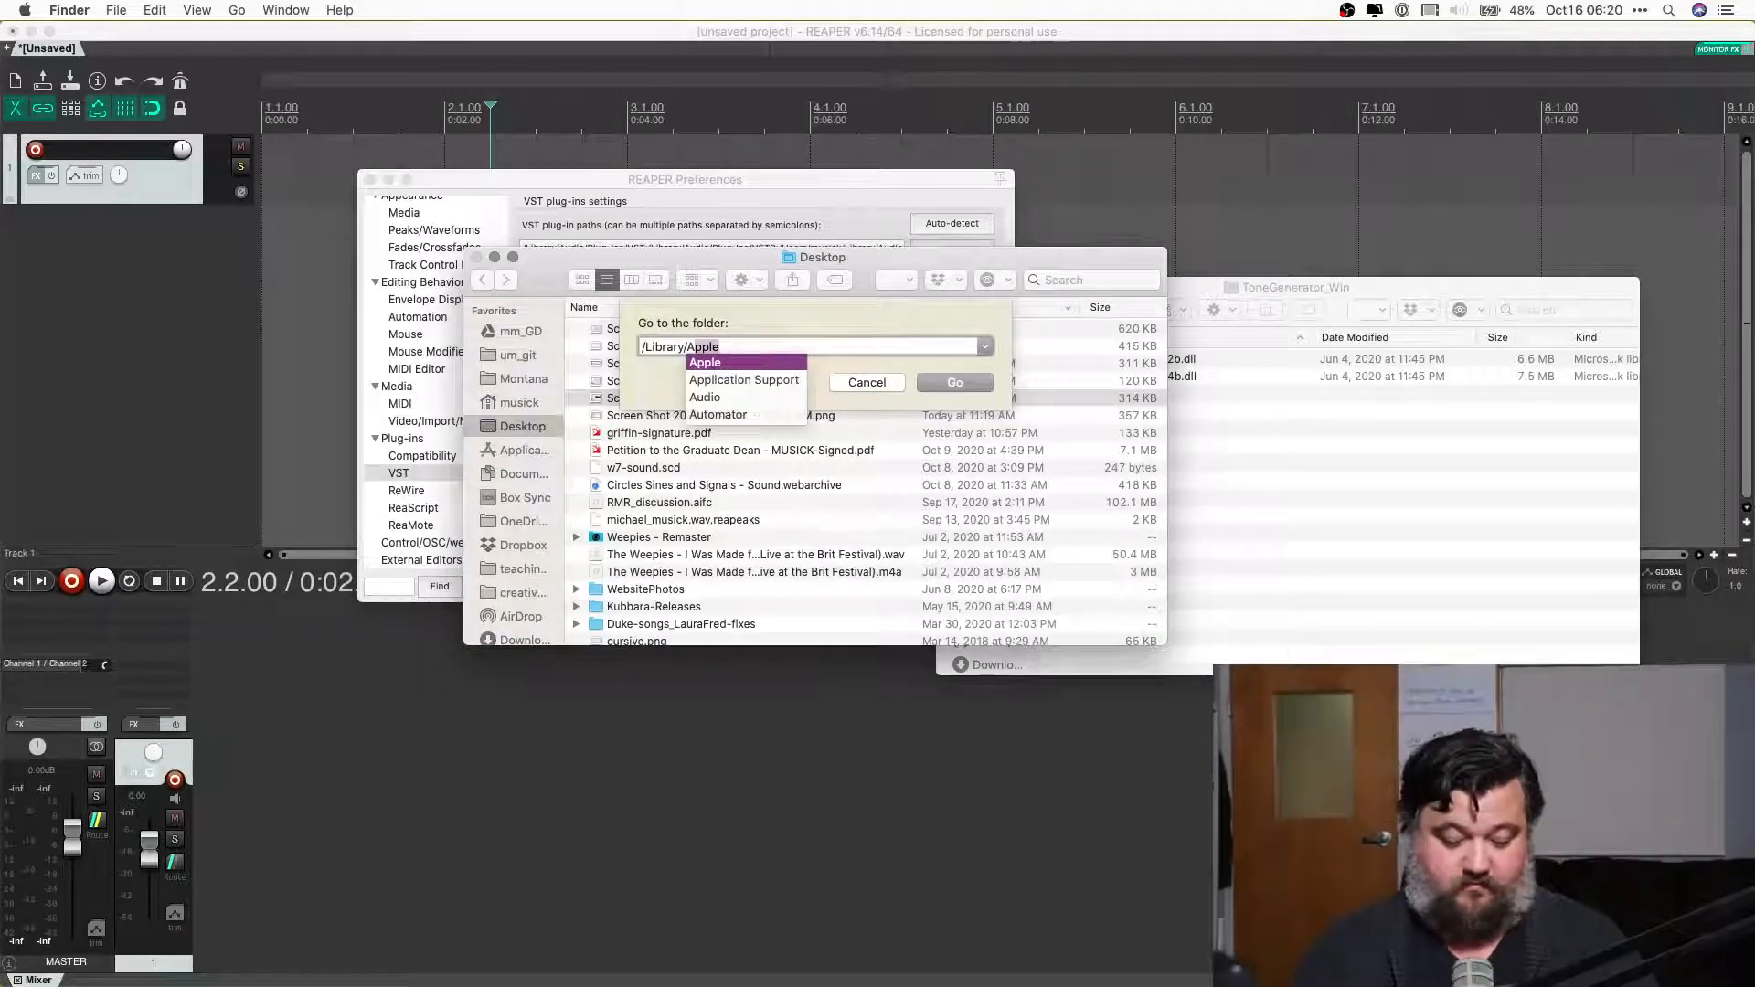
{"action": "type", "text": "d"}
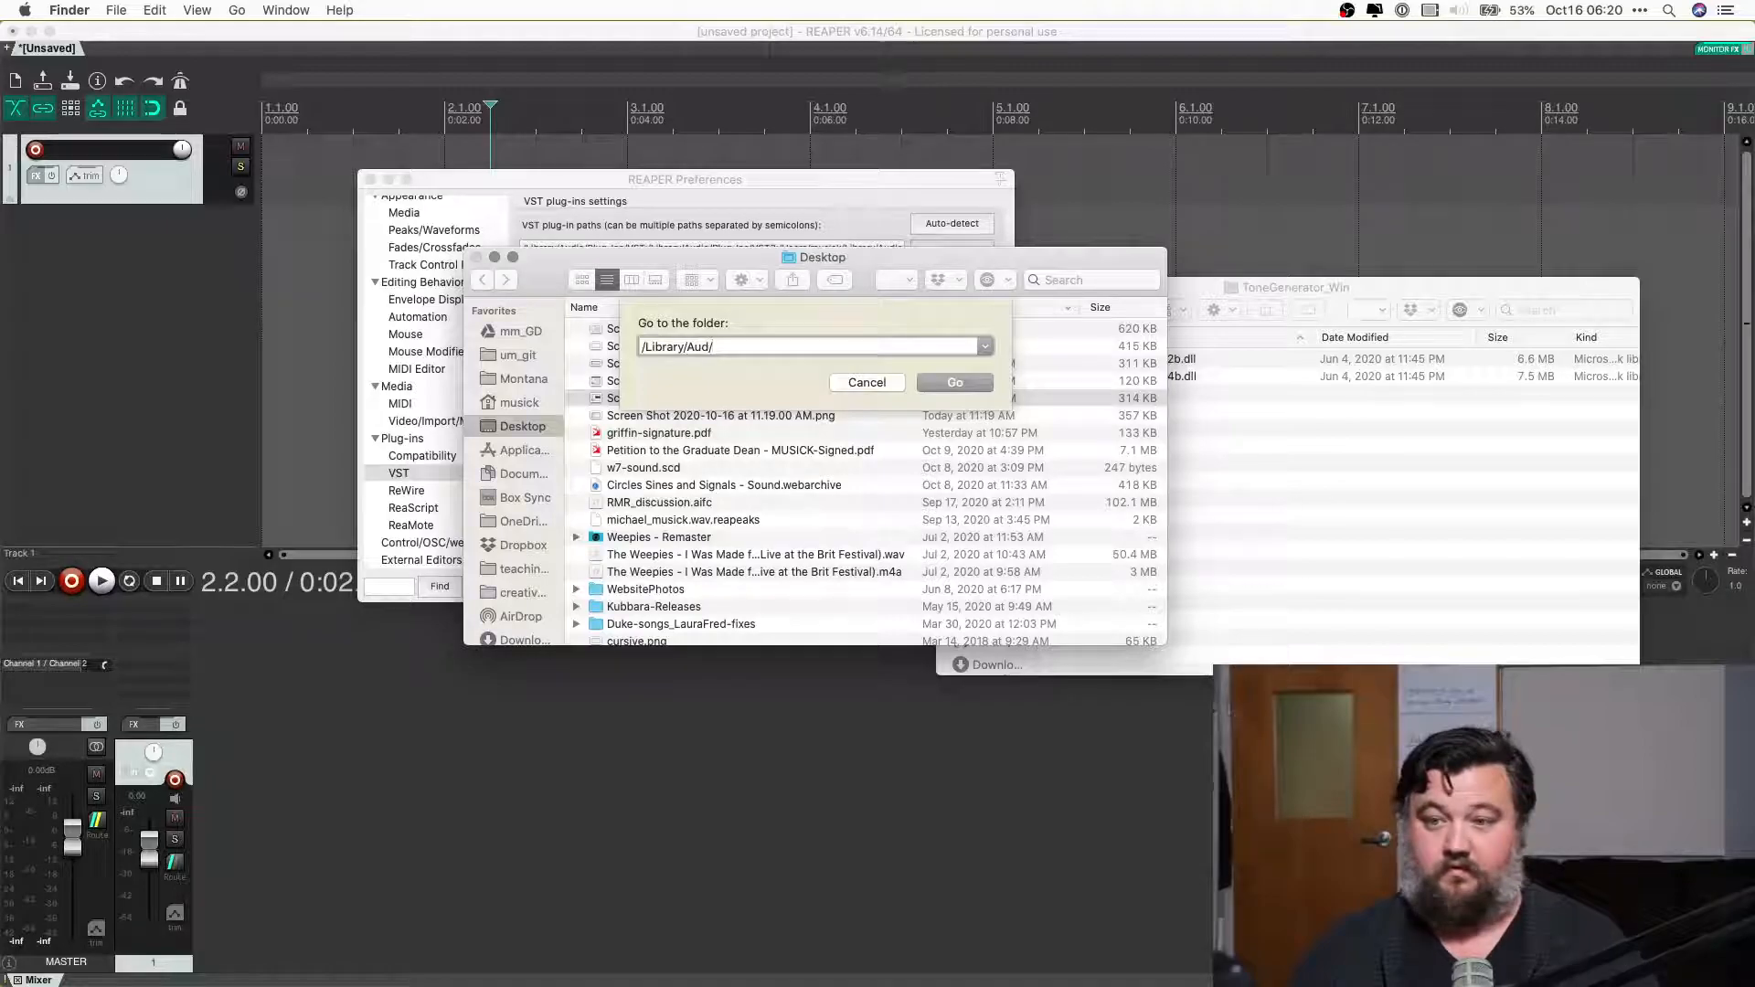
{"action": "type", "text": "io/Plug-Ins/"}
{"action": "key", "text": "Tab"}
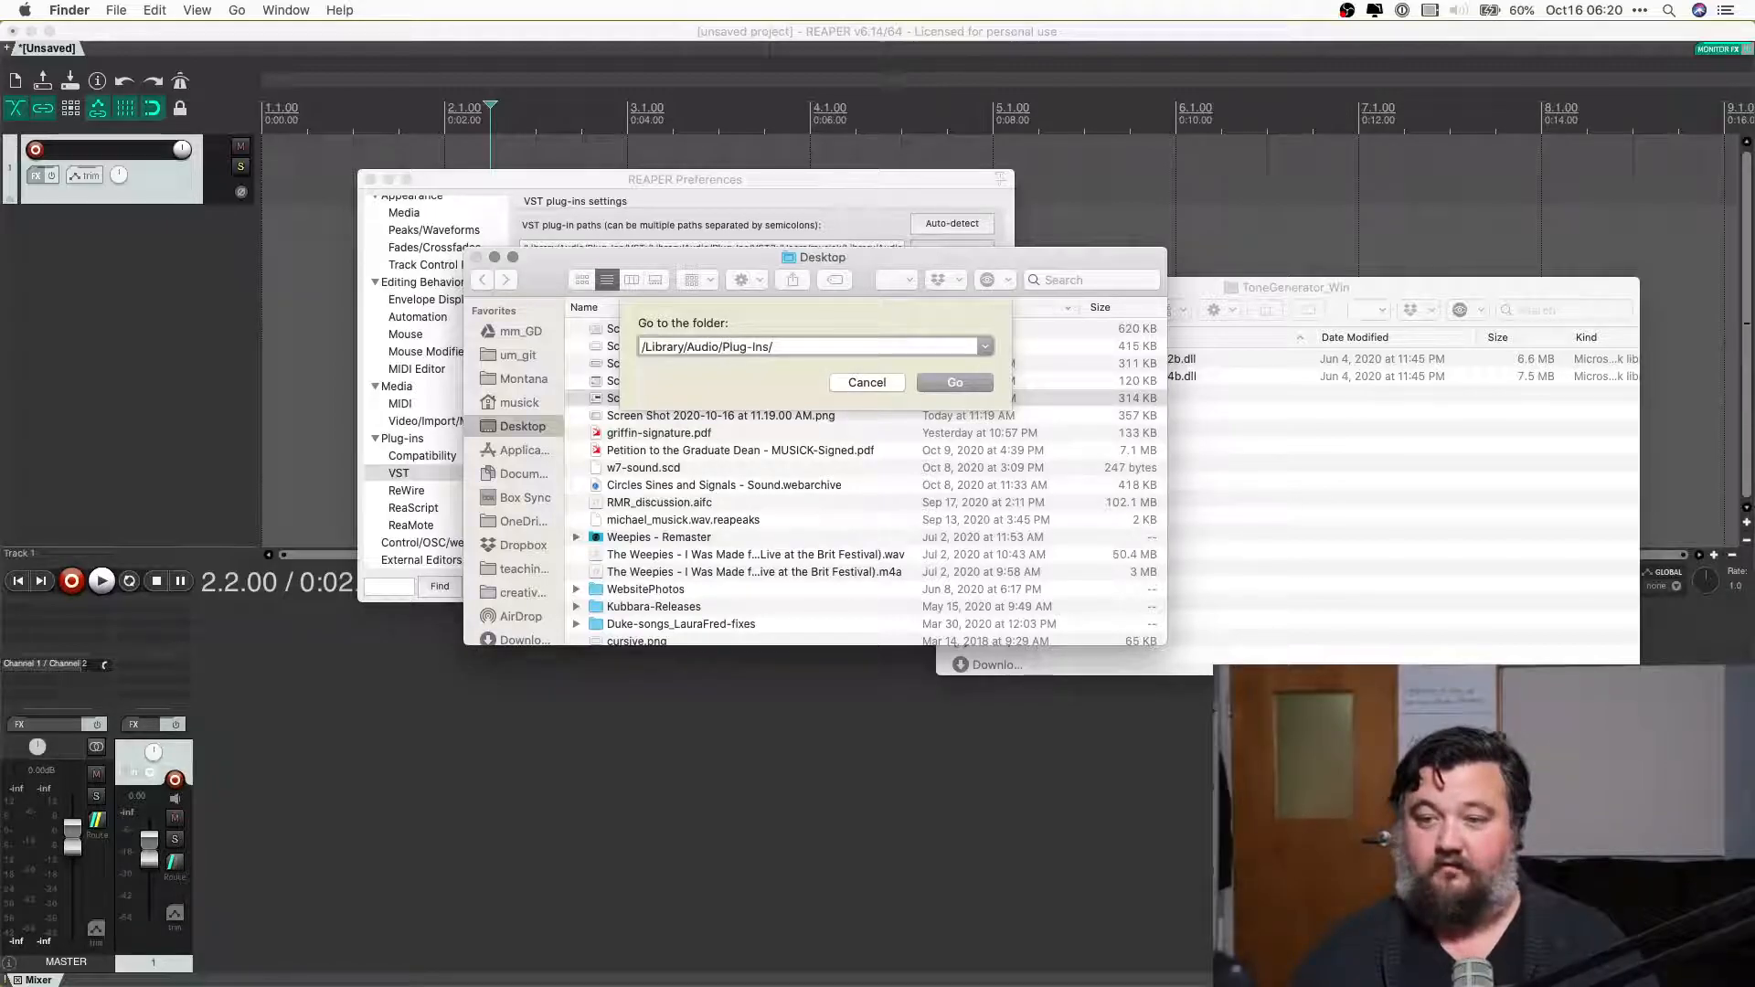
{"action": "key", "text": "Return"}
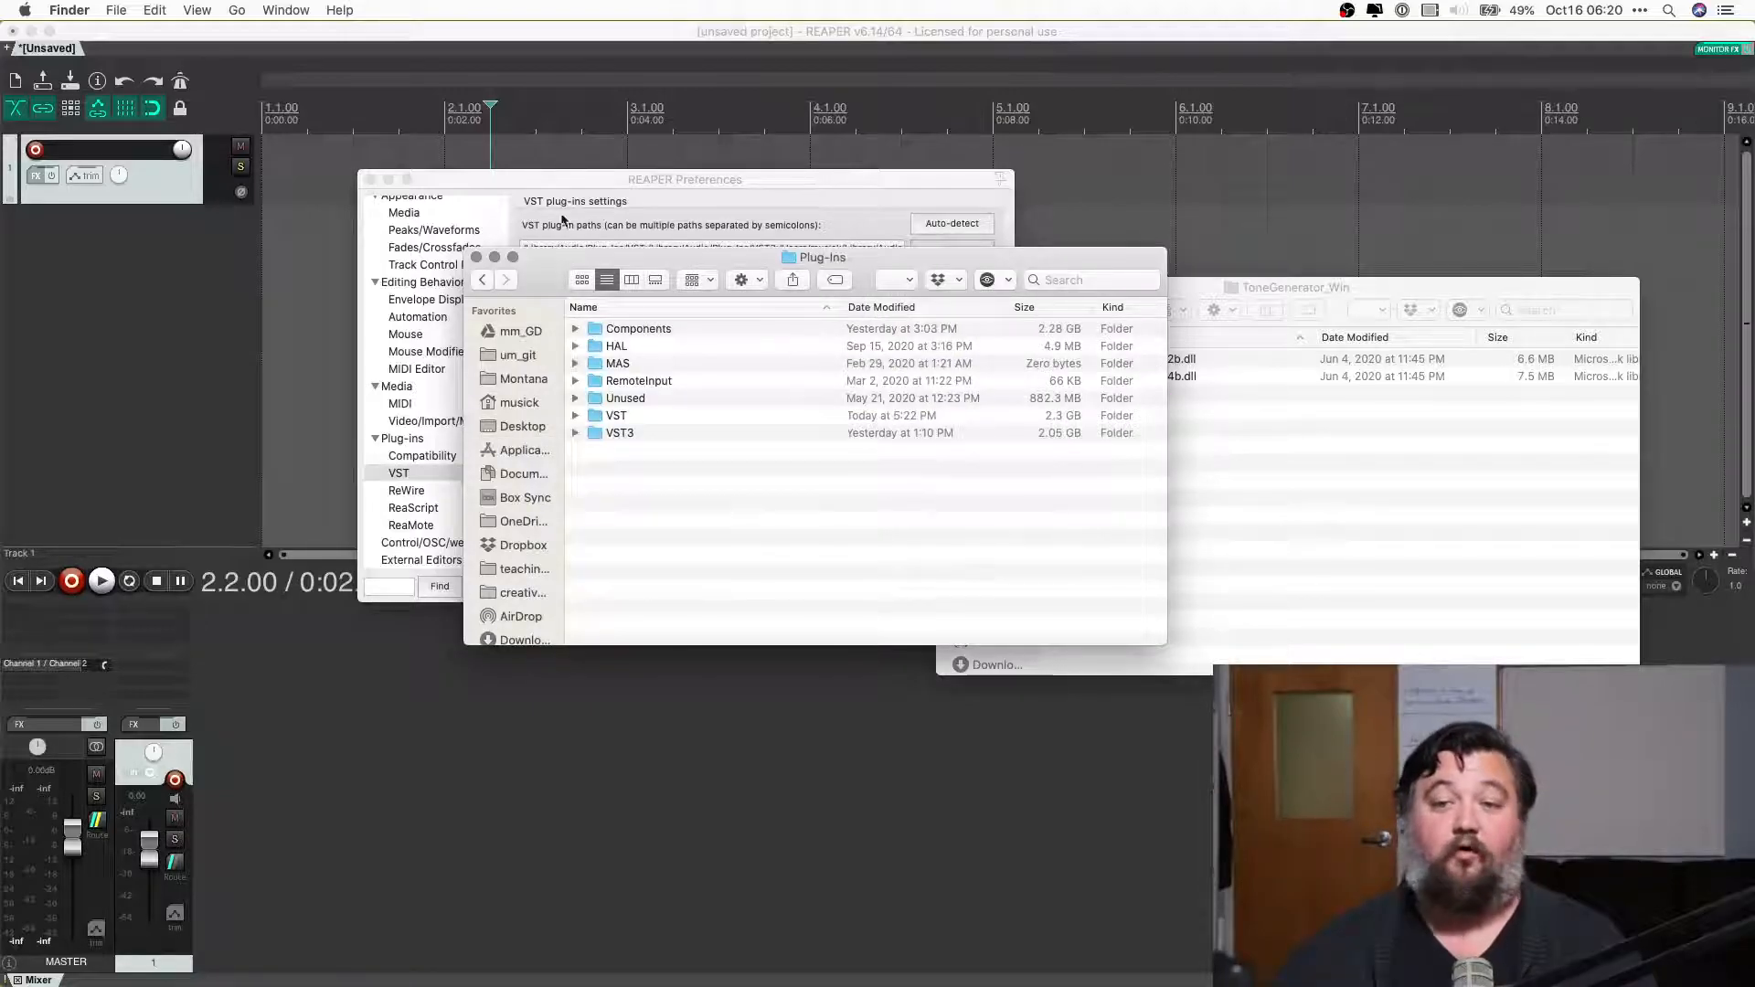
Look inside the Components folder and return to the Plug-Ins folder.
{"action": "left_click", "coordinate": [601, 333]}
{"action": "double_click", "coordinate": [601, 332]}
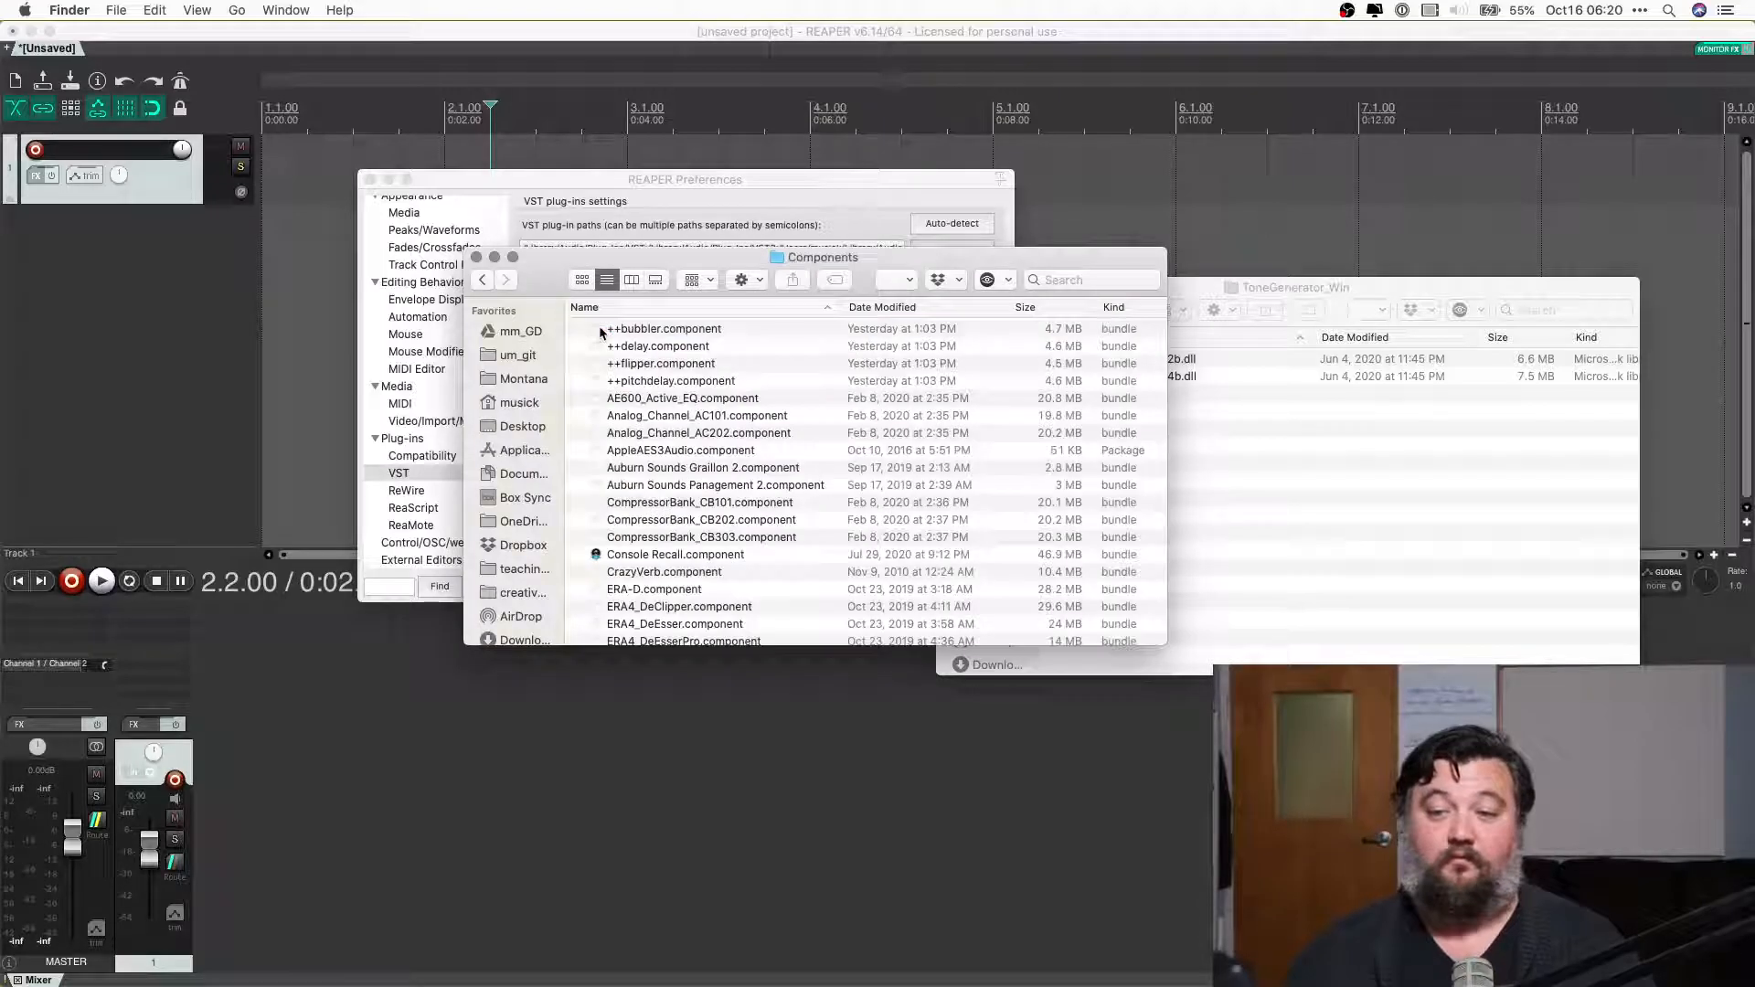
{"action": "key", "text": "super+Up"}
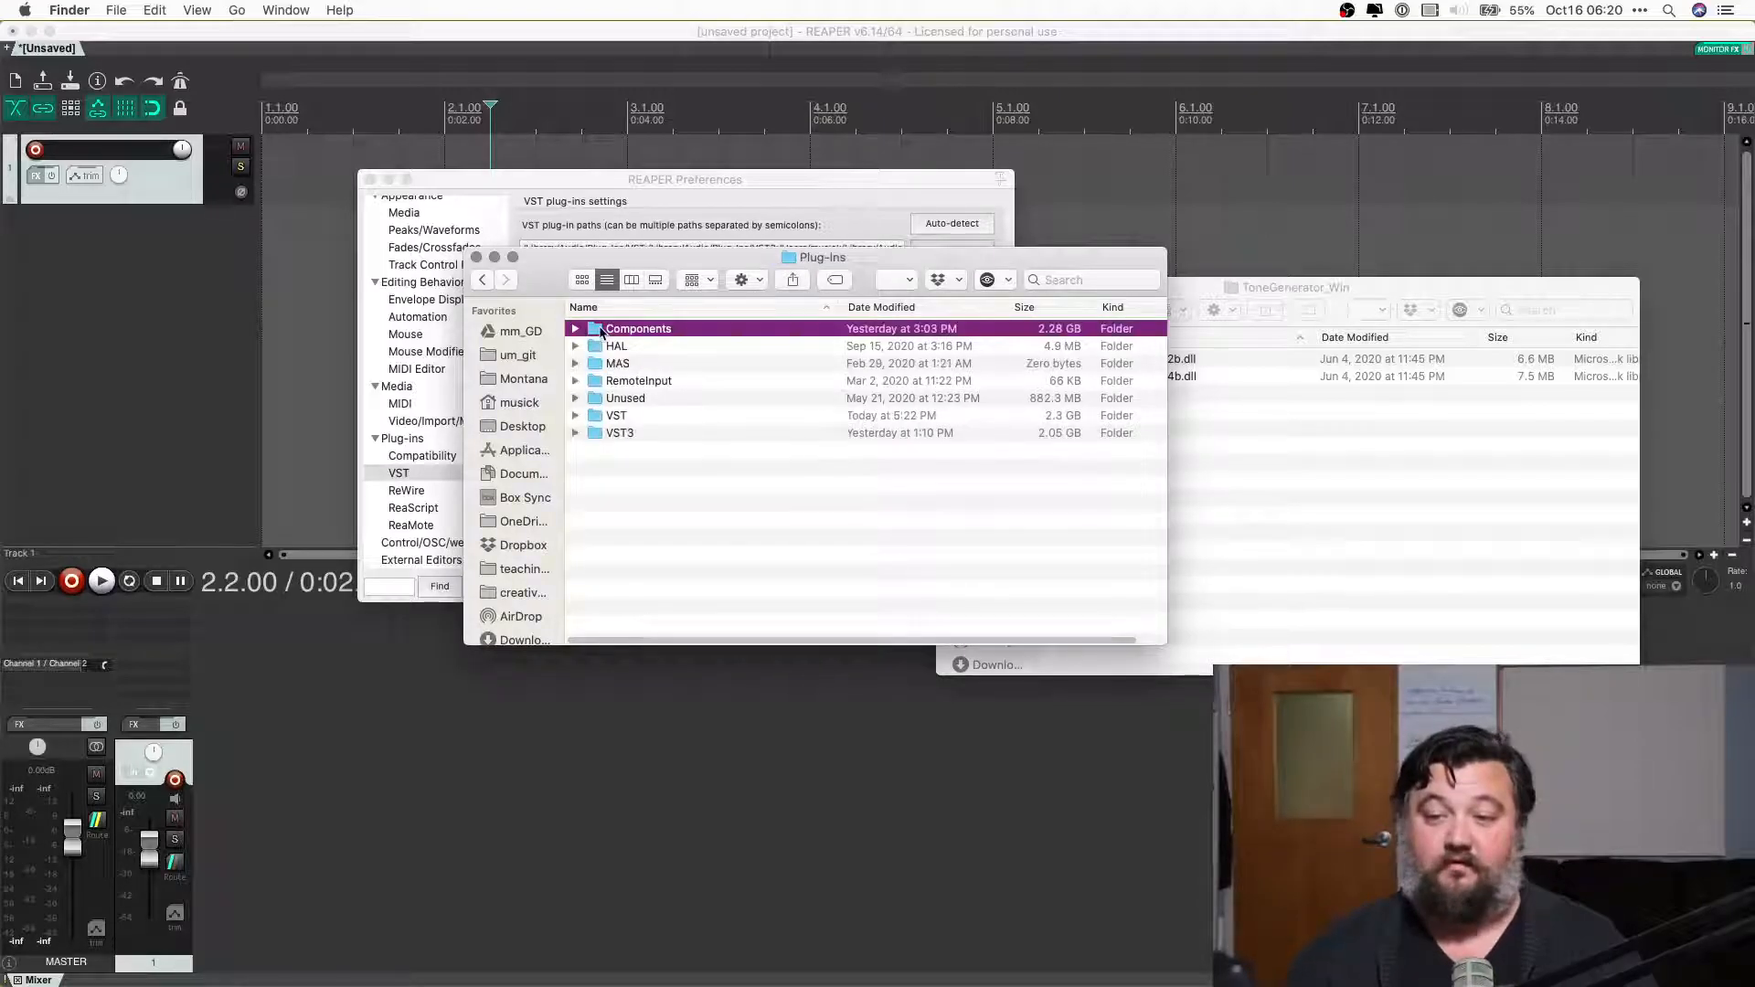
Go from the ToneGenerator_Win folder back to Downloads and open the ToneGenerator_Mac-3 folder instead.
{"action": "left_click", "coordinate": [1225, 494]}
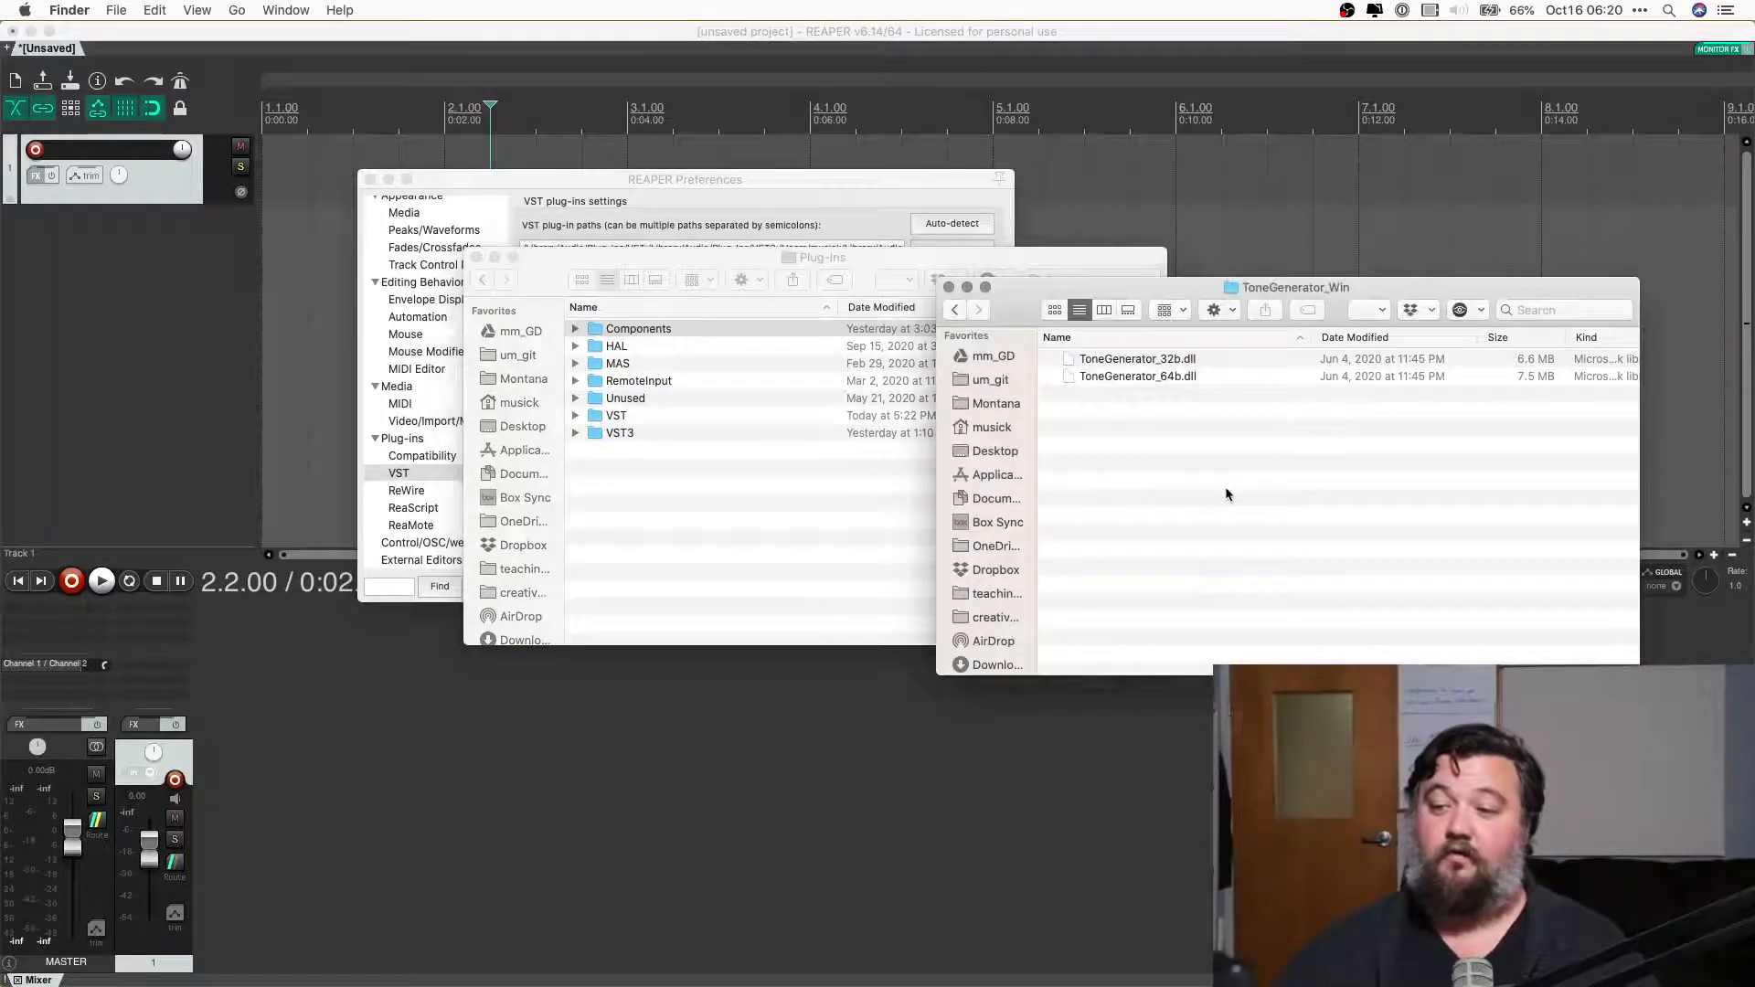
{"action": "key", "text": "super+Up"}
{"action": "key", "text": "Down"}
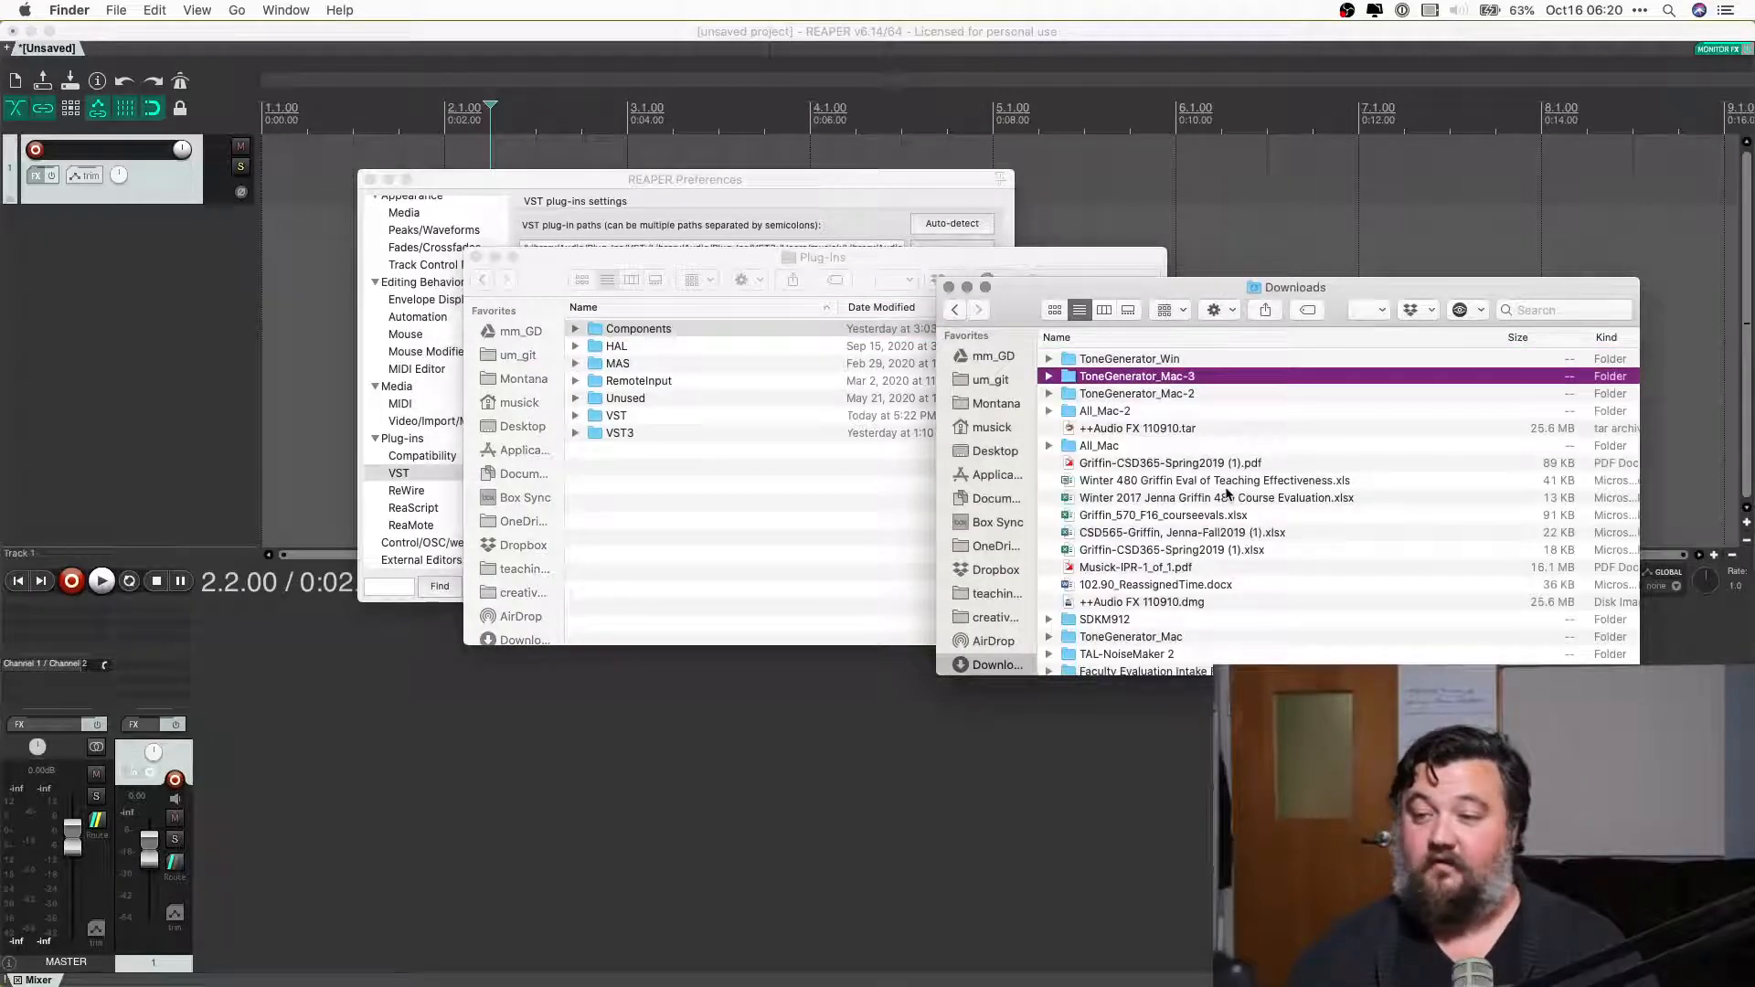
{"action": "key", "text": "super+Down"}
Expand the VST3 folder in the Plug-Ins window to view its contents, and collapse it again.
{"action": "left_click", "coordinate": [708, 448]}
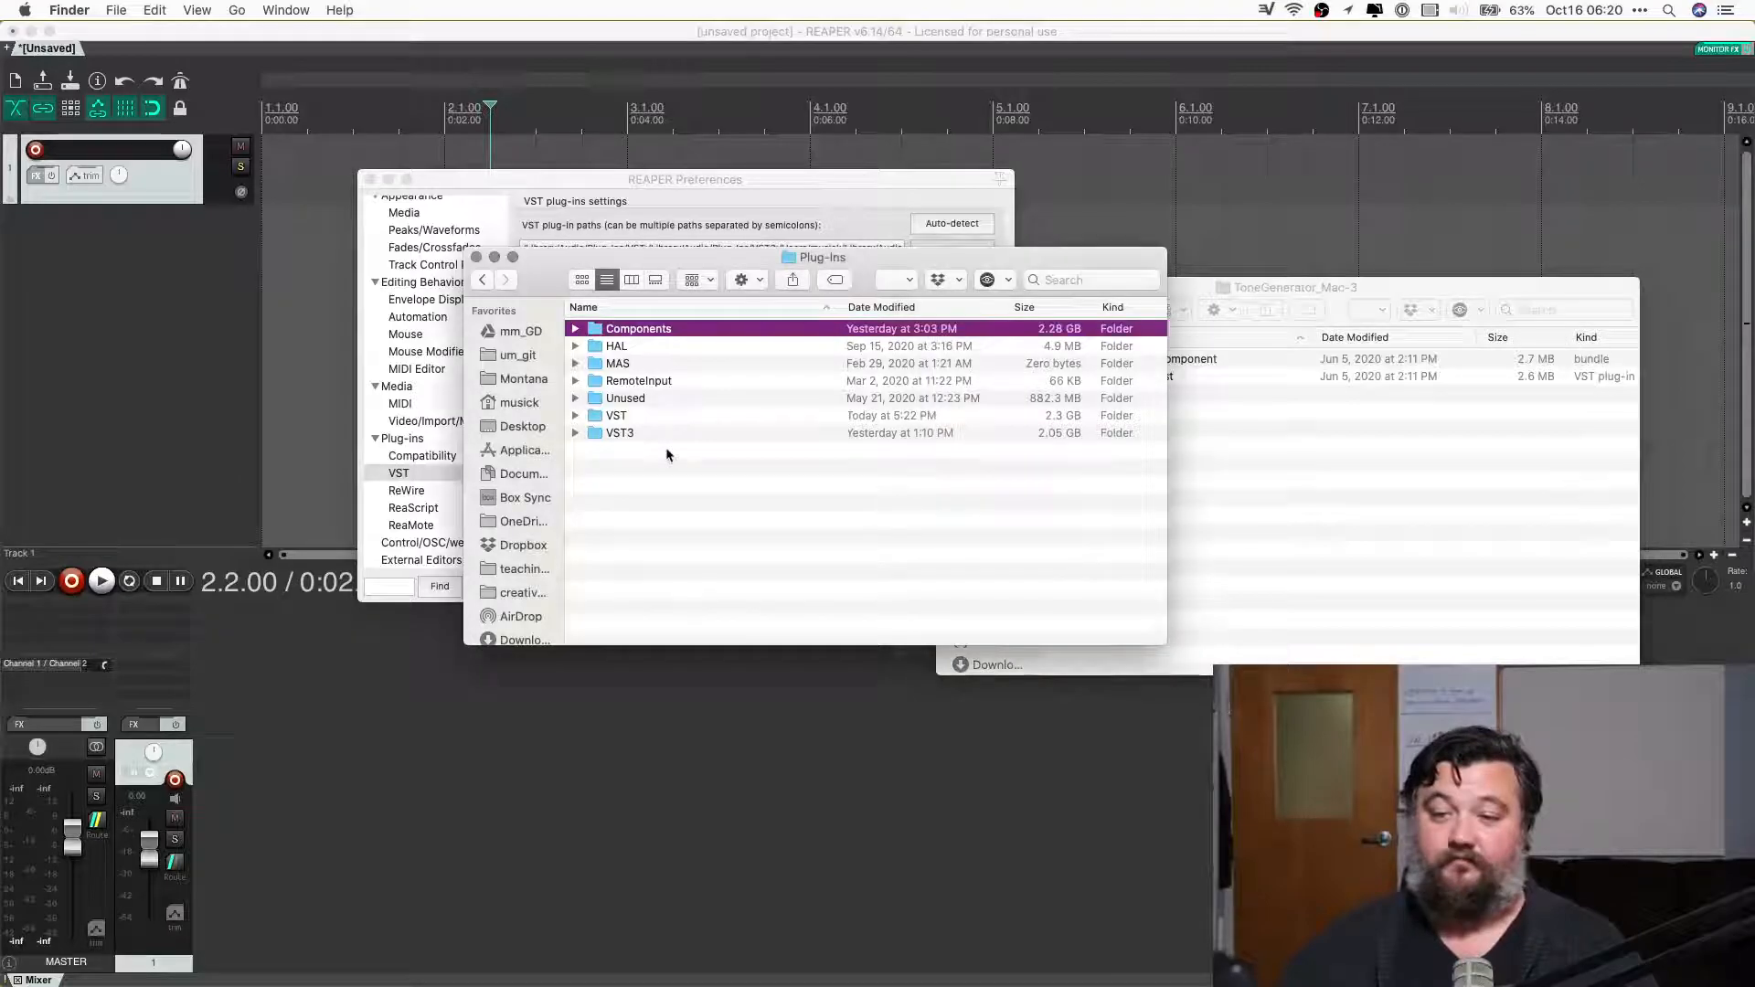
{"action": "left_click", "coordinate": [576, 433]}
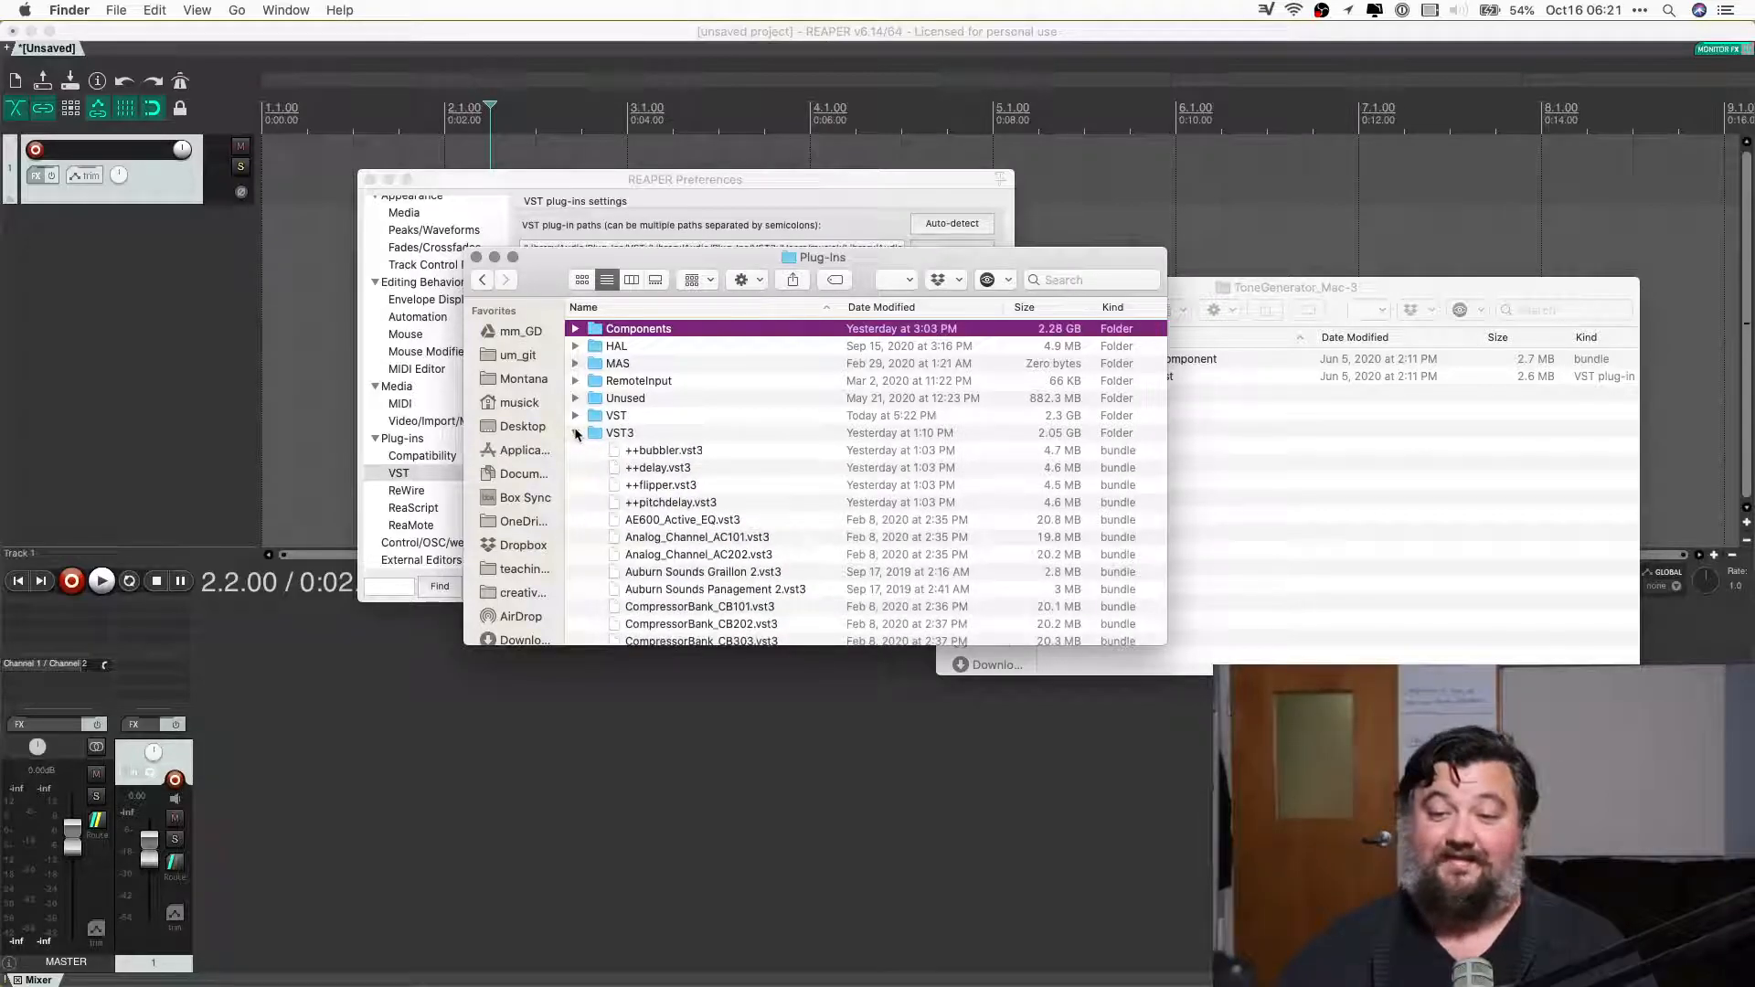
{"action": "left_click", "coordinate": [576, 434]}
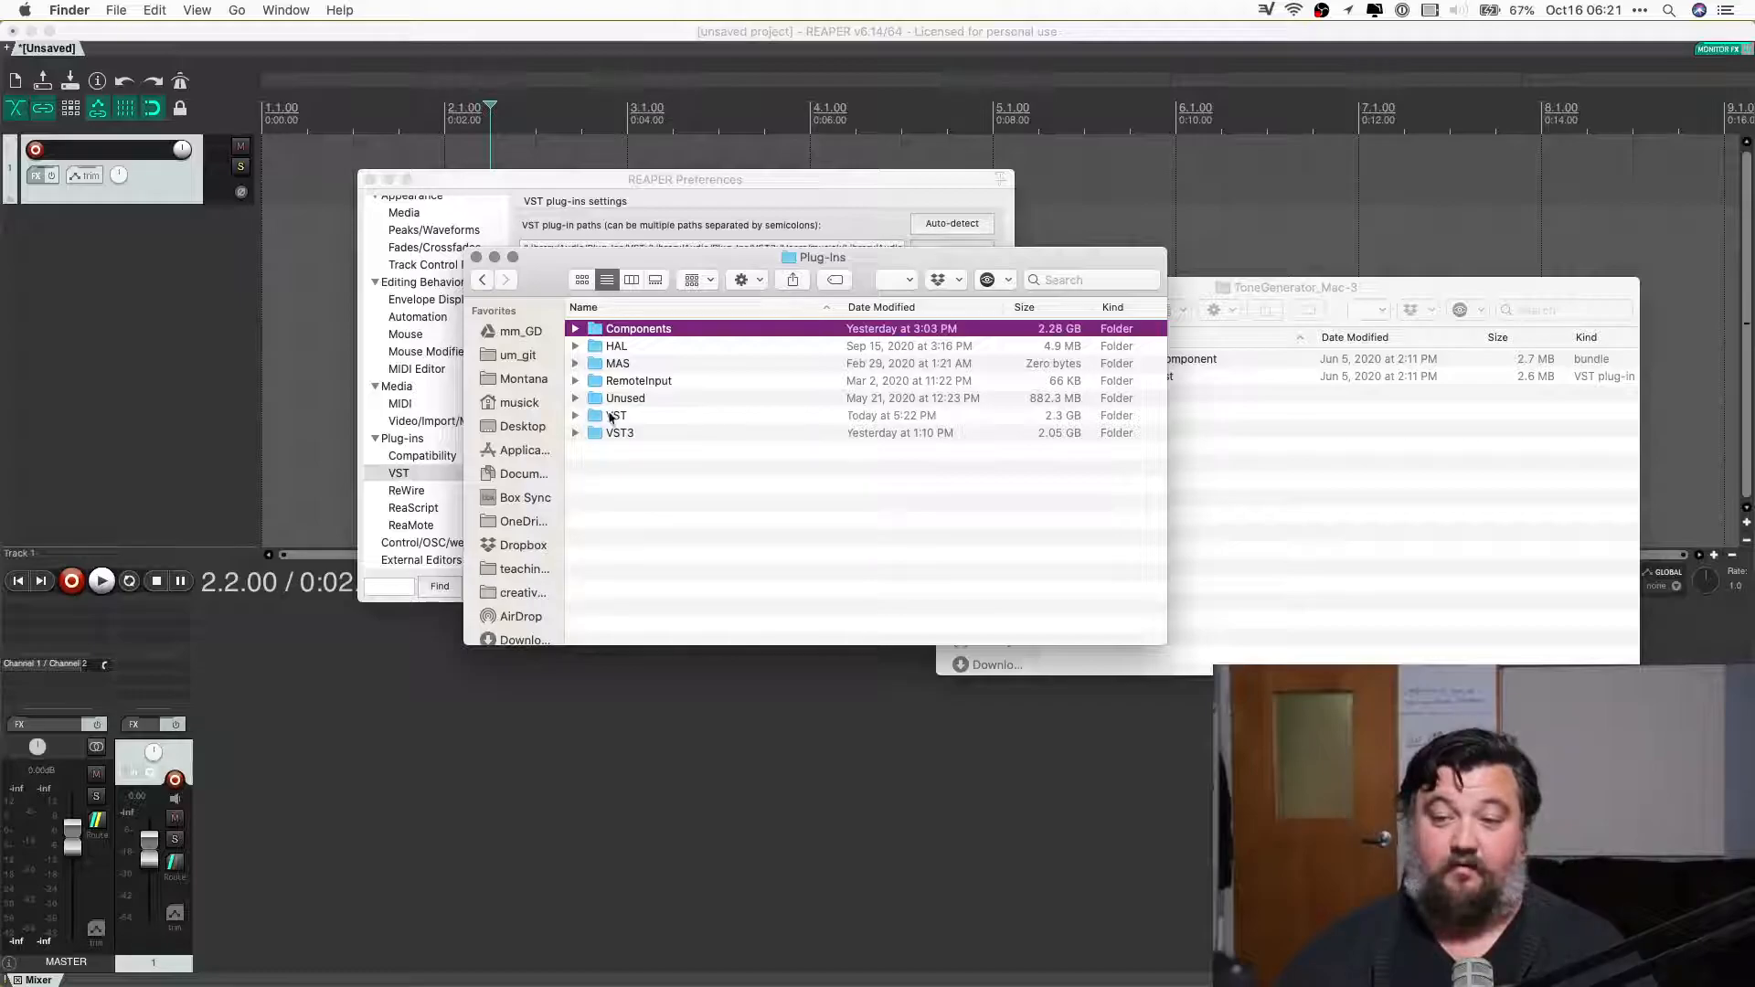
Open the VST folder in Plug-Ins and move ToneGenerator.vst from ToneGenerator_Mac-3 into it, authorising the change as administrator.
{"action": "double_click", "coordinate": [612, 416]}
{"action": "left_click", "coordinate": [1335, 507]}
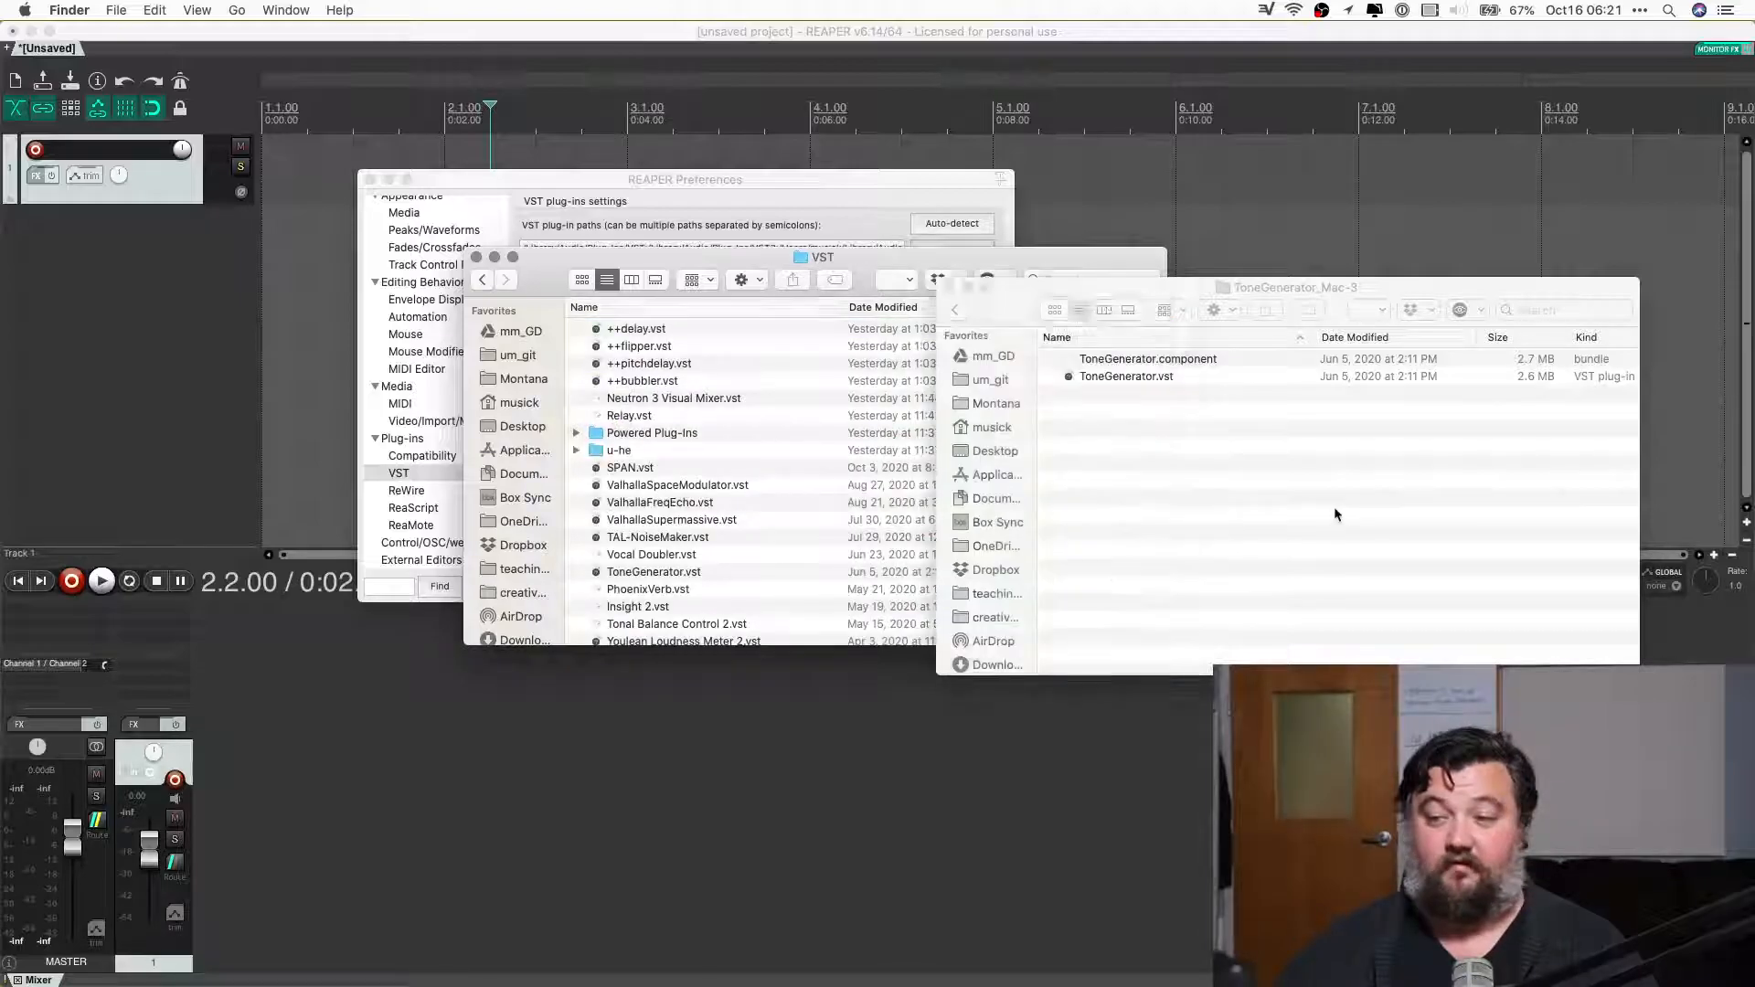
{"action": "left_click_drag", "start_coordinate": [1118, 380], "coordinate": [724, 365]}
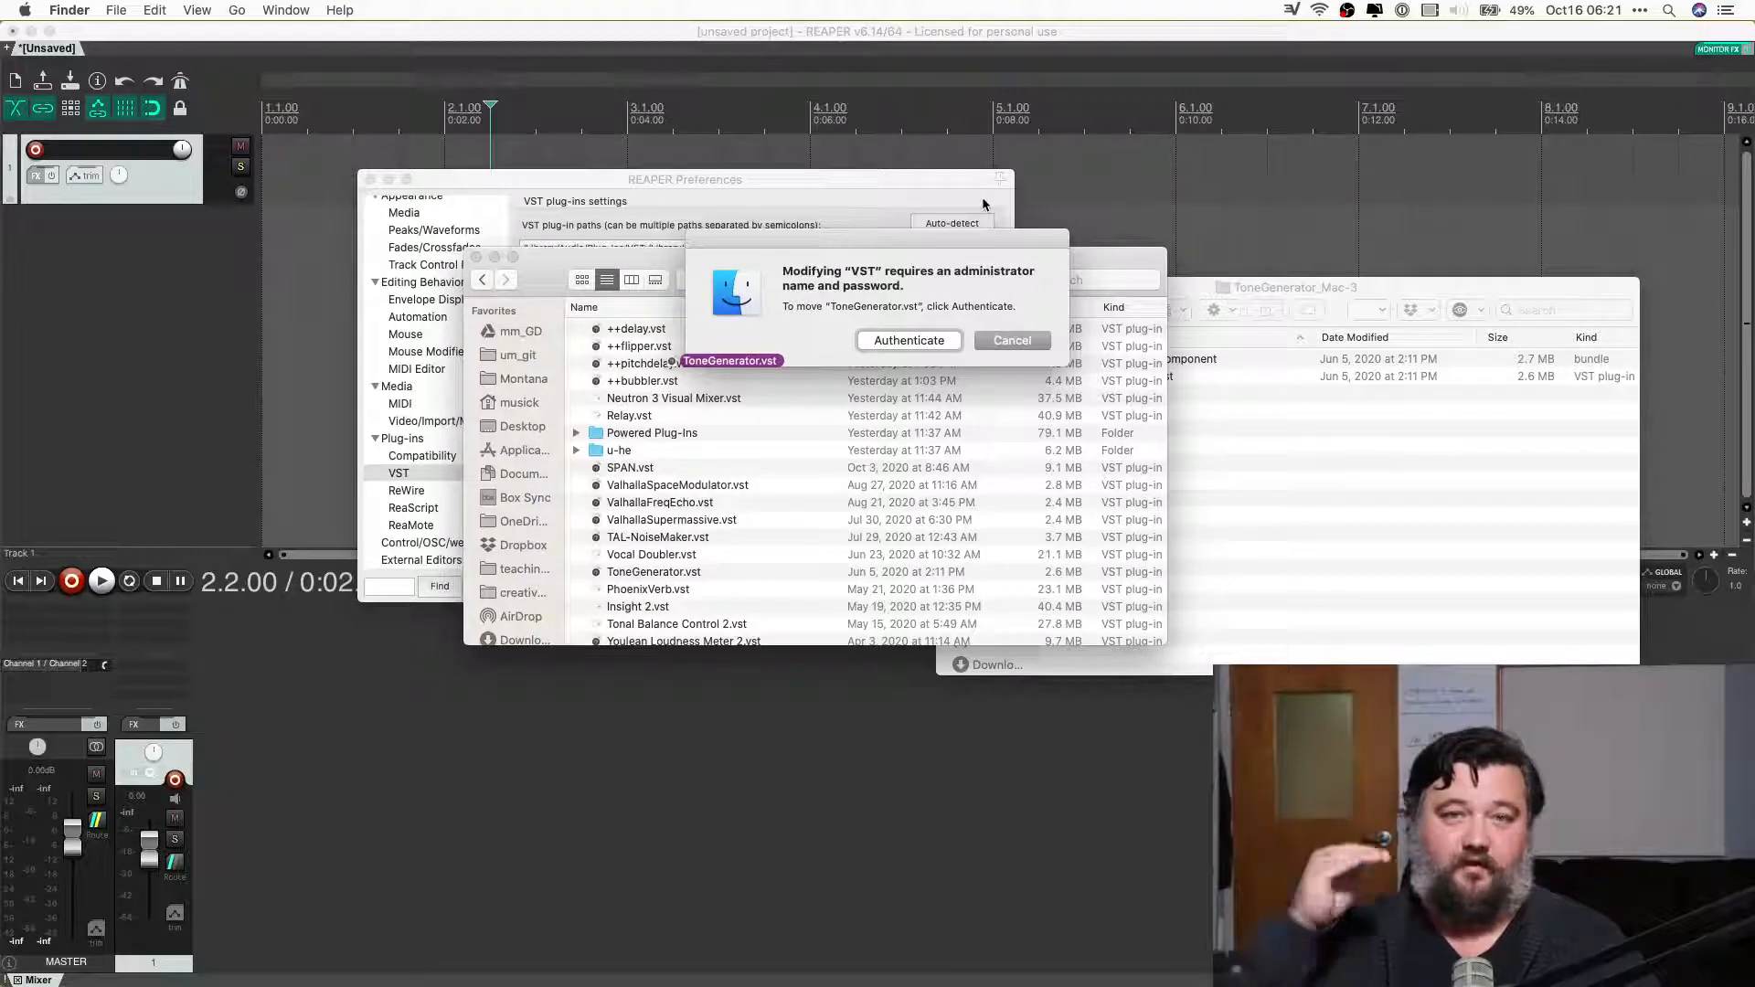
{"action": "left_click", "coordinate": [902, 342]}
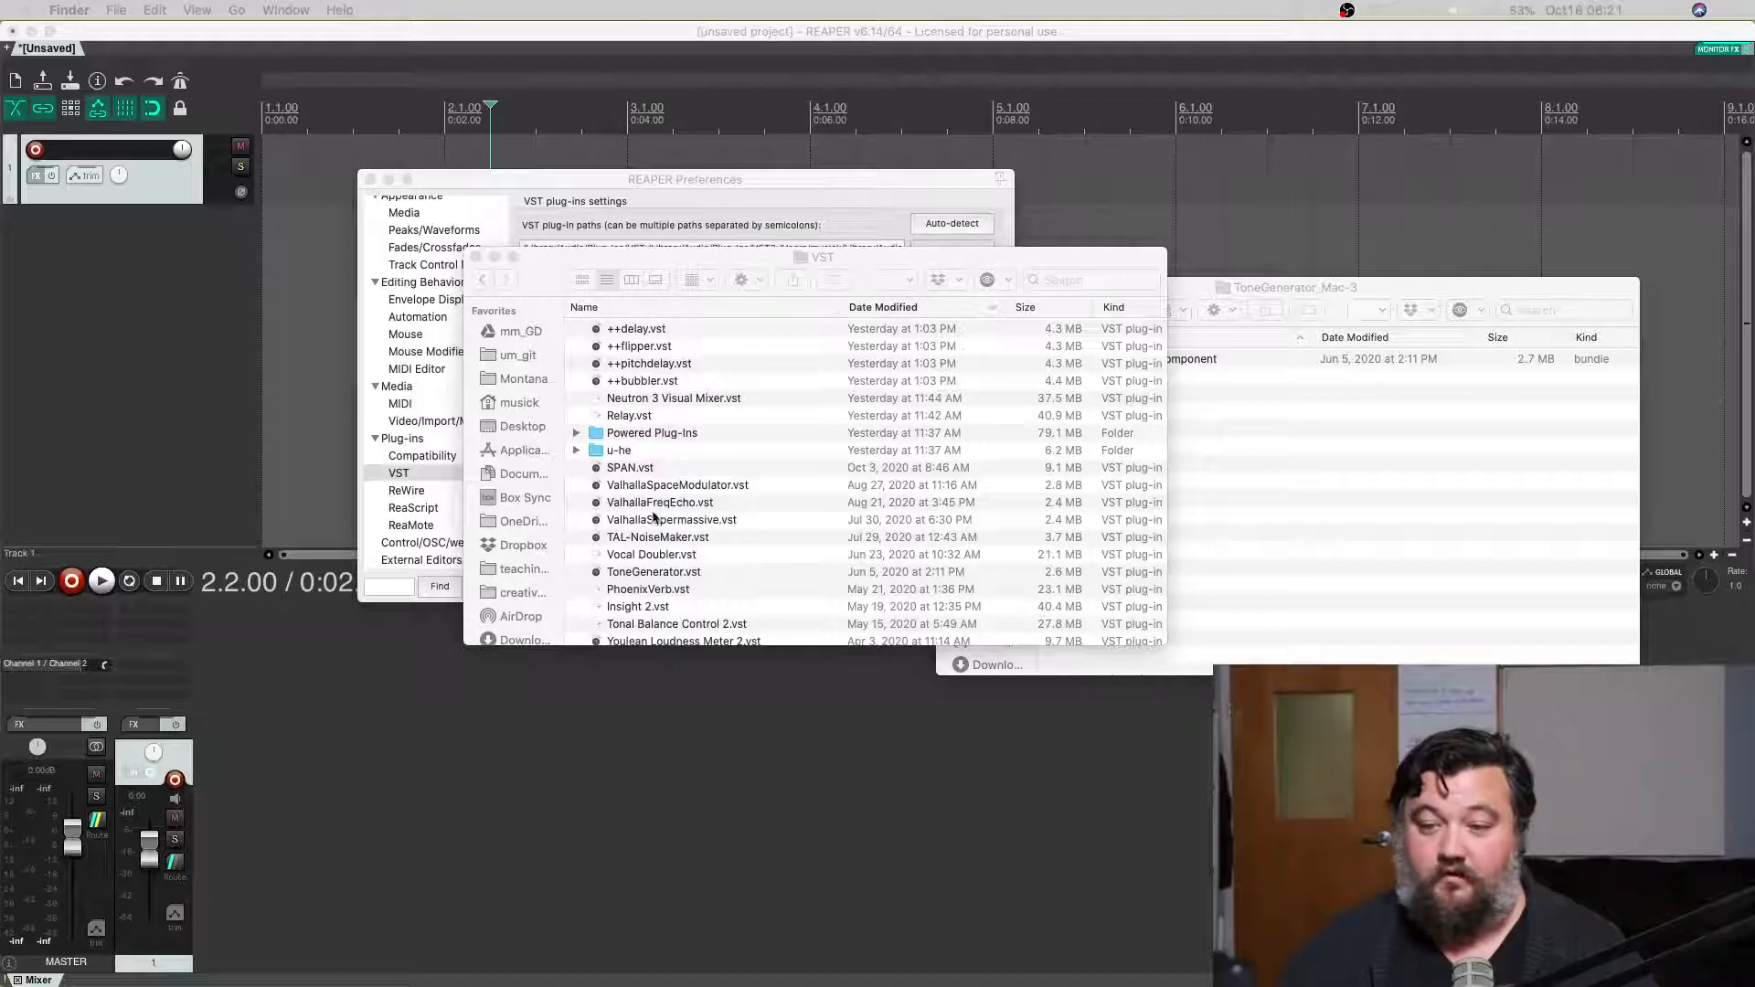
{"action": "left_click", "coordinate": [654, 573]}
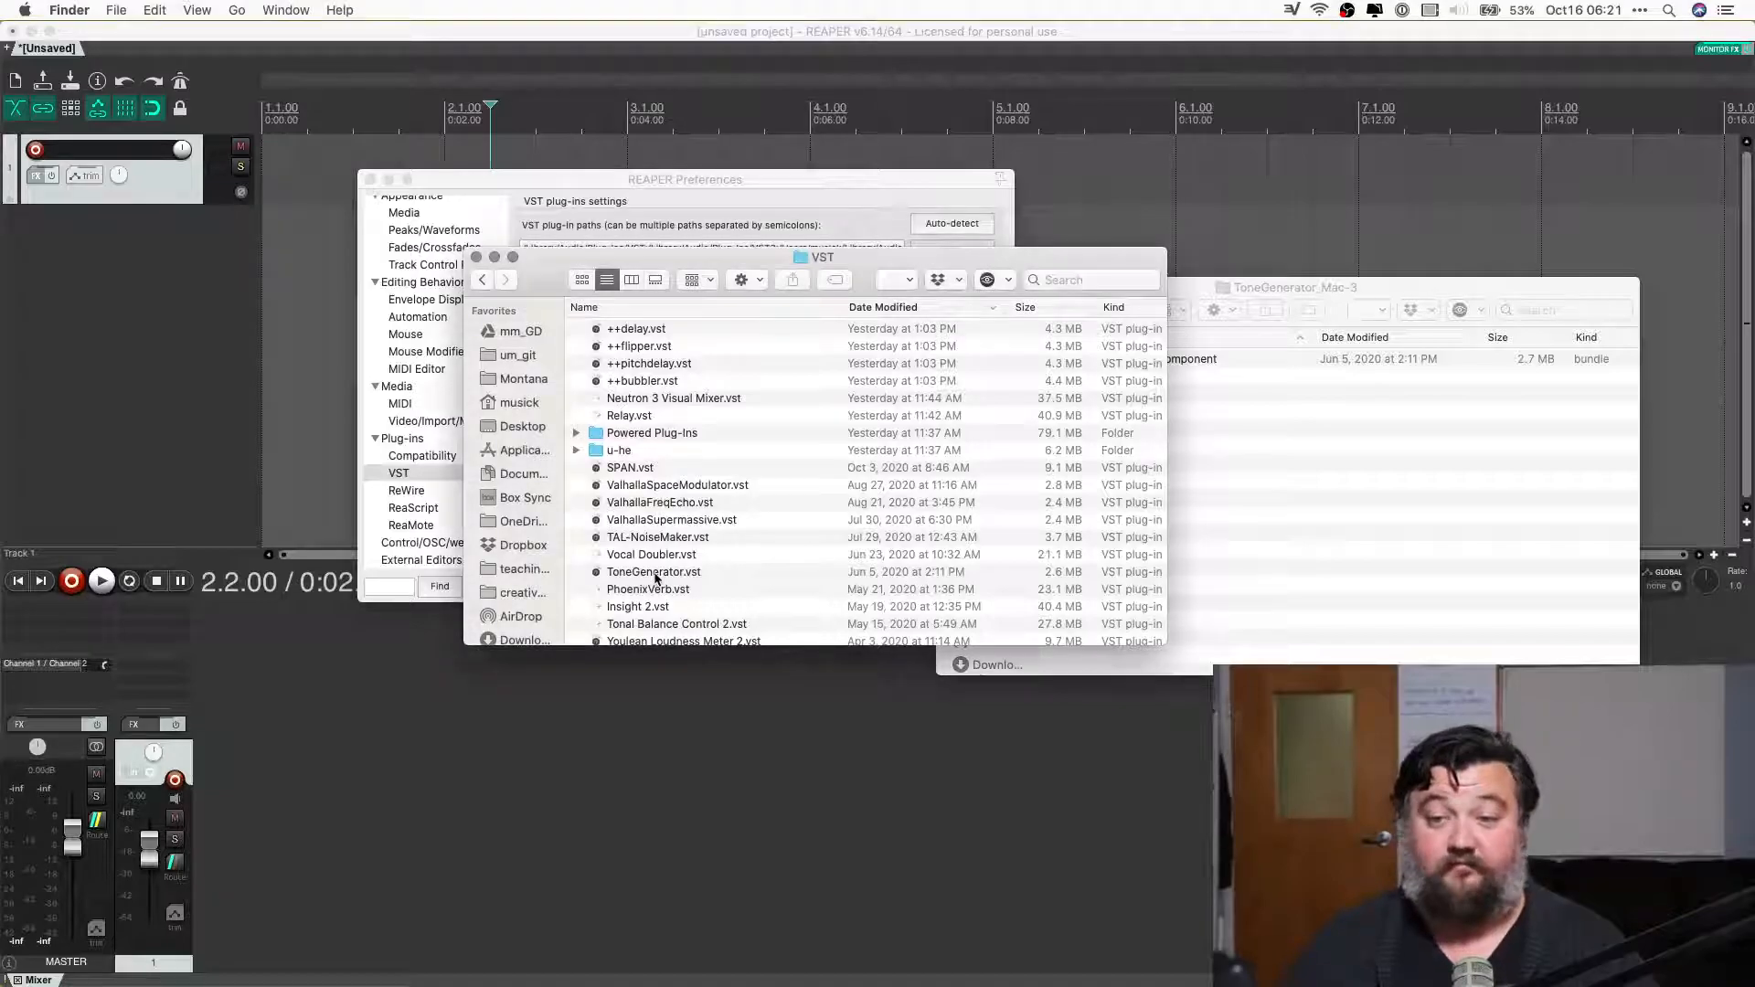
Go to the Components folder in Plug-Ins and move ToneGenerator.component from ToneGenerator_Mac-3 into it, authorising the change as administrator.
{"action": "key", "text": "cmd+Up"}
{"action": "key", "text": "Up"}
{"action": "key", "text": "Up"}
{"action": "key", "text": "Up"}
{"action": "key", "text": "Up"}
{"action": "key", "text": "Up"}
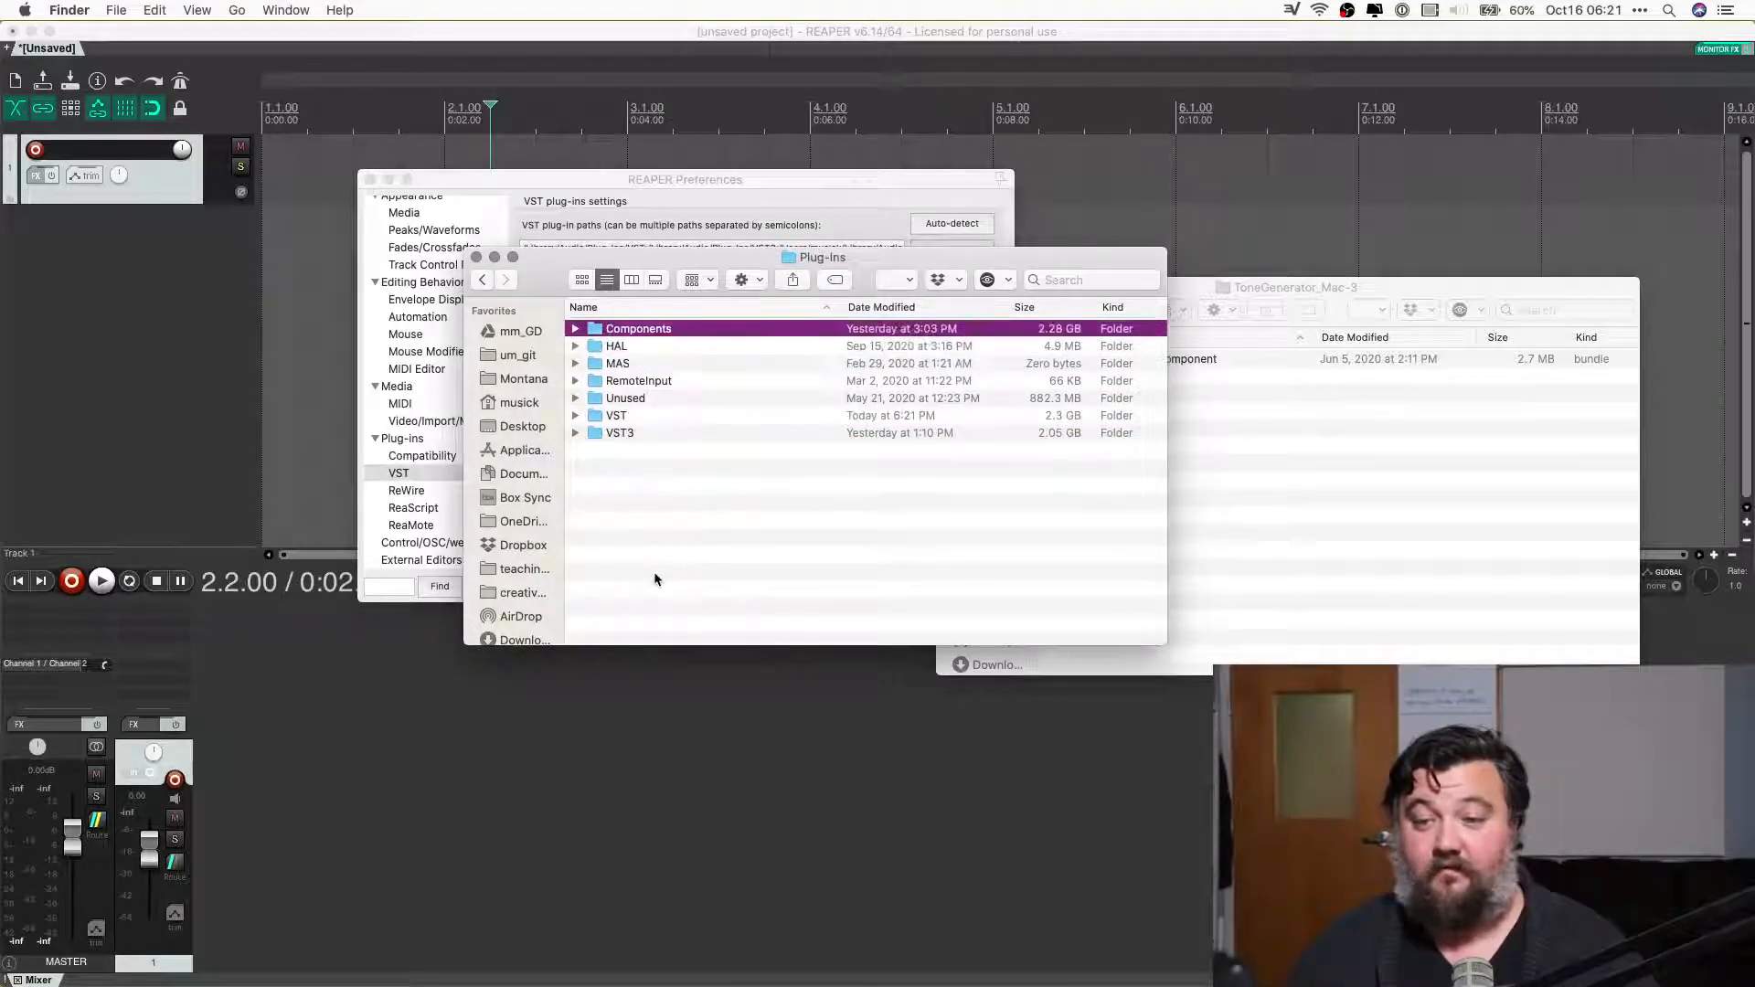
{"action": "key", "text": "super+Down"}
{"action": "left_click", "coordinate": [1407, 408]}
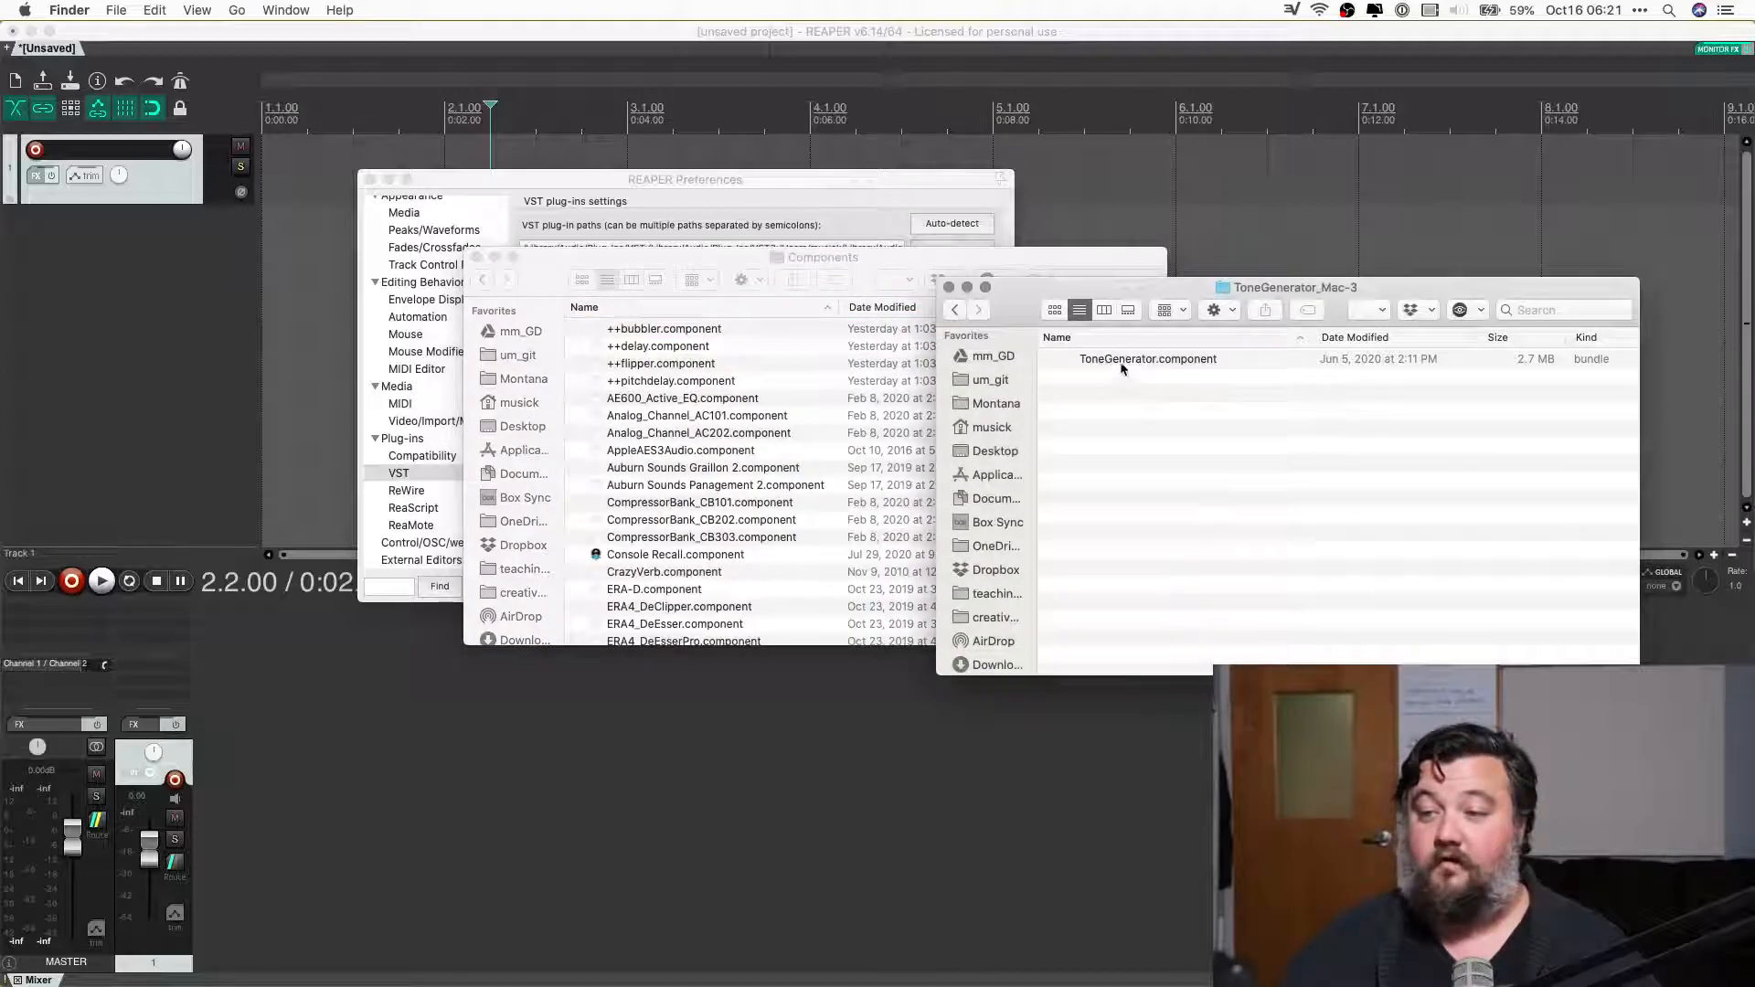
{"action": "left_click_drag", "start_coordinate": [1125, 361], "coordinate": [749, 386]}
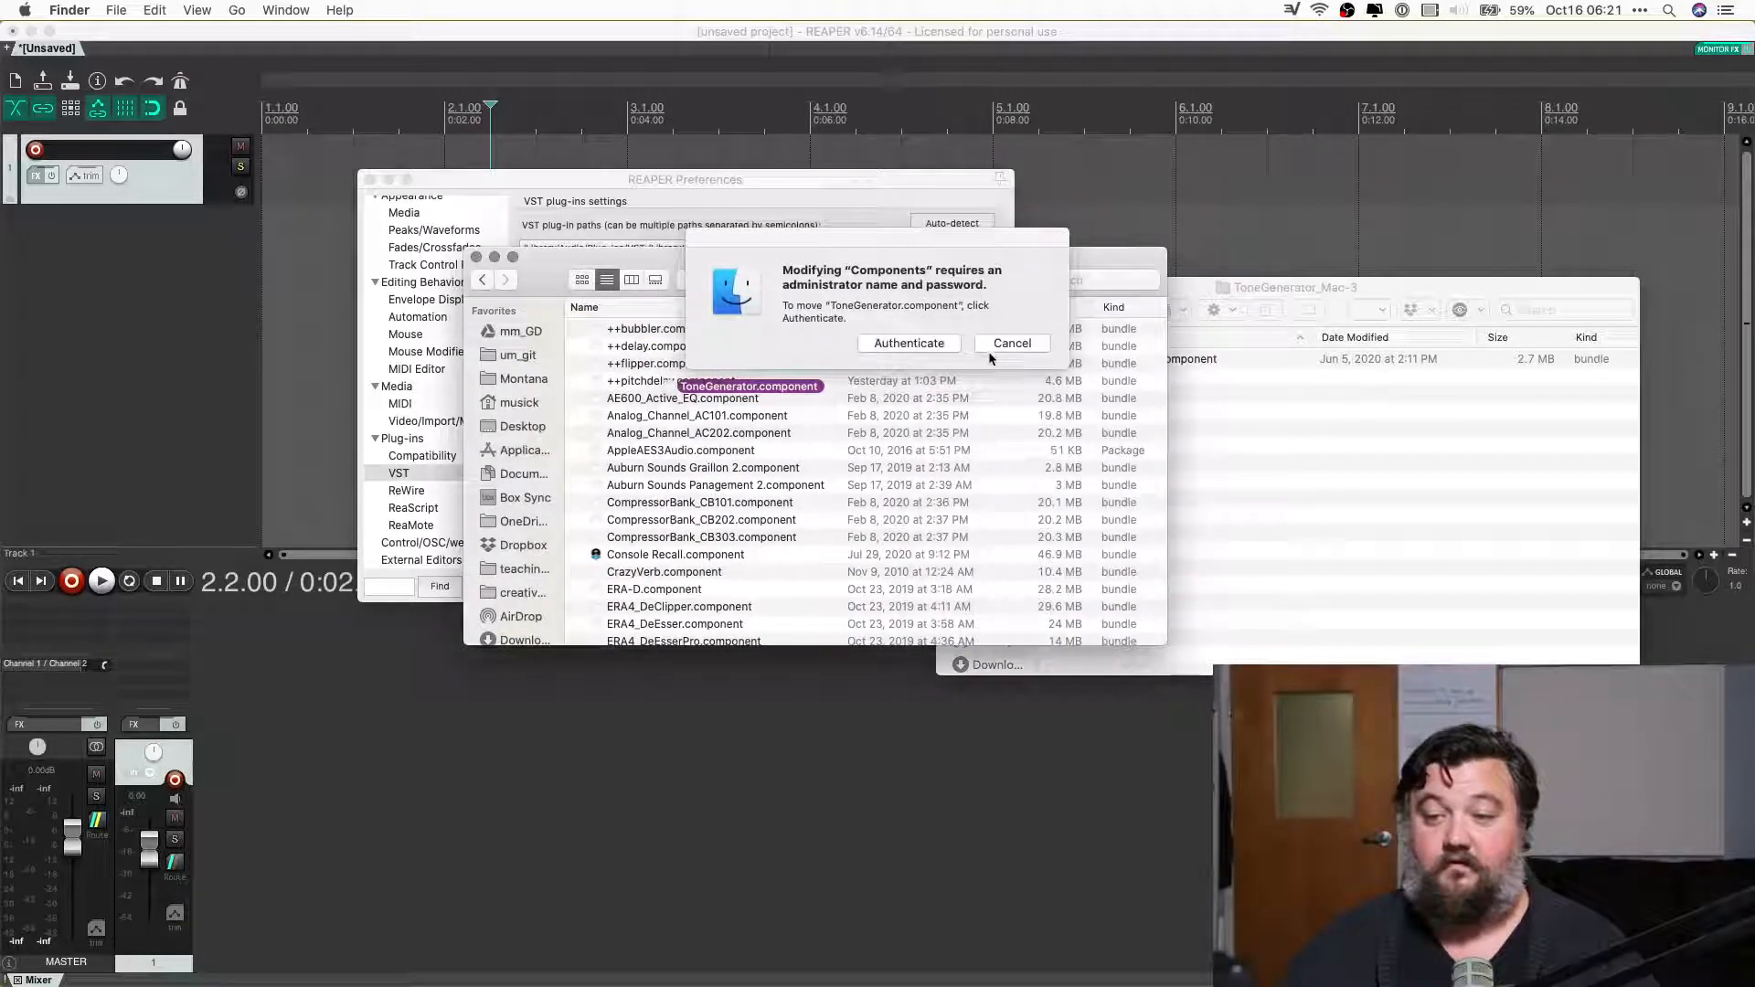
{"action": "left_click", "coordinate": [932, 343]}
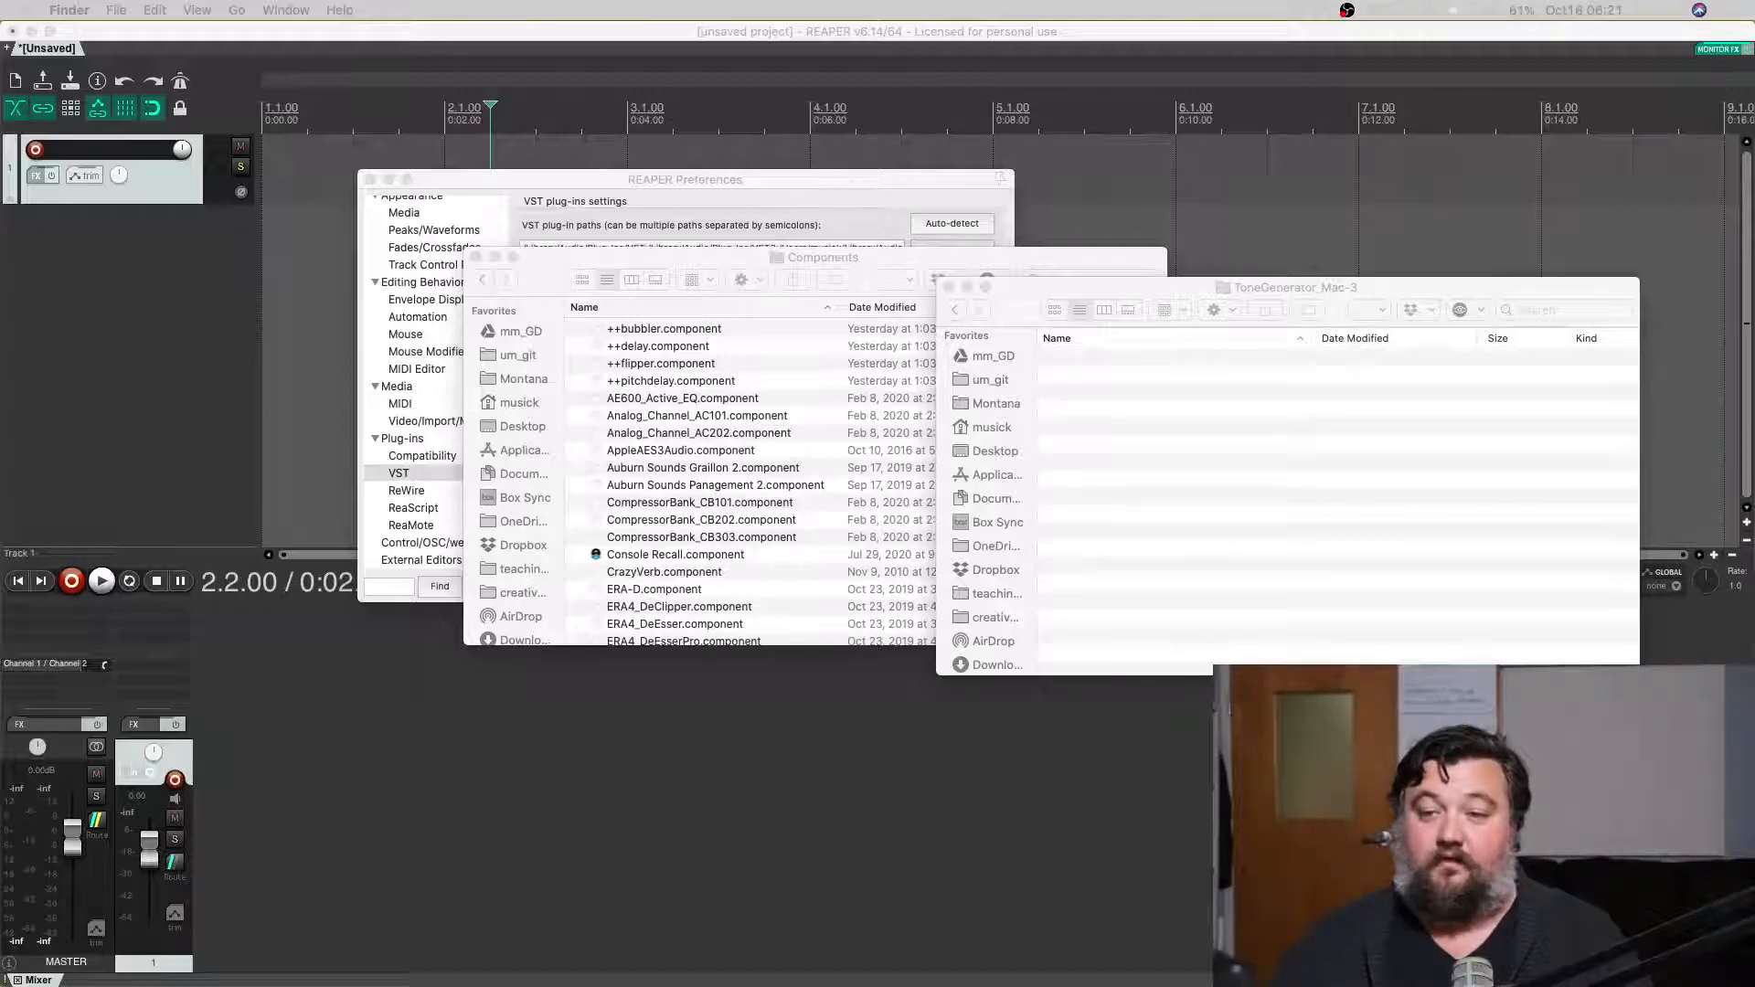
Switch to REAPER's VST preferences, re-scan the VST directories for the added plug-in, and accept the preferences.
{"action": "left_click", "coordinate": [673, 213]}
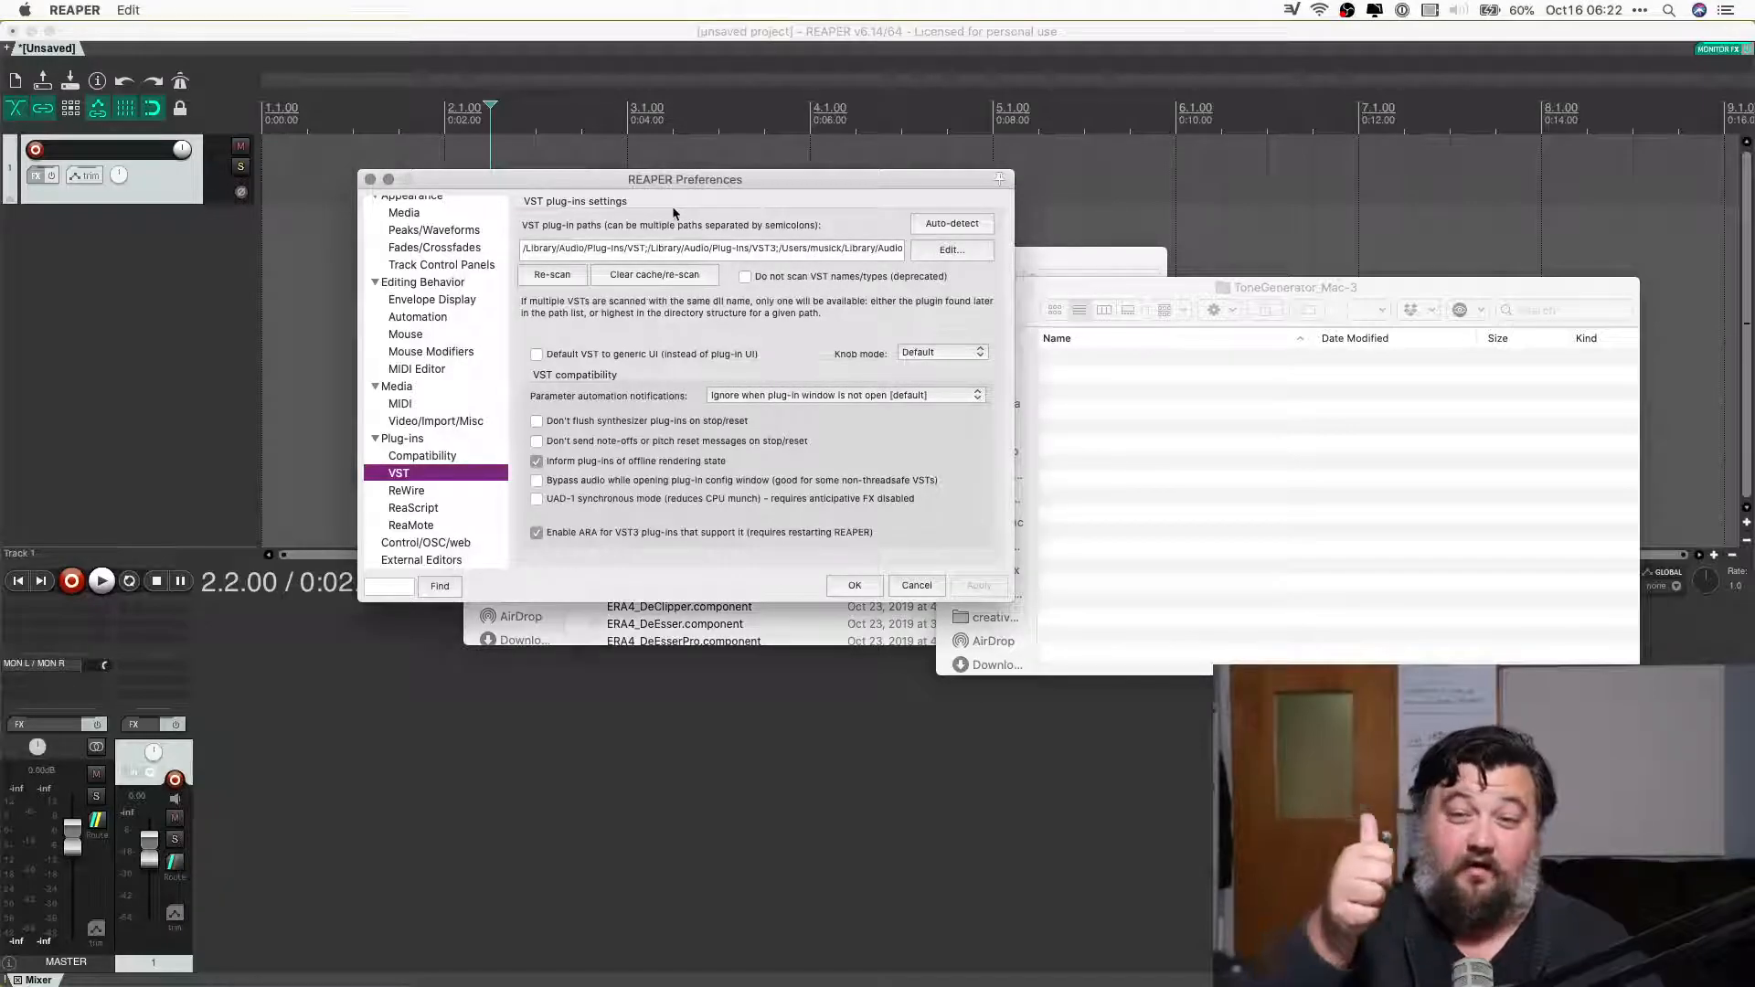
{"action": "left_click", "coordinate": [550, 276]}
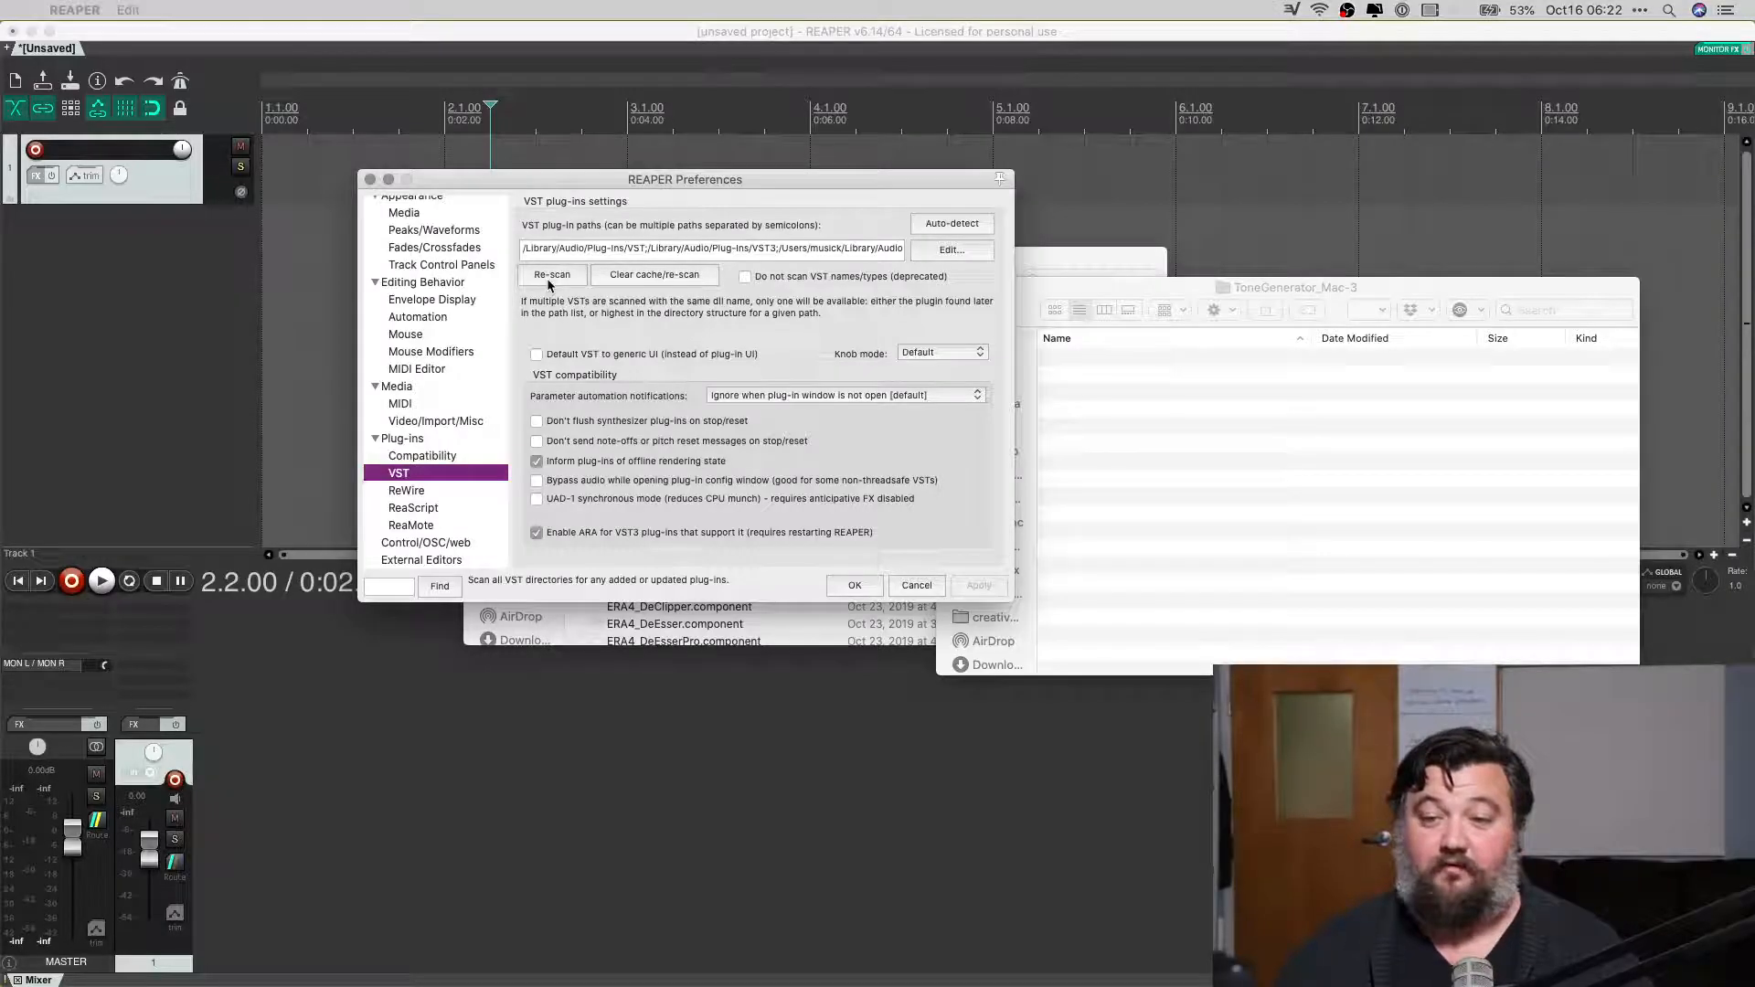
{"action": "left_click", "coordinate": [855, 585]}
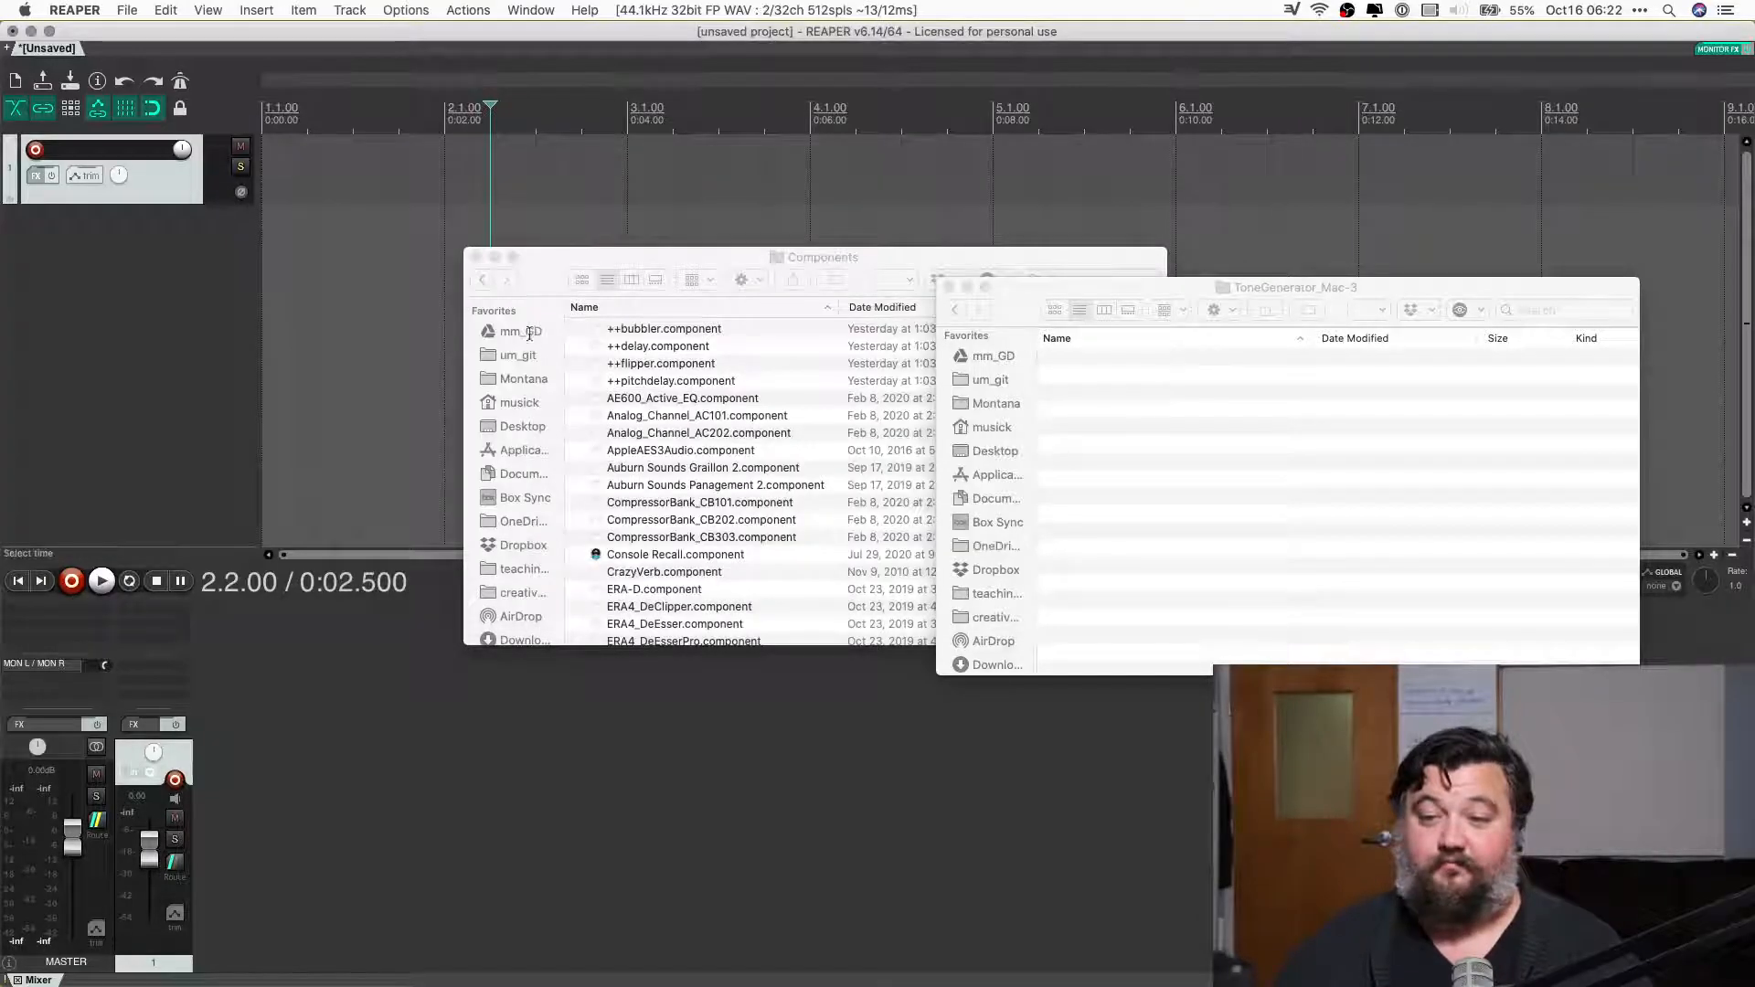
Open the list for adding an FX to Track 1 and filter all plug-ins by "tone".
{"action": "left_click", "coordinate": [464, 185]}
{"action": "double_click", "coordinate": [163, 613]}
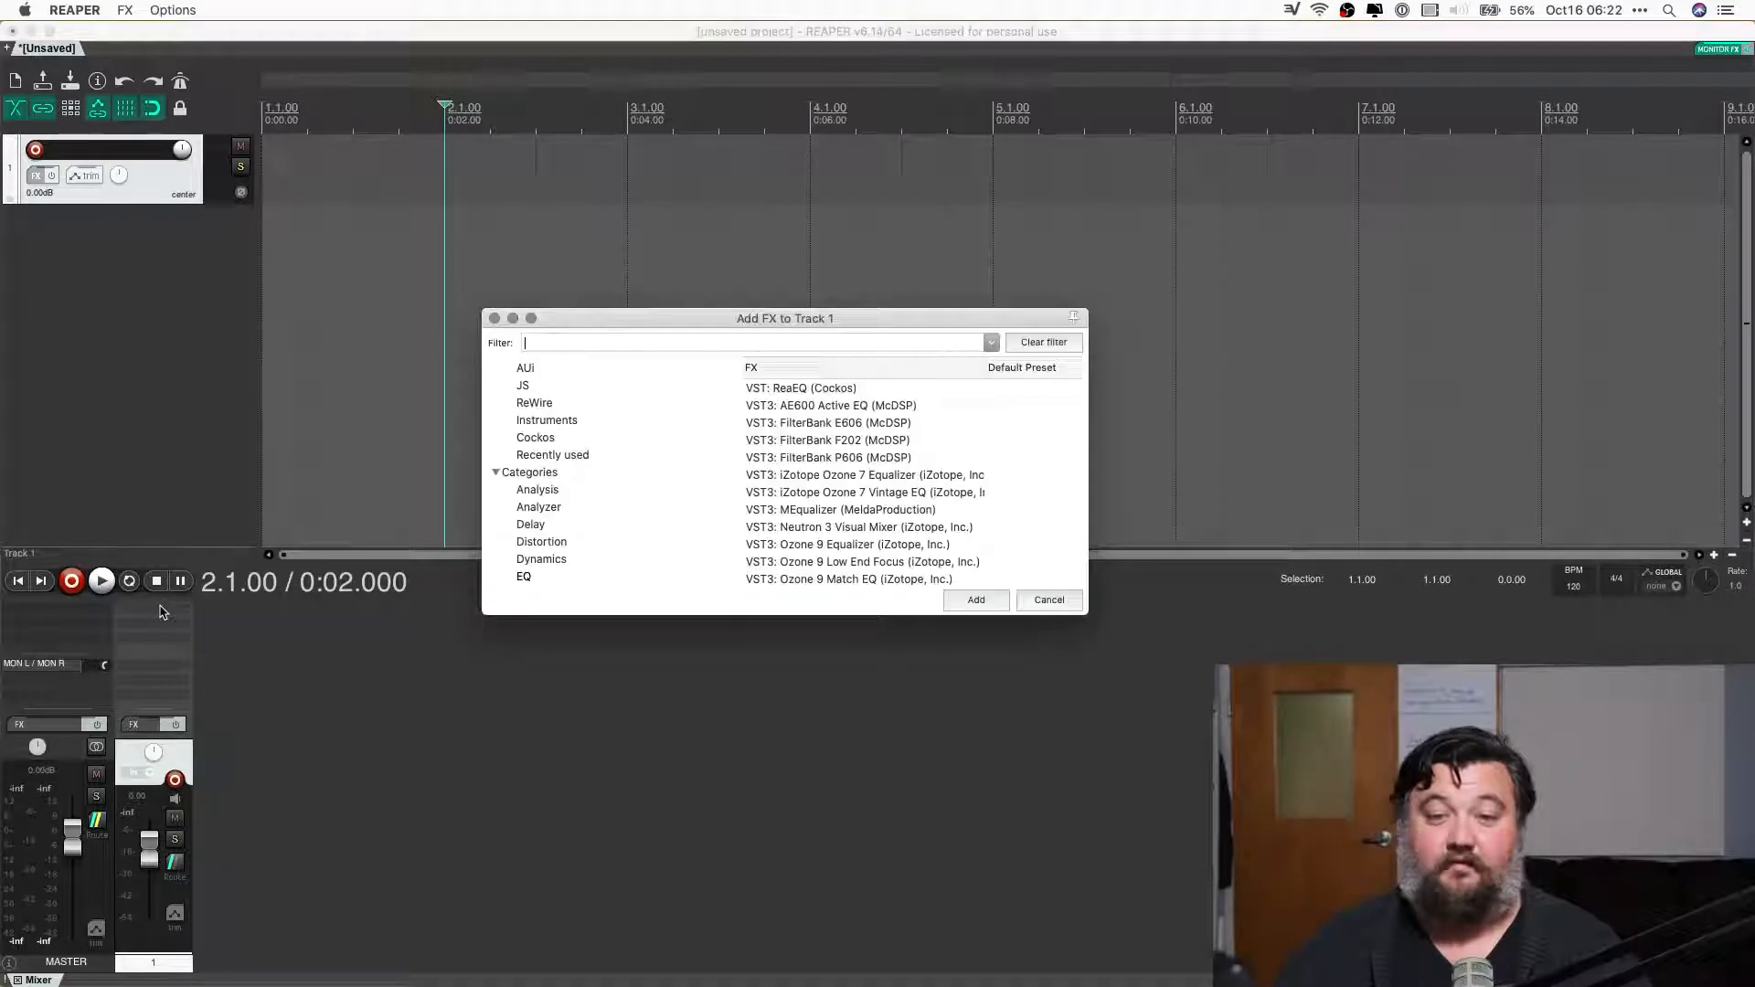
{"action": "type", "text": "tone"}
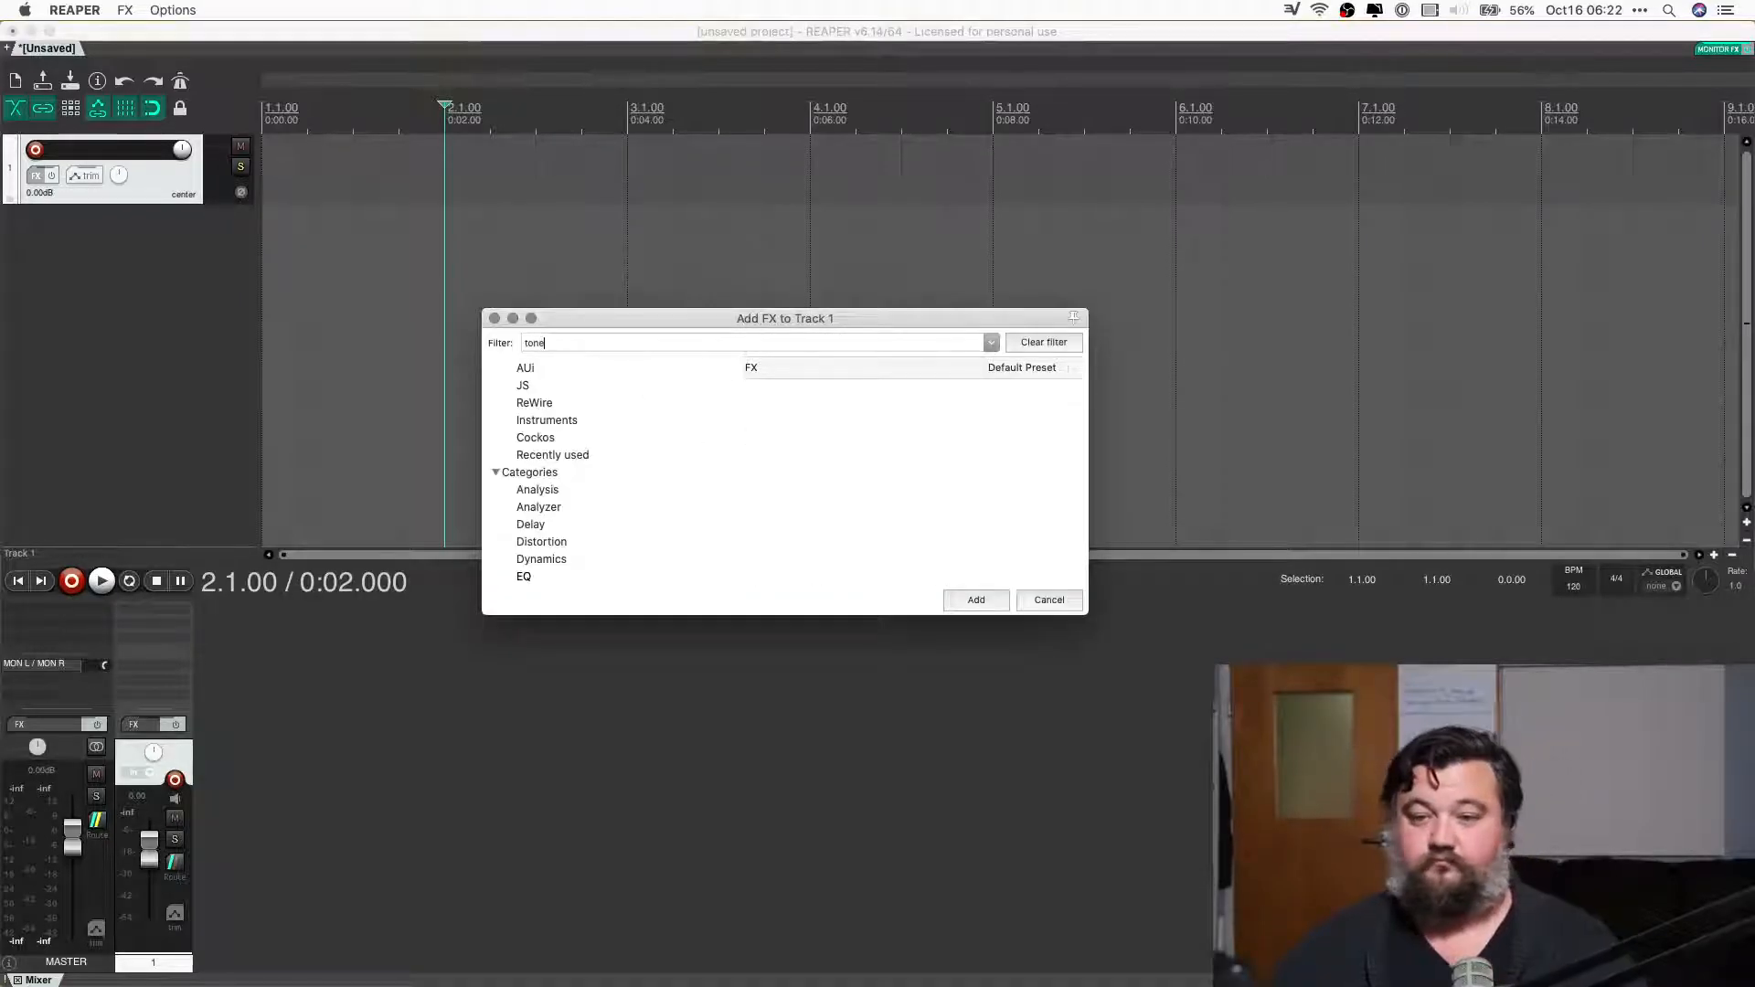
{"action": "scroll", "coordinate": [582, 393], "scroll_direction": "up", "scroll_amount": 3}
{"action": "left_click", "coordinate": [537, 365]}
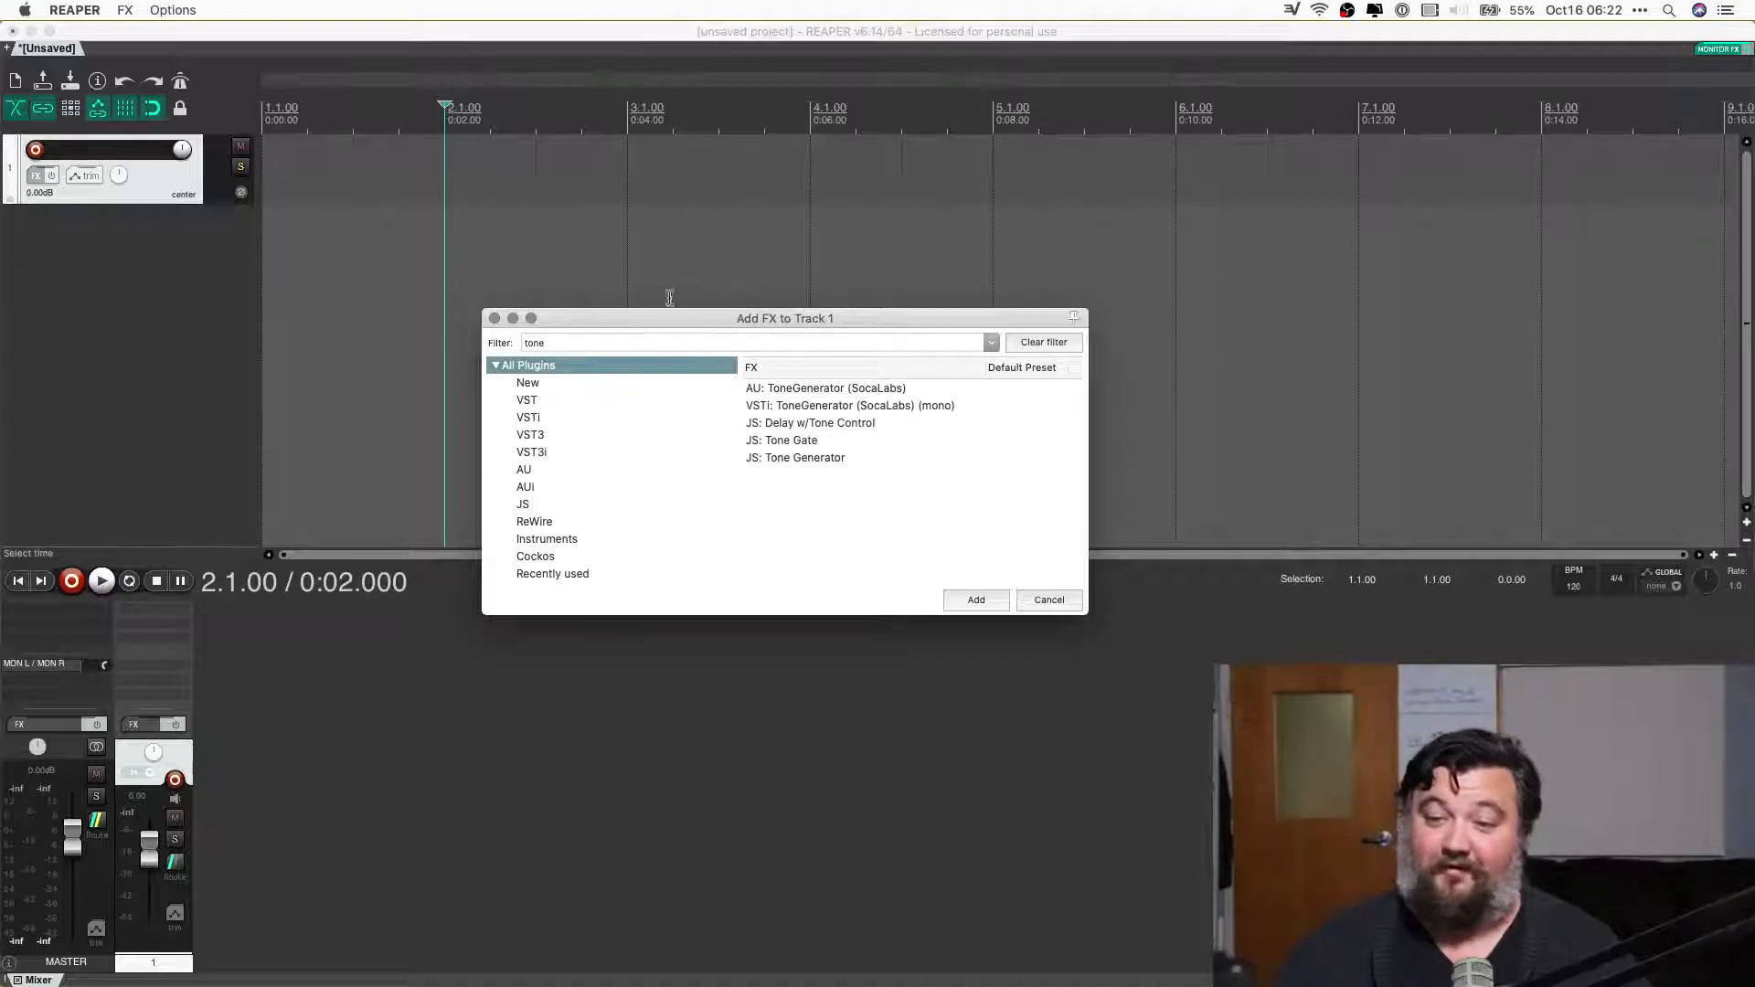
Add VSTi: ToneGenerator (SocaLabs) (mono) to Track 1 and move its window to the middle of the screen.
{"action": "left_click", "coordinate": [773, 410]}
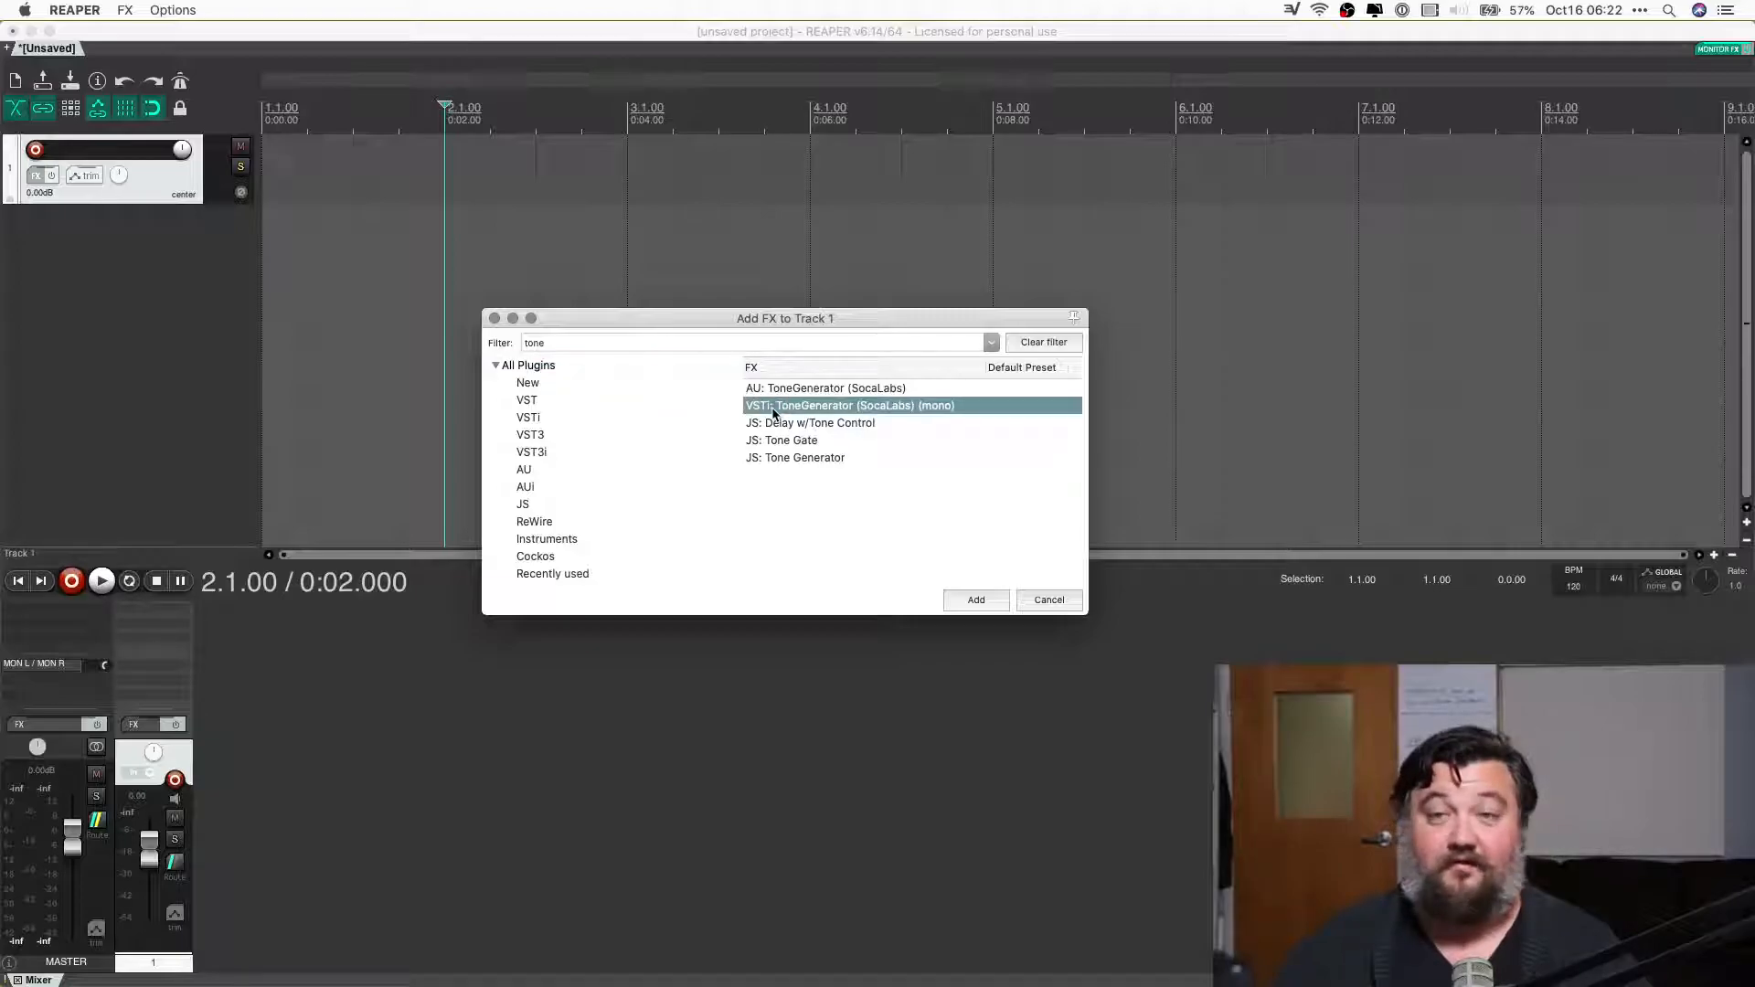
{"action": "double_click", "coordinate": [813, 406]}
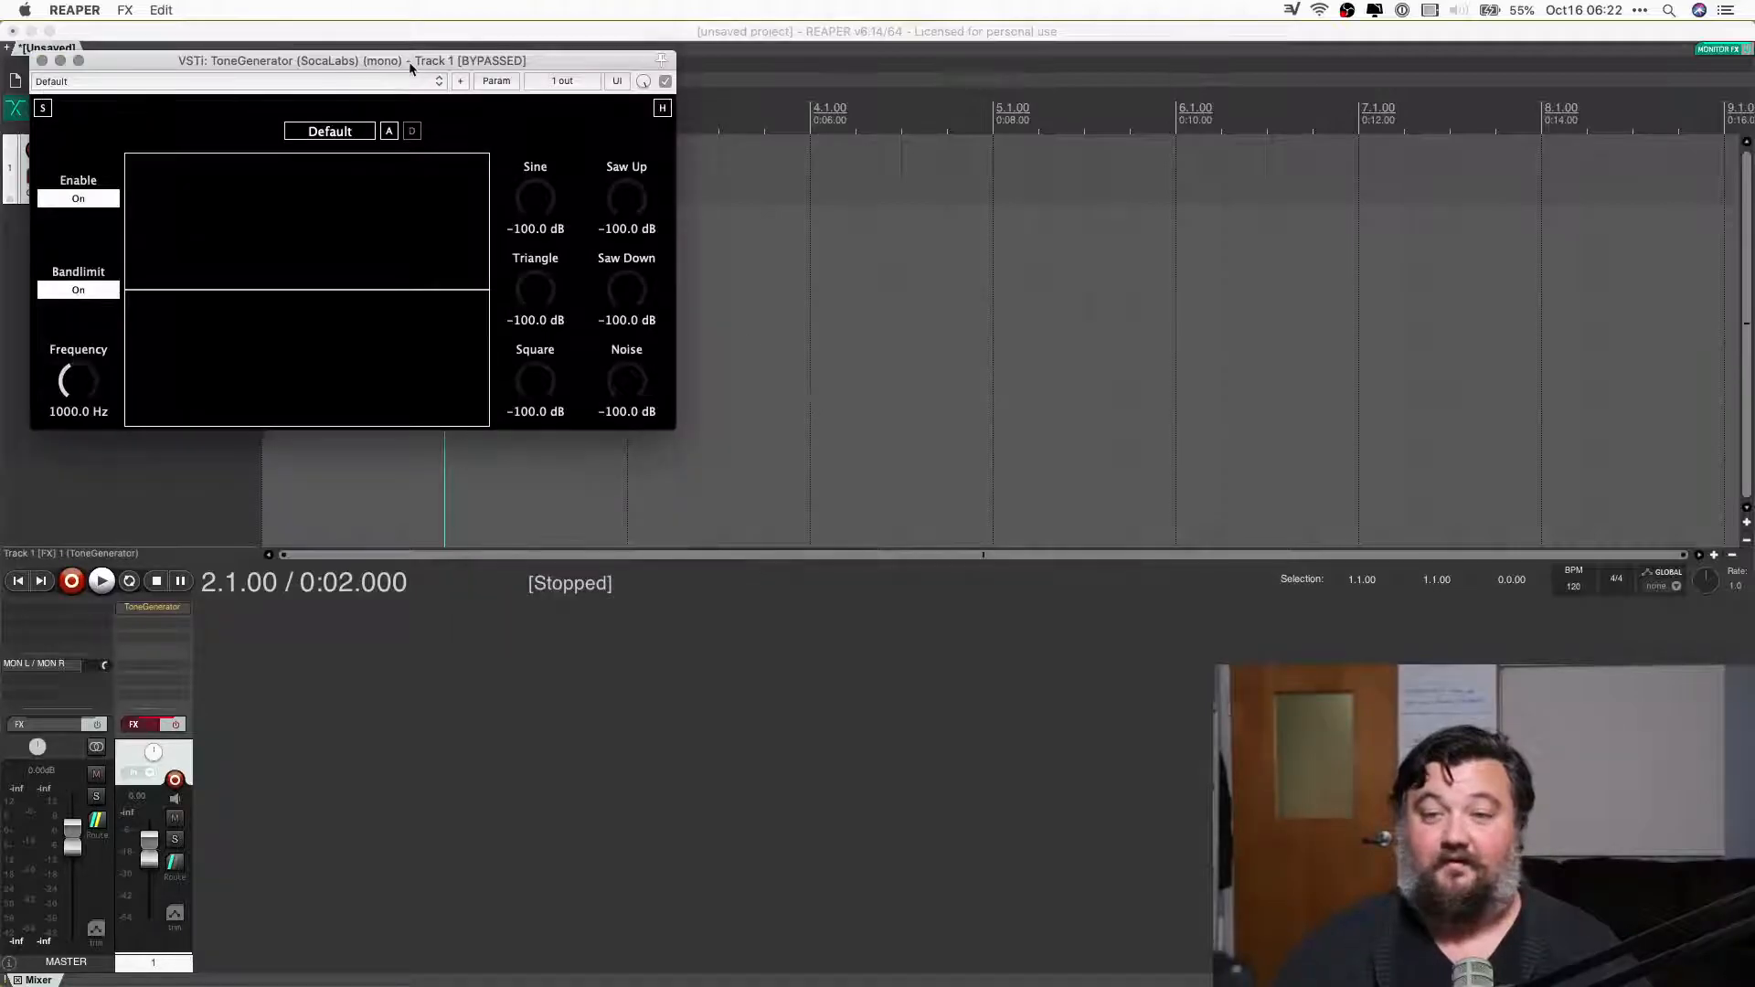
{"action": "left_click_drag", "start_coordinate": [409, 65], "coordinate": [972, 313]}
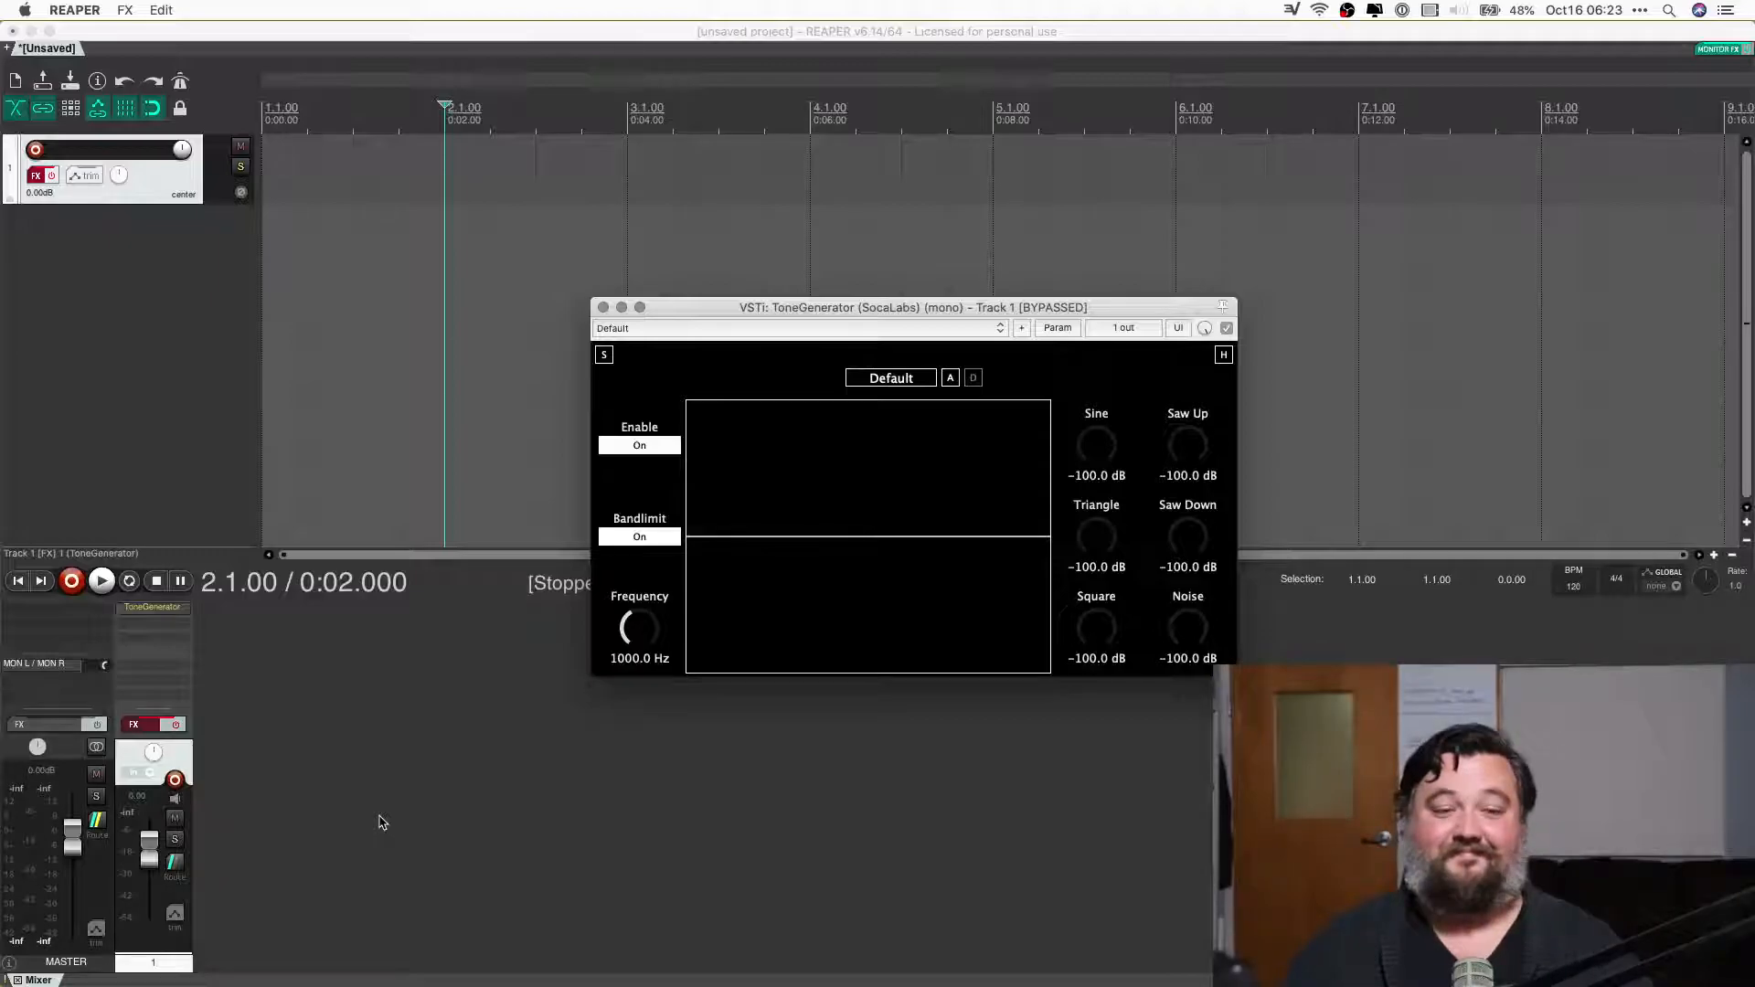
{"action": "key", "text": "super+Tab"}
{"action": "key", "text": "super+Tab"}
{"action": "key", "text": "super+Tab"}
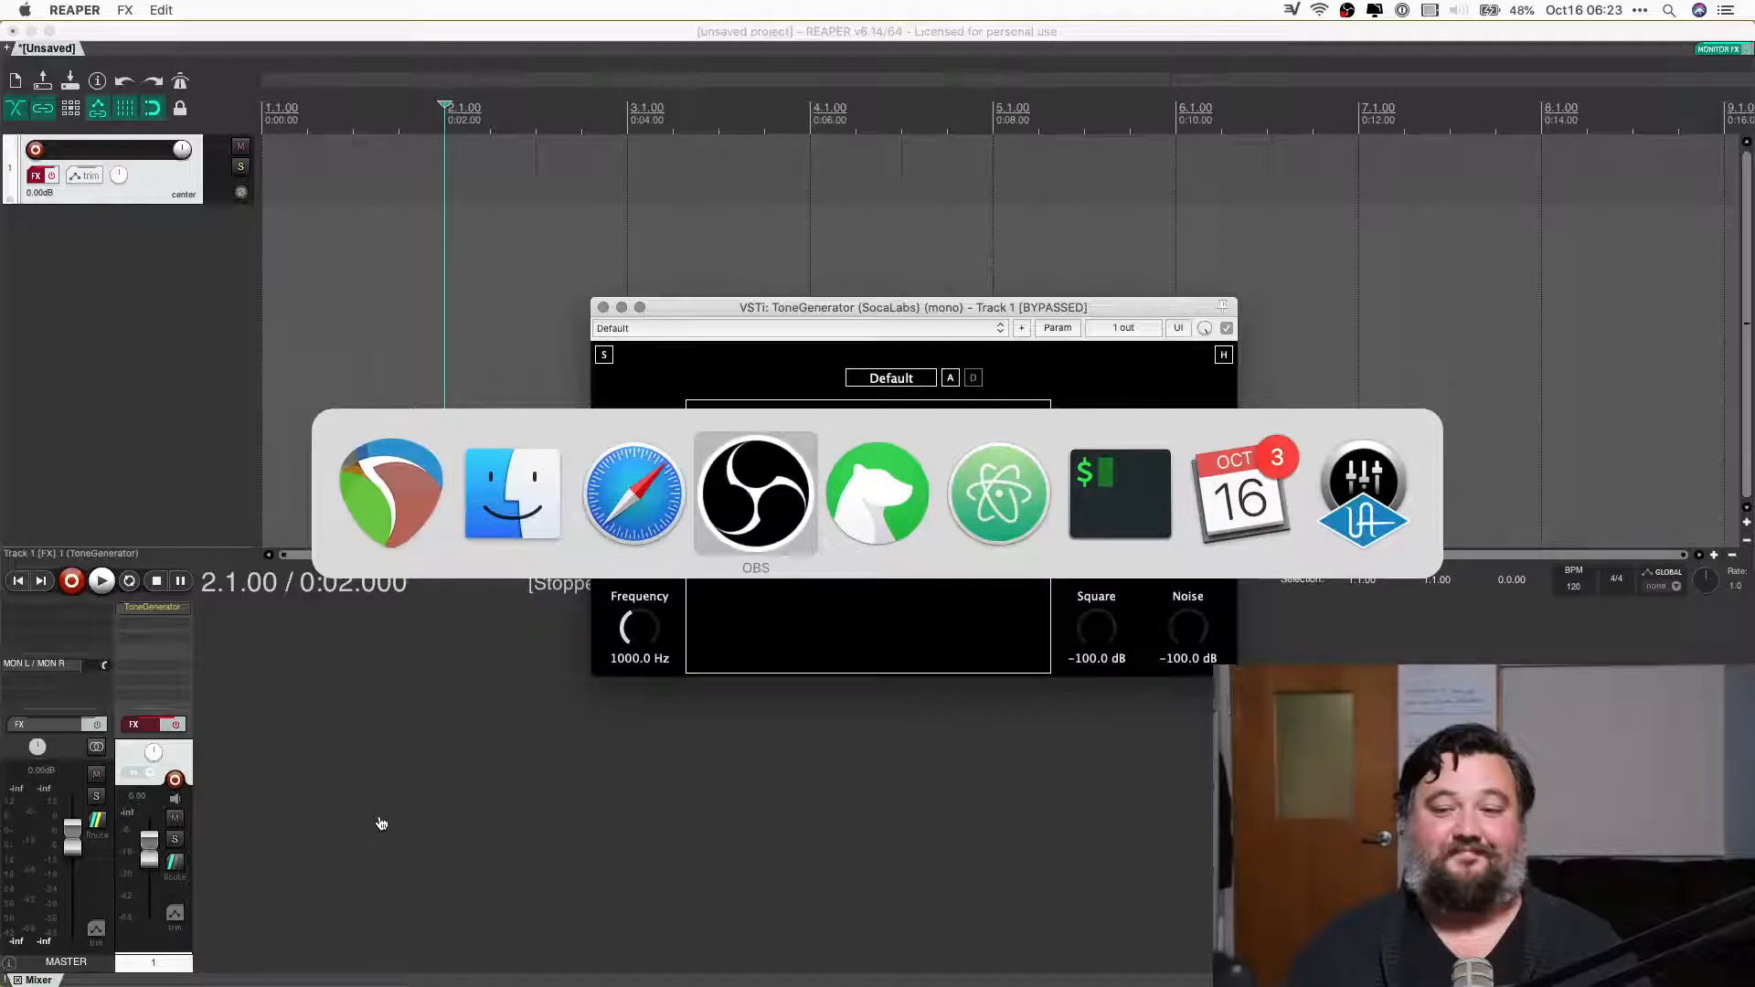